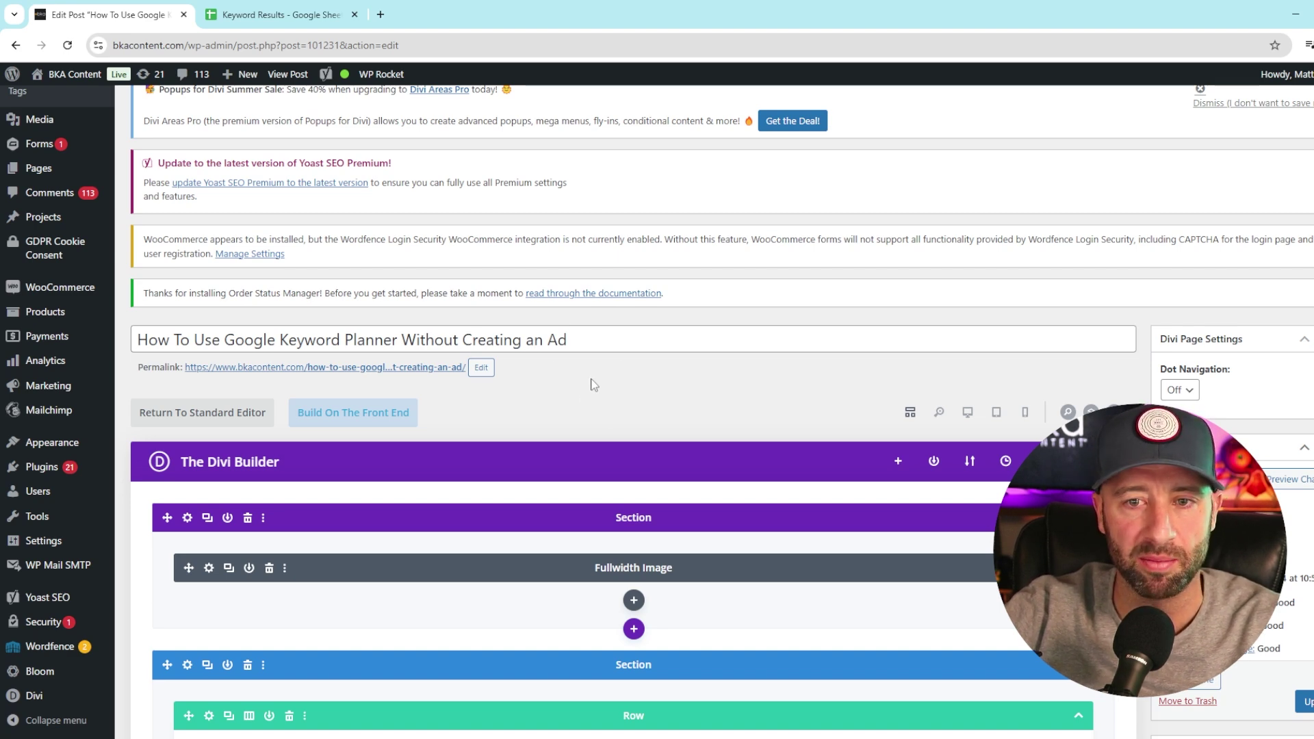
Examine the post's mobile search result preview in the Yoast SEO section, highlighting its site name, URL and title.
{"action": "scroll", "coordinate": [595, 403], "scroll_direction": "up", "scroll_amount": 3}
{"action": "scroll", "coordinate": [595, 403], "scroll_direction": "down", "scroll_amount": 3}
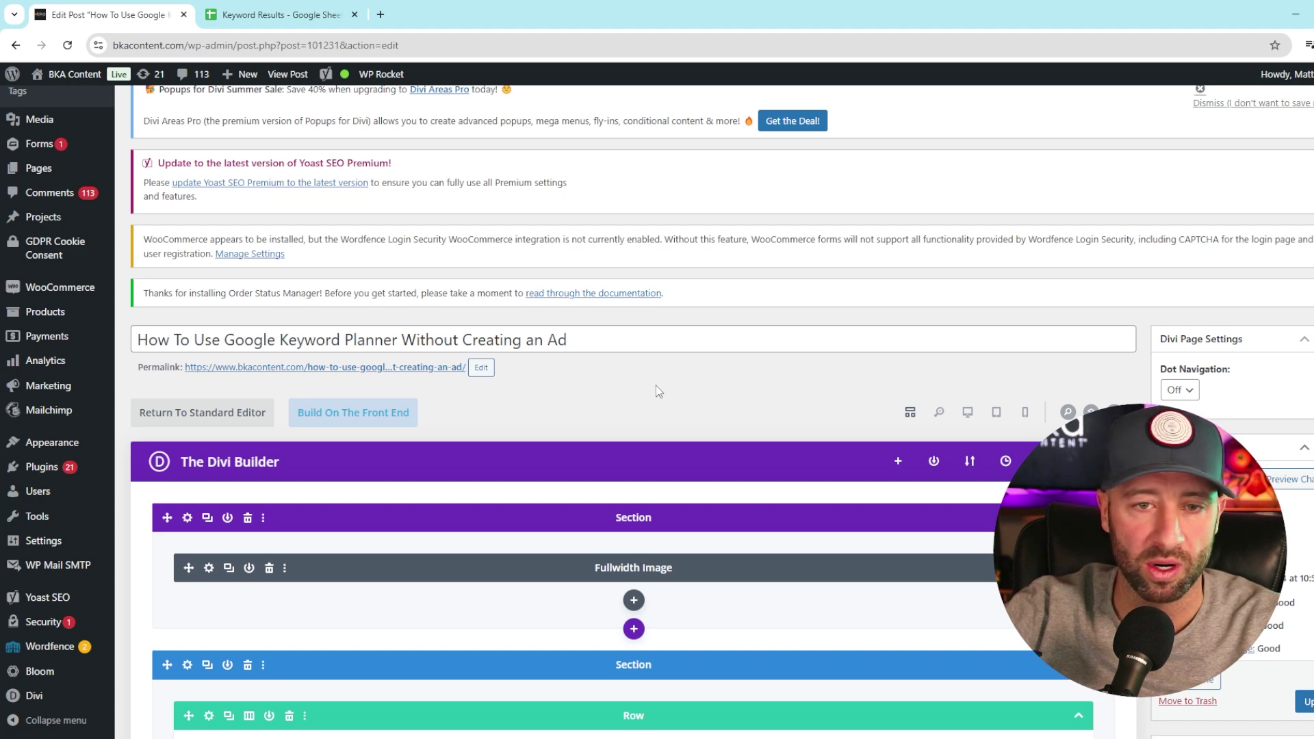
{"action": "scroll", "coordinate": [549, 326], "scroll_direction": "down", "scroll_amount": 10}
{"action": "scroll", "coordinate": [165, 516], "scroll_direction": "down", "scroll_amount": 6}
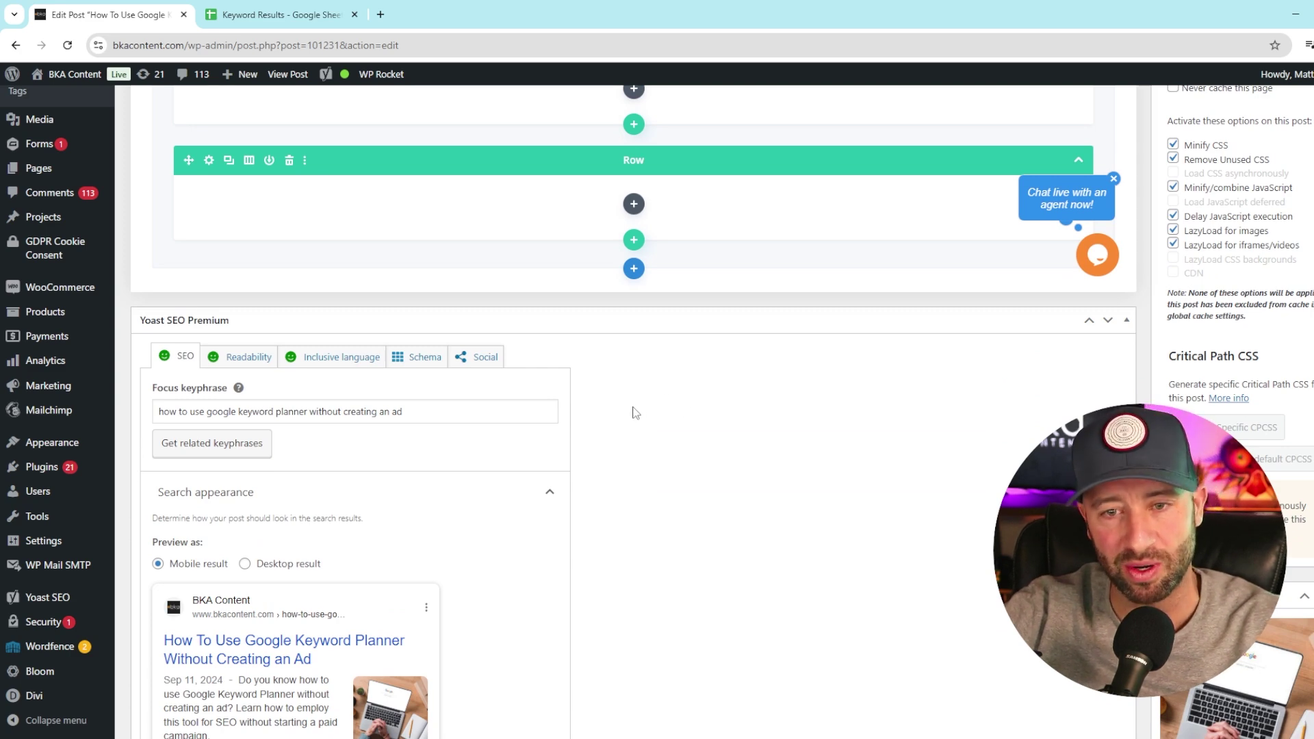
{"action": "scroll", "coordinate": [636, 413], "scroll_direction": "down", "scroll_amount": 3}
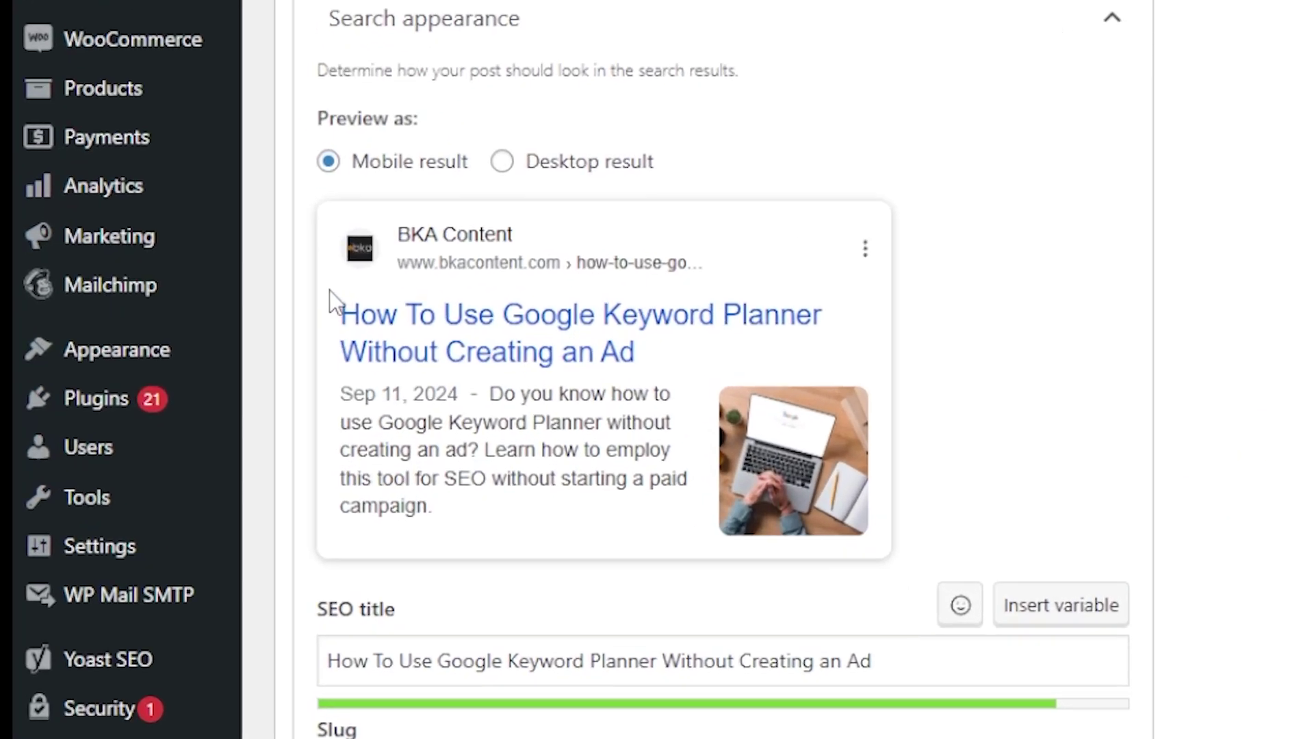
{"action": "left_click_drag", "start_coordinate": [163, 414], "coordinate": [364, 455]}
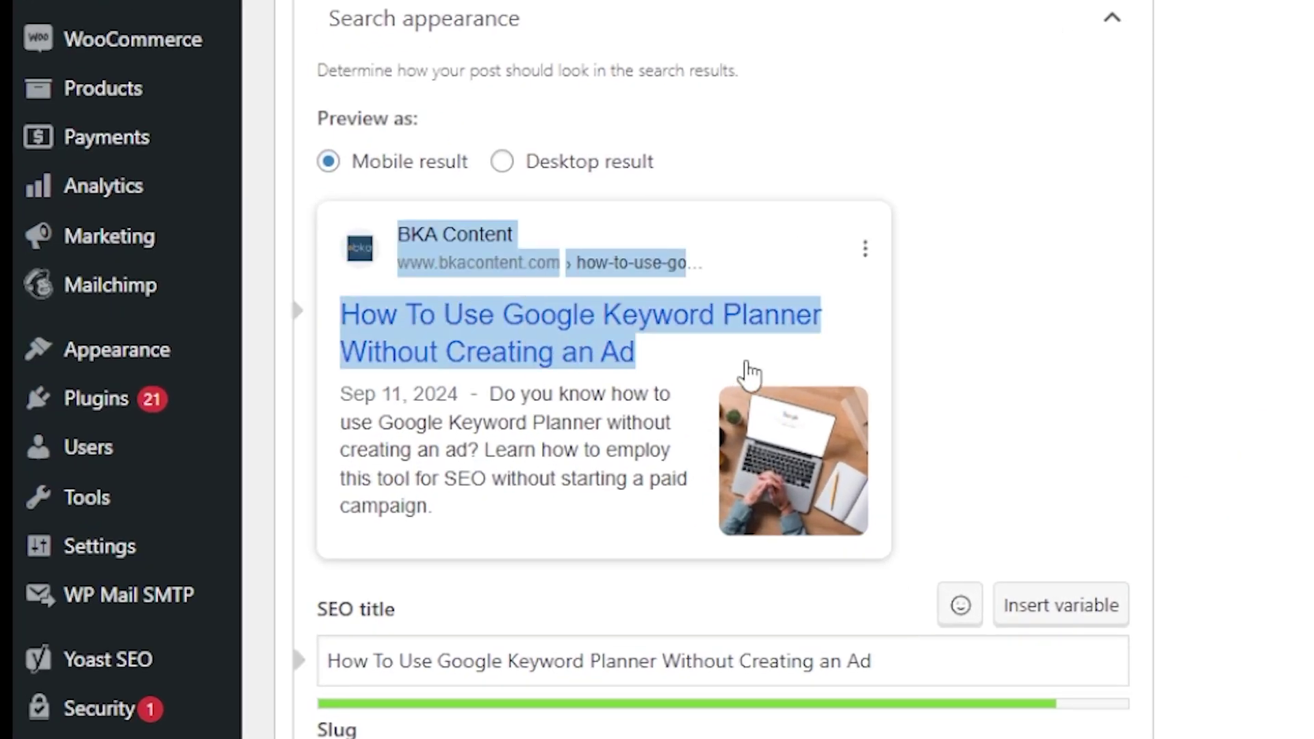
{"action": "left_click", "coordinate": [798, 370]}
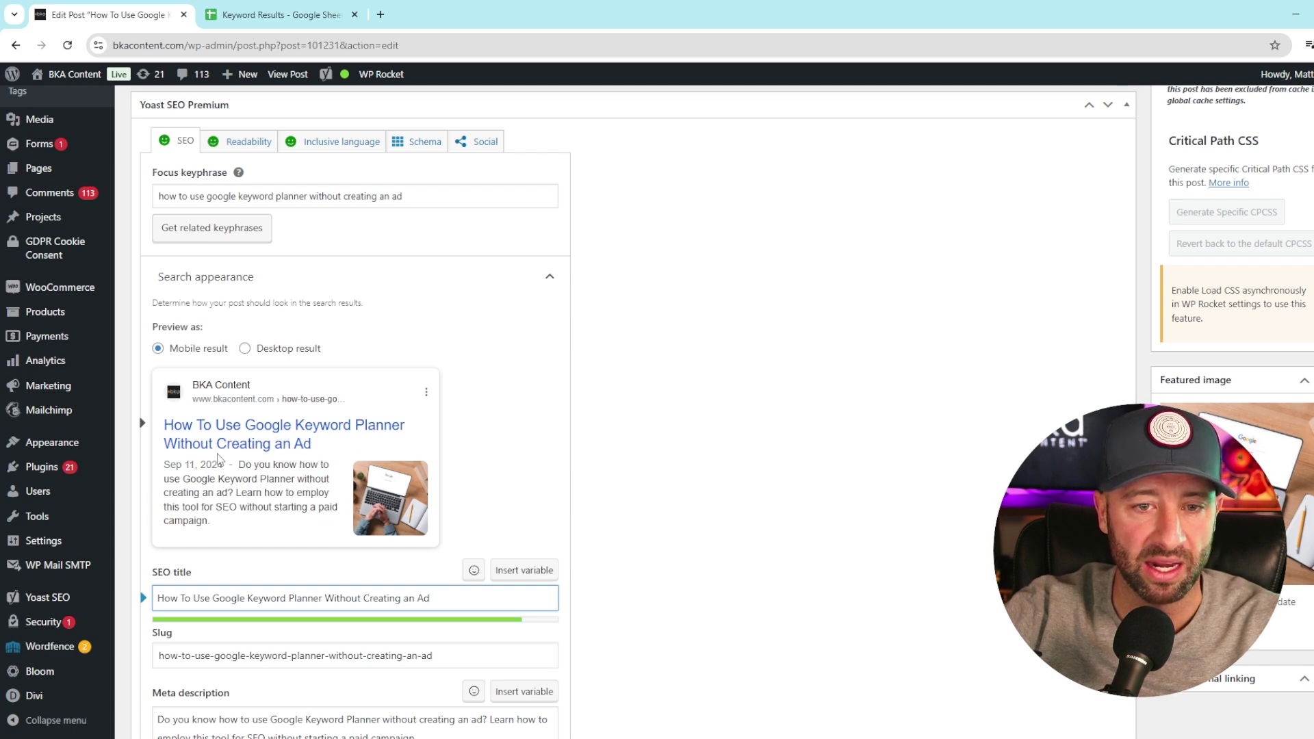
Review the Yoast SEO title, highlighting the full title and its opening words without editing it.
{"action": "scroll", "coordinate": [267, 457], "scroll_direction": "down", "scroll_amount": 3}
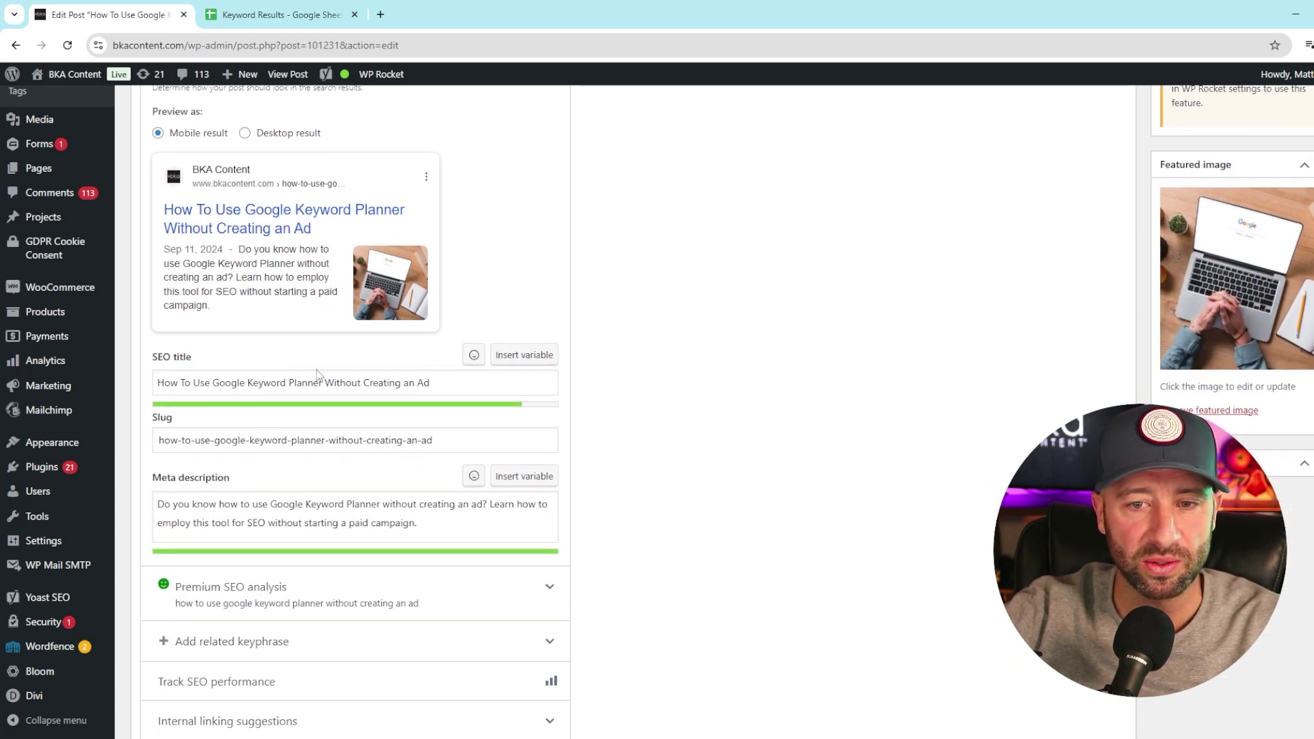
{"action": "triple_click", "coordinate": [232, 356]}
{"action": "left_click", "coordinate": [211, 361]}
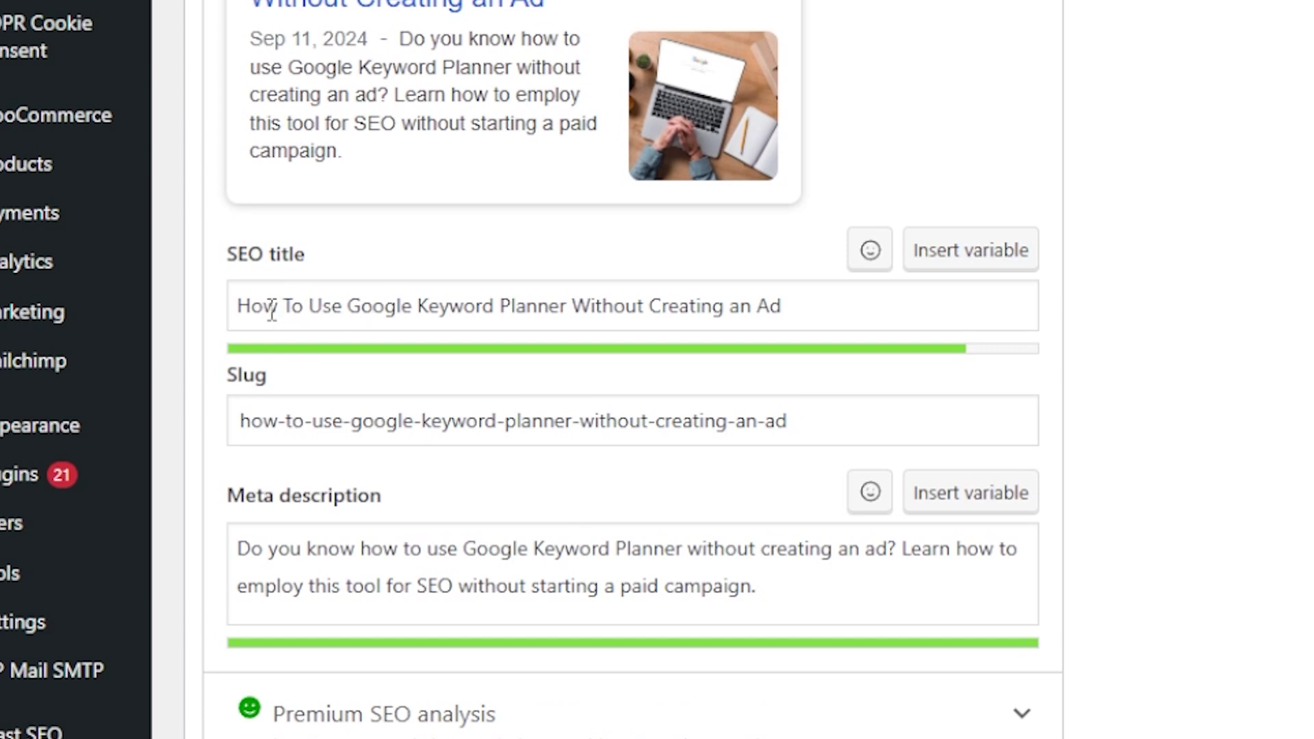
{"action": "left_click_drag", "start_coordinate": [828, 313], "coordinate": [239, 314]}
{"action": "left_click", "coordinate": [834, 310]}
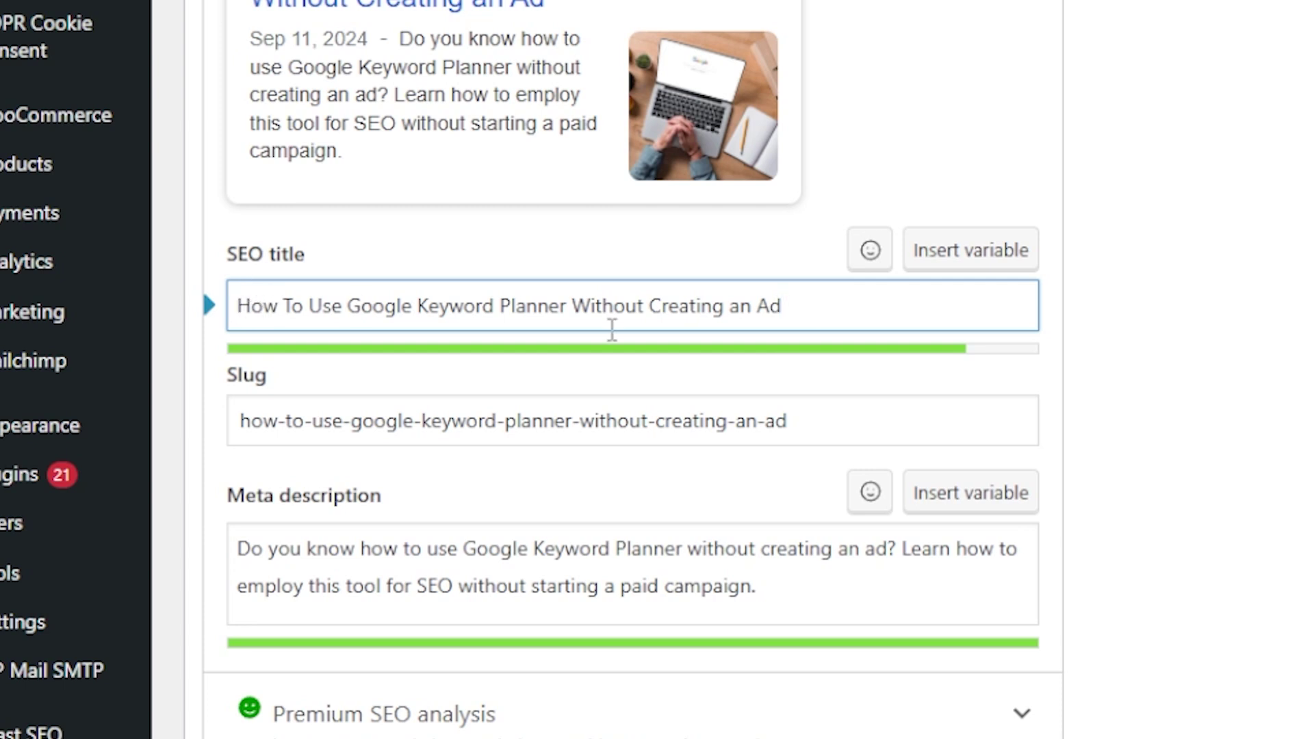
{"action": "left_click_drag", "start_coordinate": [239, 305], "coordinate": [792, 299]}
{"action": "left_click", "coordinate": [803, 317]}
{"action": "left_click_drag", "start_coordinate": [396, 308], "coordinate": [238, 308]}
{"action": "left_click", "coordinate": [818, 306]}
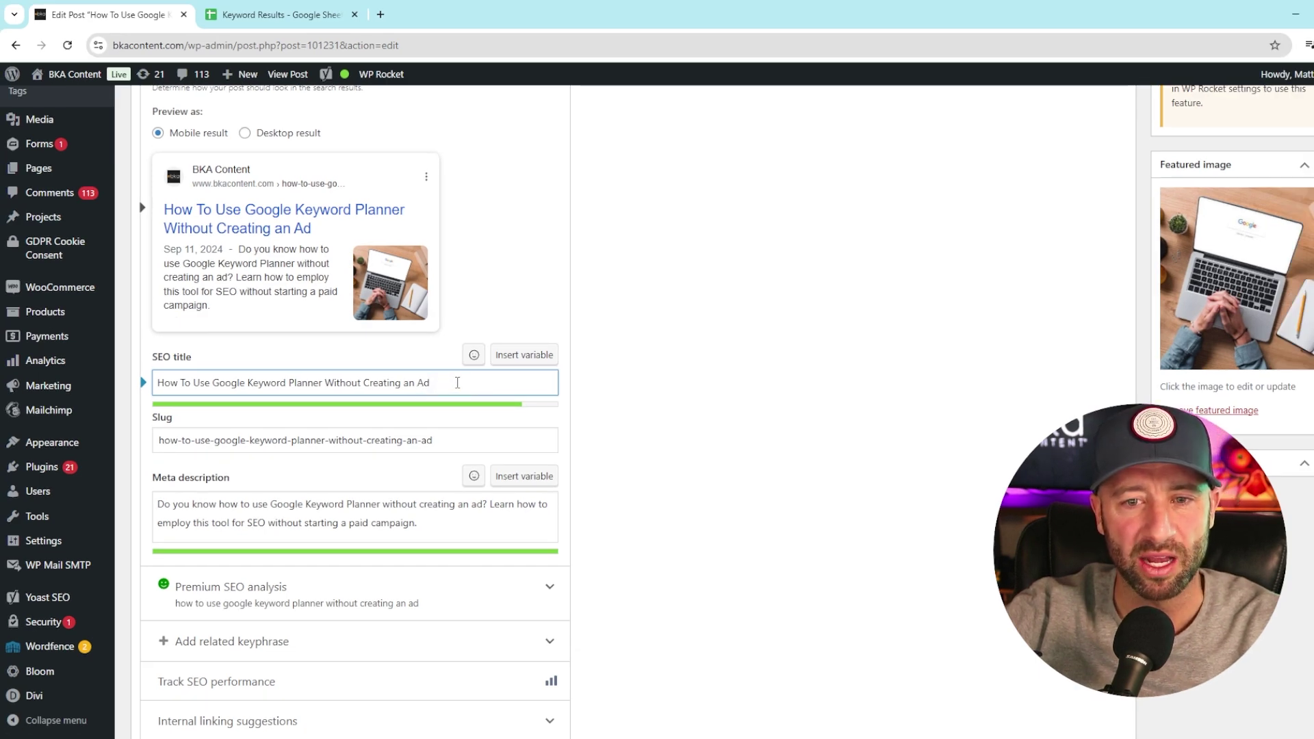
Review the slug and meta description, highlighting the phrase "how to use Google Keyword Planner without creating an ad" in the description.
{"action": "left_click", "coordinate": [153, 440]}
{"action": "scroll", "coordinate": [274, 425], "scroll_direction": "down", "scroll_amount": 2}
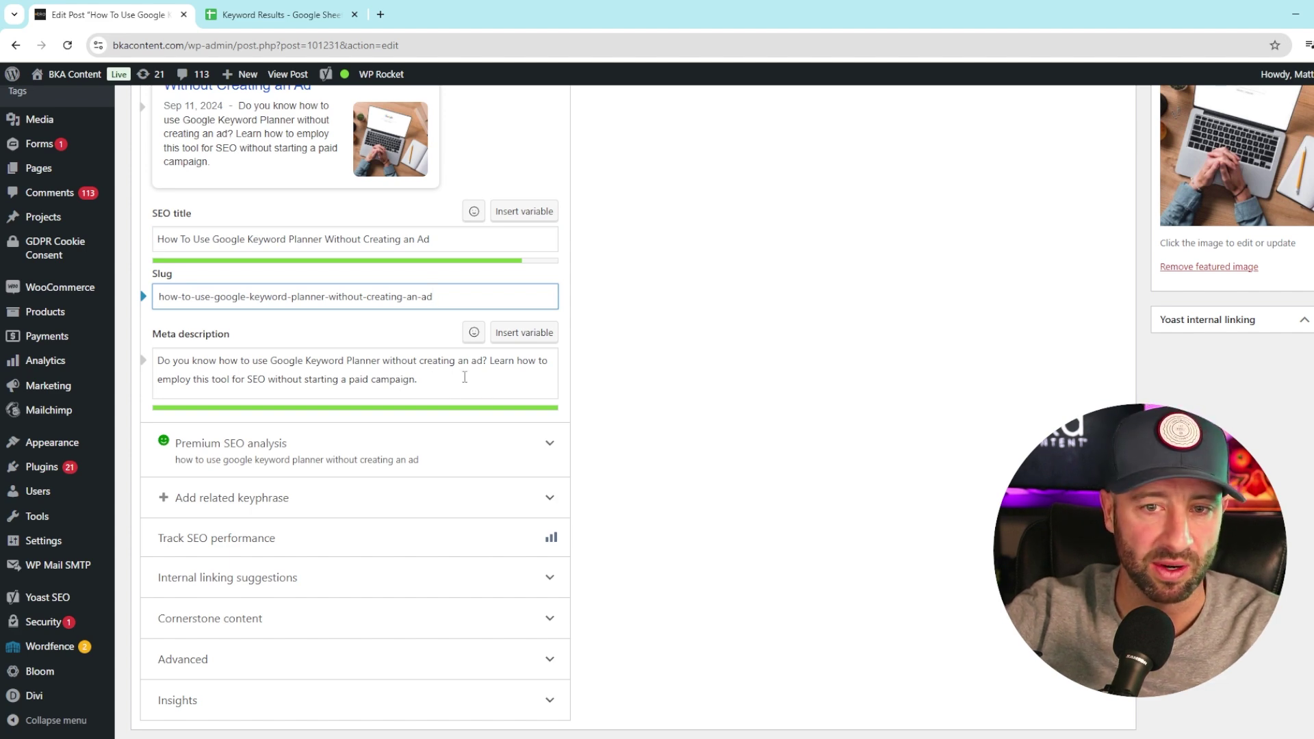
{"action": "scroll", "coordinate": [396, 413], "scroll_direction": "up", "scroll_amount": 1}
{"action": "scroll", "coordinate": [274, 273], "scroll_direction": "up", "scroll_amount": 1}
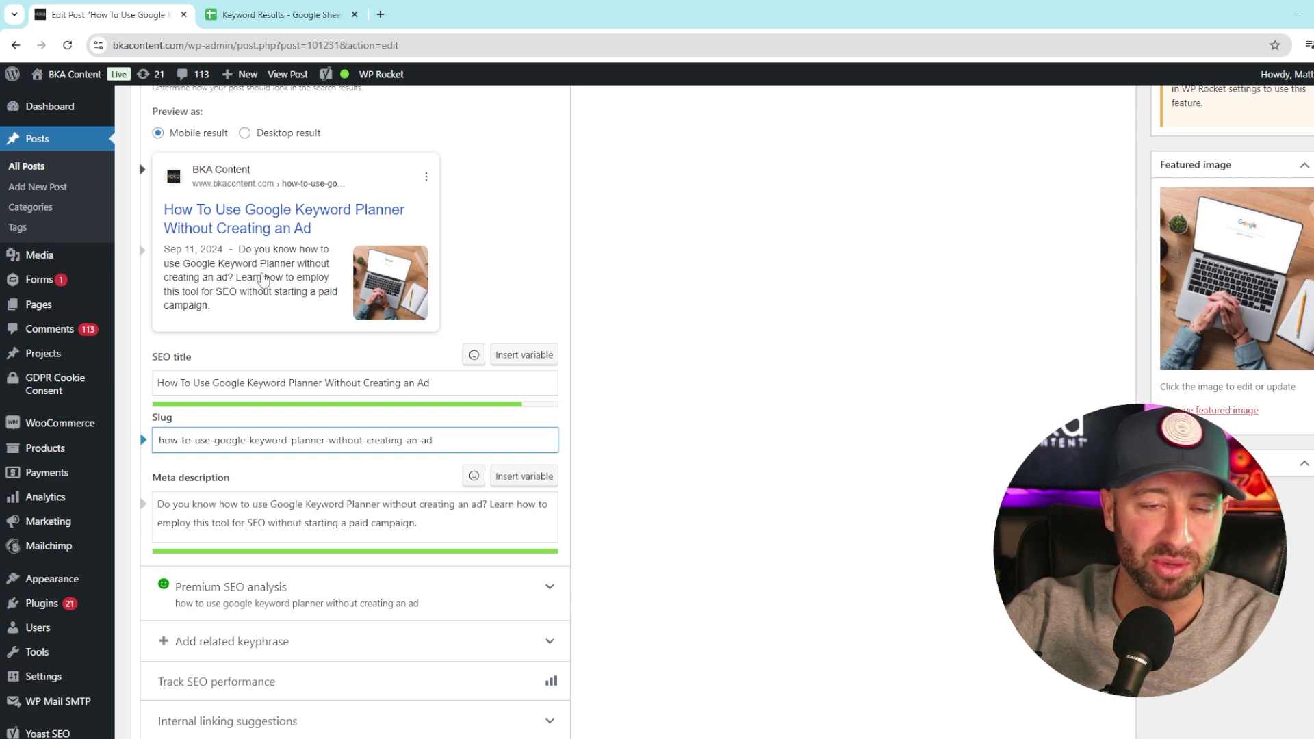
{"action": "scroll", "coordinate": [375, 514], "scroll_direction": "down", "scroll_amount": 1}
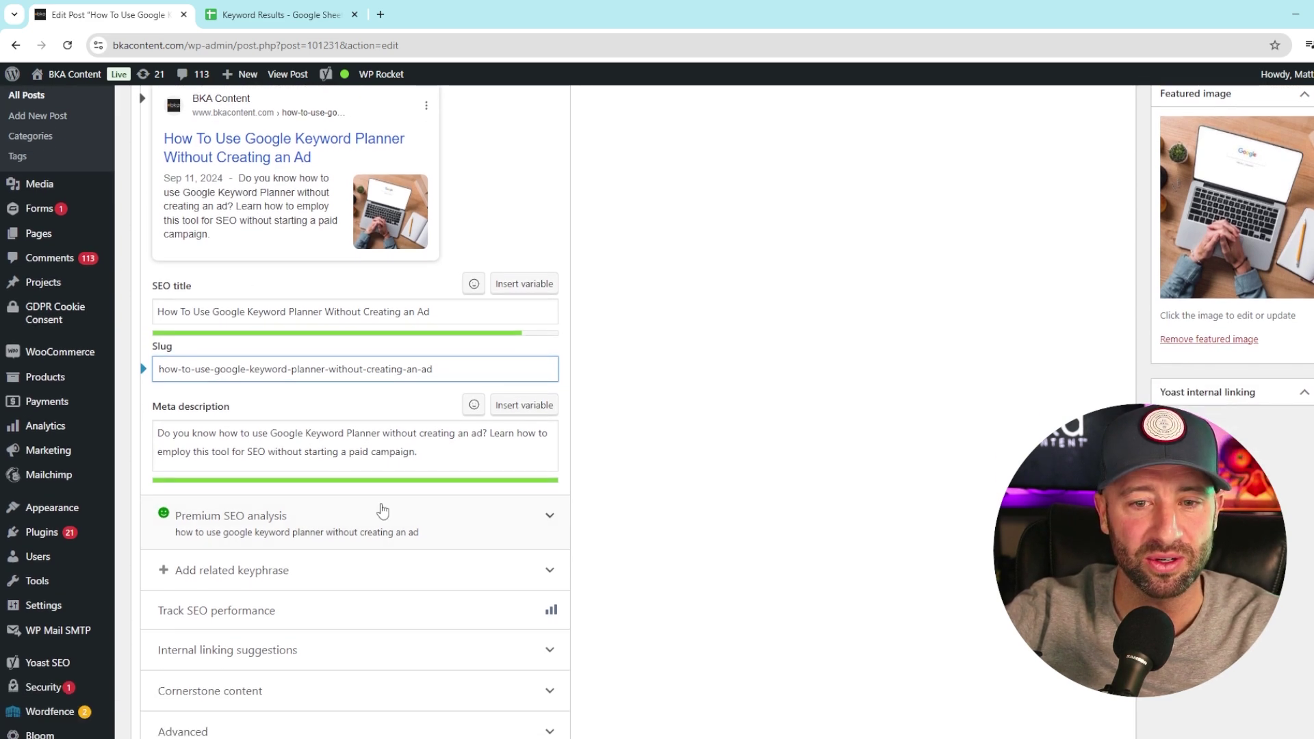
{"action": "left_click_drag", "start_coordinate": [469, 455], "coordinate": [157, 433]}
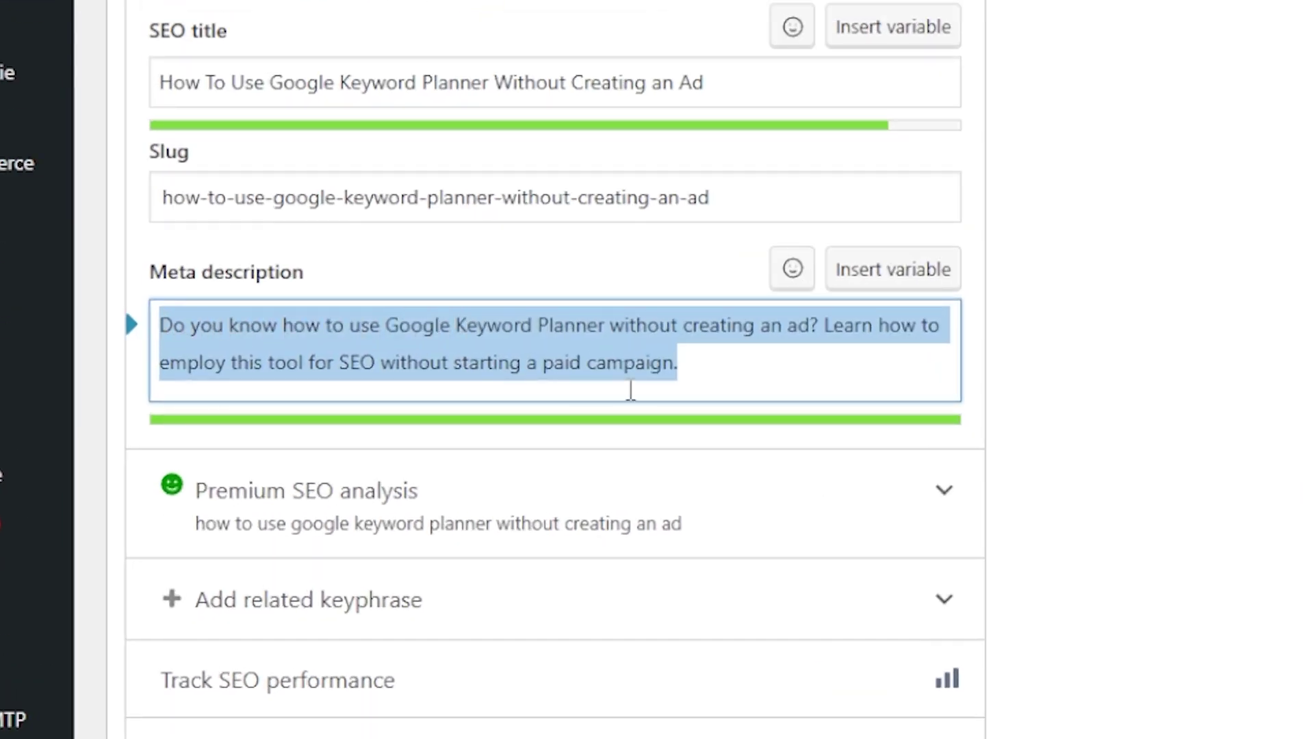
{"action": "left_click", "coordinate": [441, 457]}
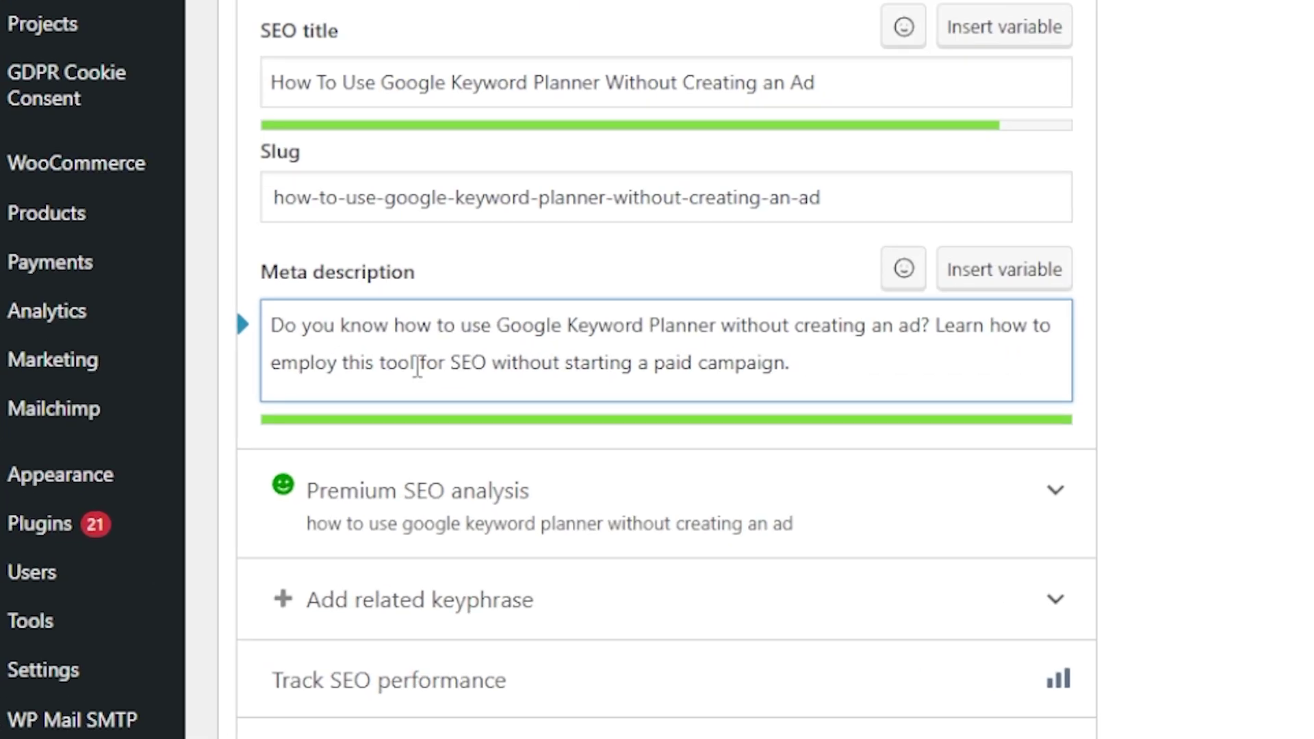
{"action": "left_click_drag", "start_coordinate": [219, 432], "coordinate": [481, 433]}
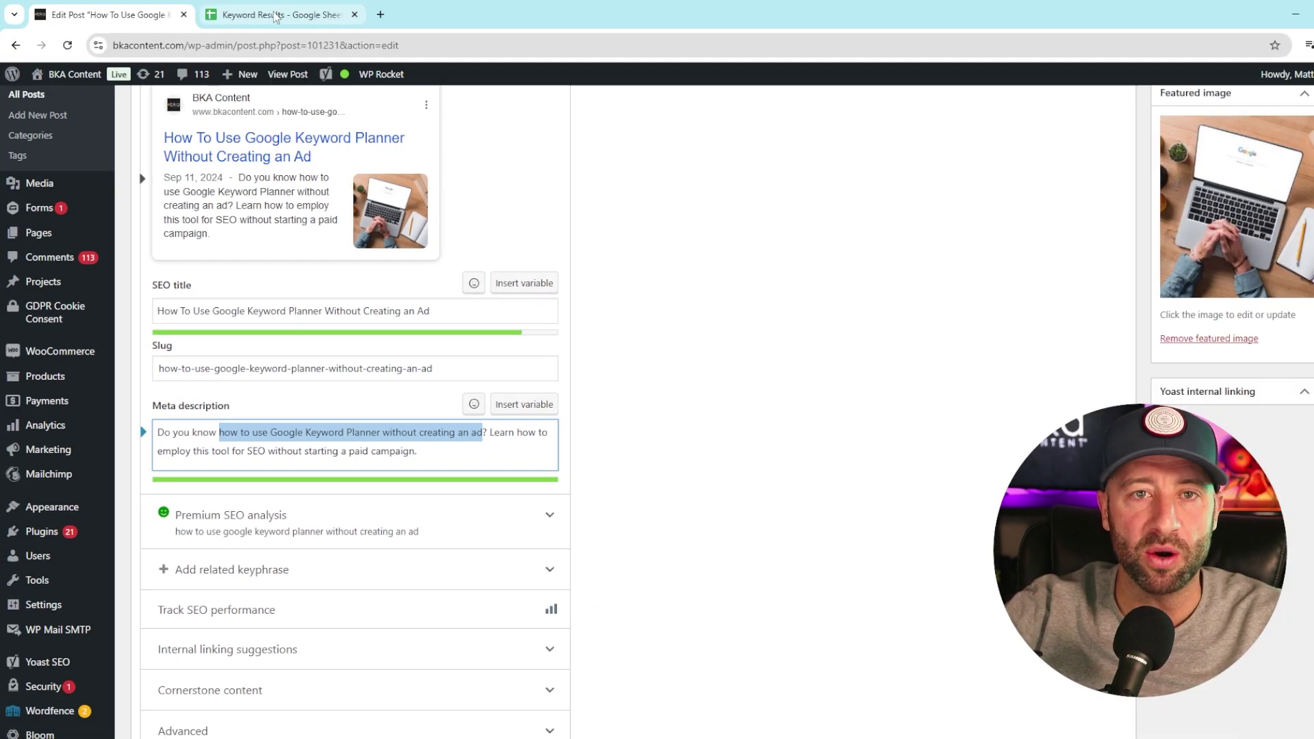
Switch to the Keyword Results sheet in Google Sheets and compare the two secondary keywords with the primary keyword.
{"action": "left_click", "coordinate": [281, 14]}
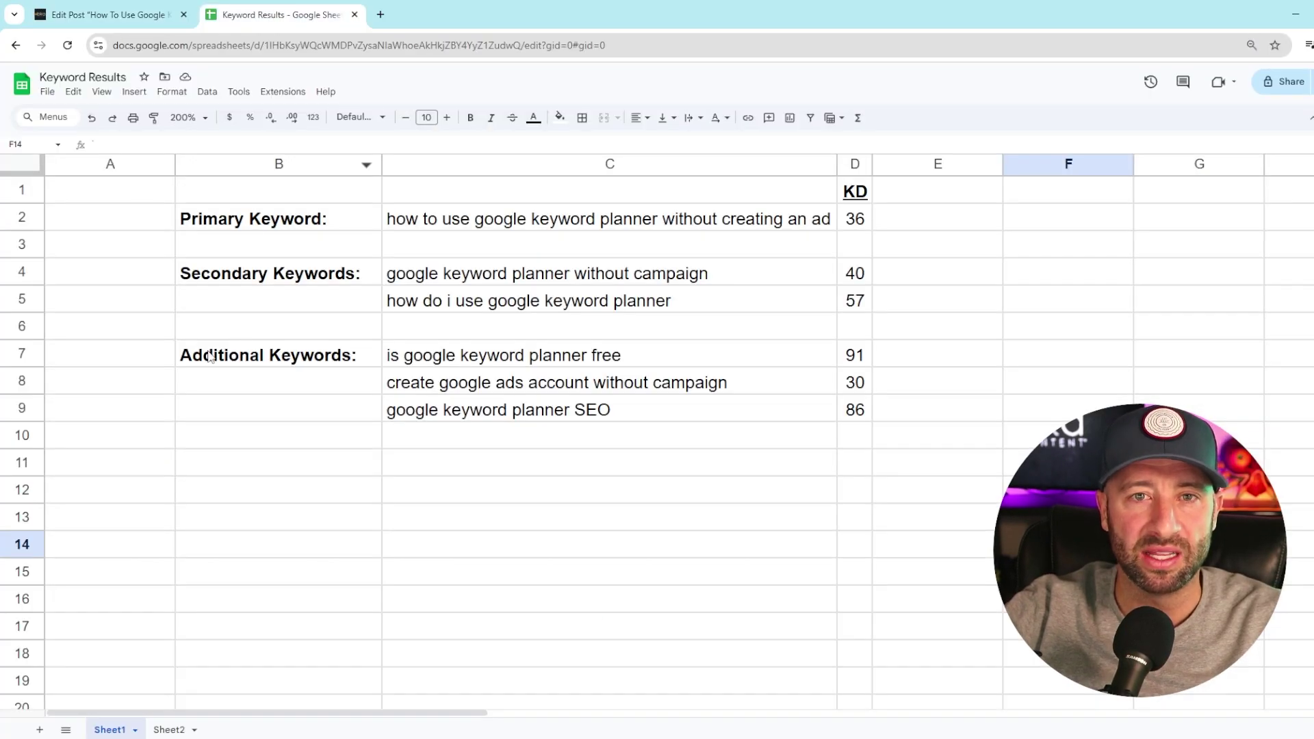
{"action": "left_click", "coordinate": [463, 309]}
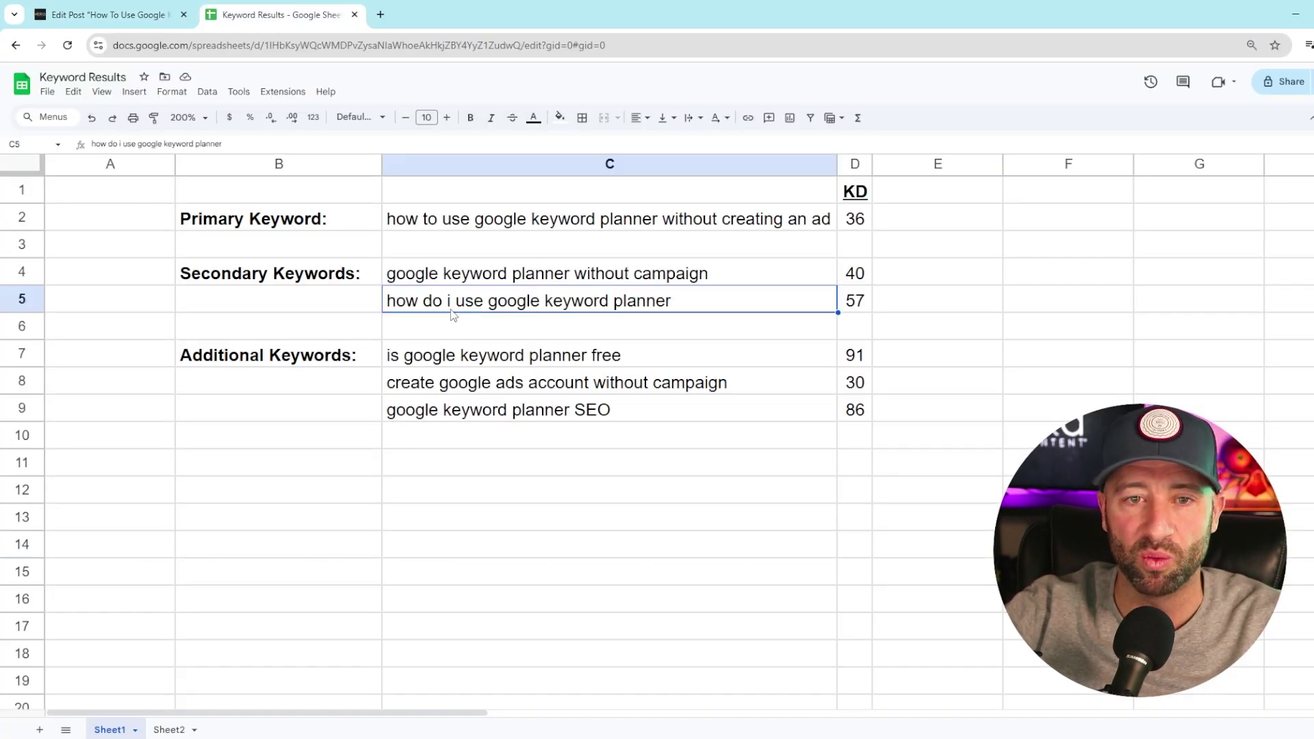
{"action": "key", "text": "Up"}
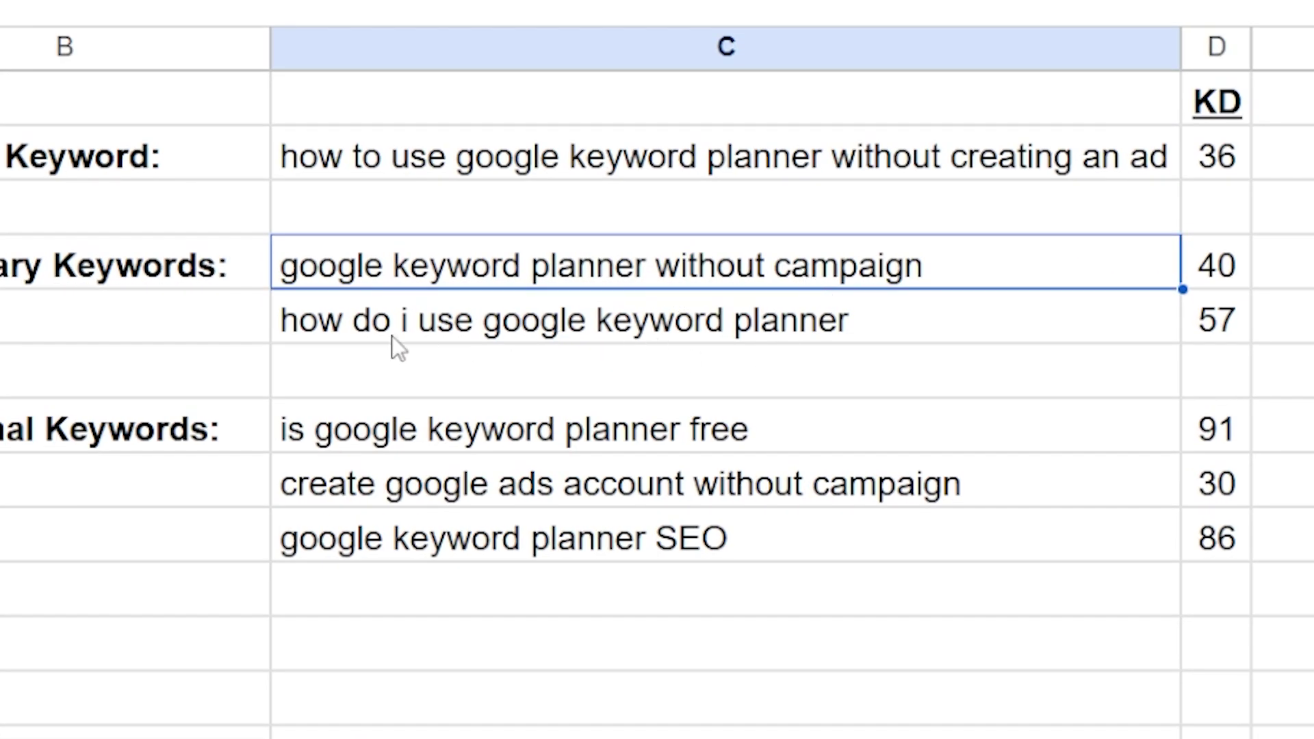
{"action": "key", "text": "Down"}
{"action": "key", "text": "Up"}
{"action": "key", "text": "Down"}
{"action": "key", "text": "Up"}
{"action": "key", "text": "Up"}
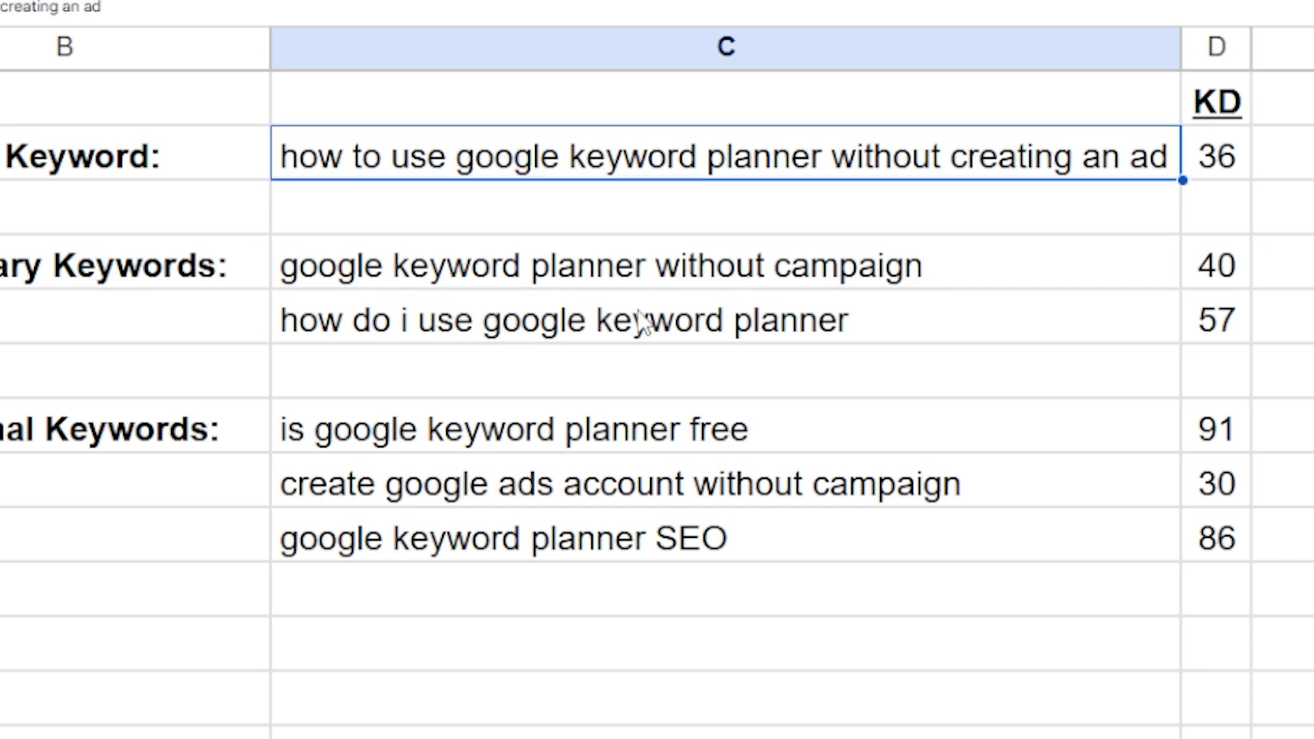
{"action": "key", "text": "Down"}
{"action": "key", "text": "Down"}
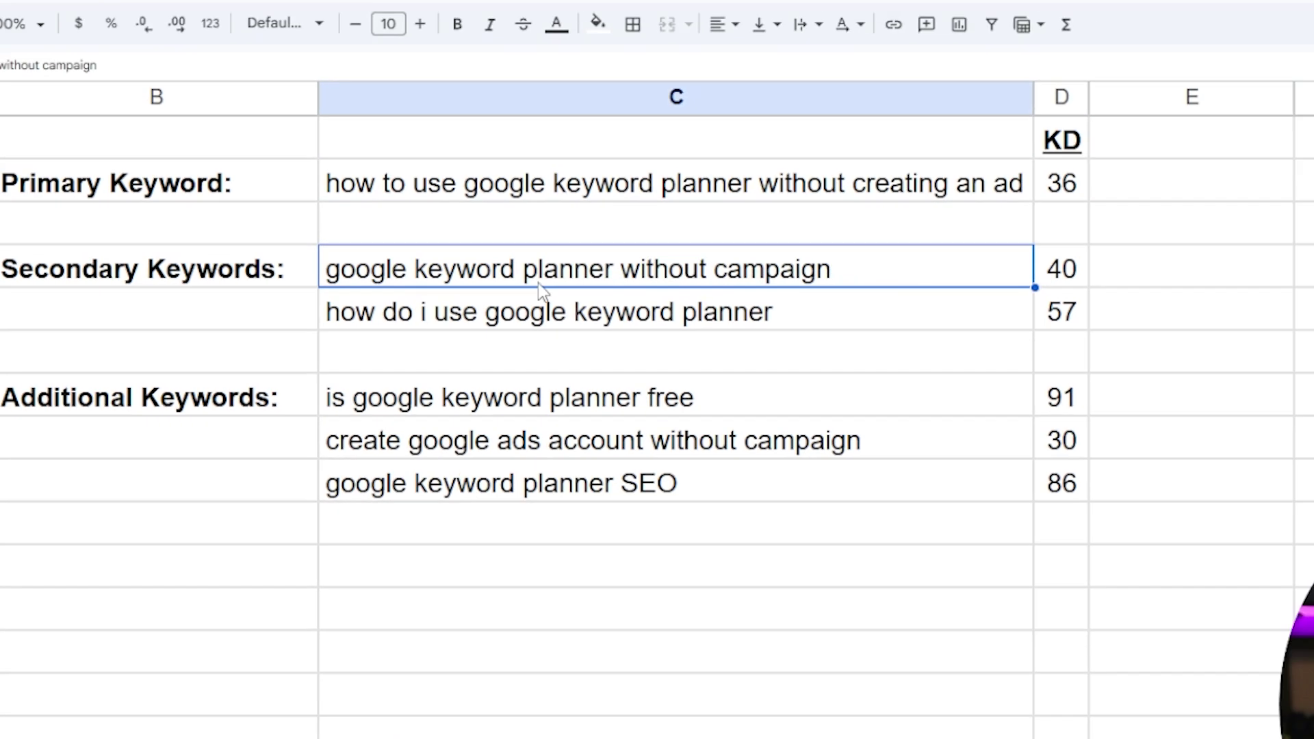
Compare the post's meta description in WordPress with the keyword list in the Keyword Results sheet, highlighting the full description.
{"action": "left_click", "coordinate": [85, 24]}
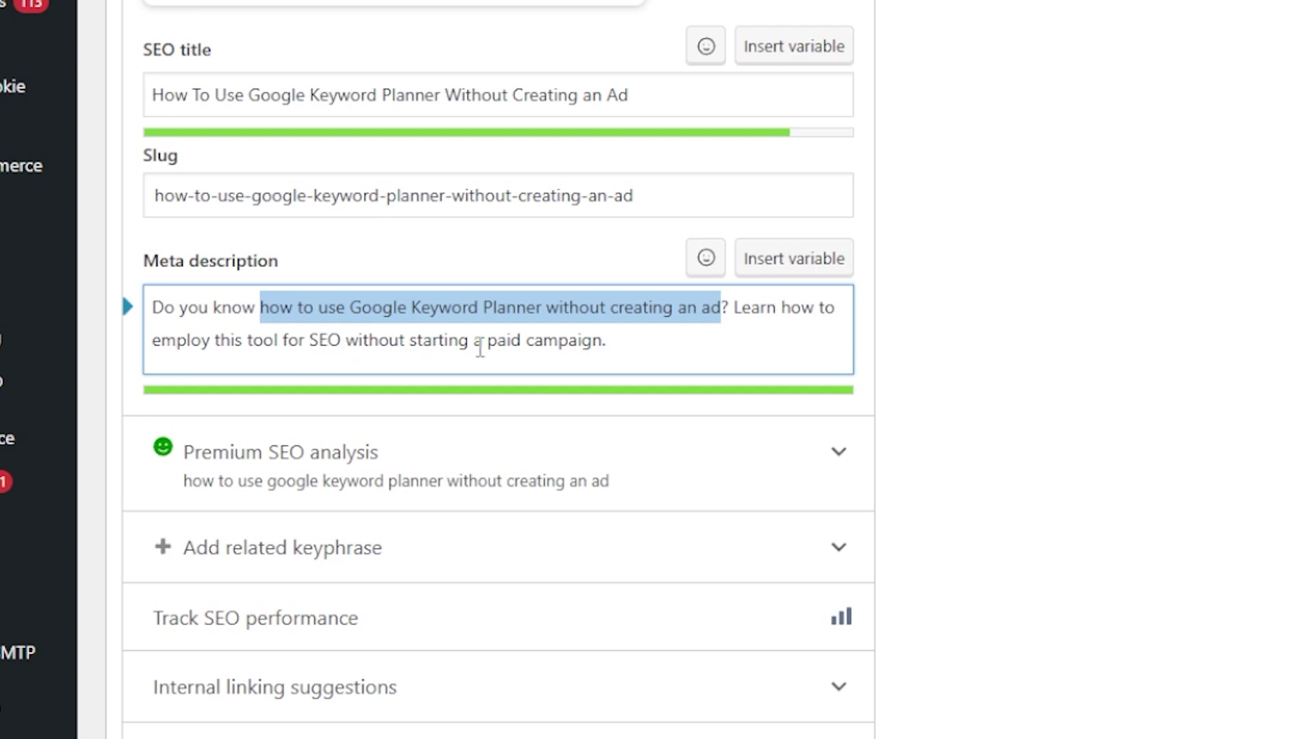
{"action": "left_click", "coordinate": [280, 14]}
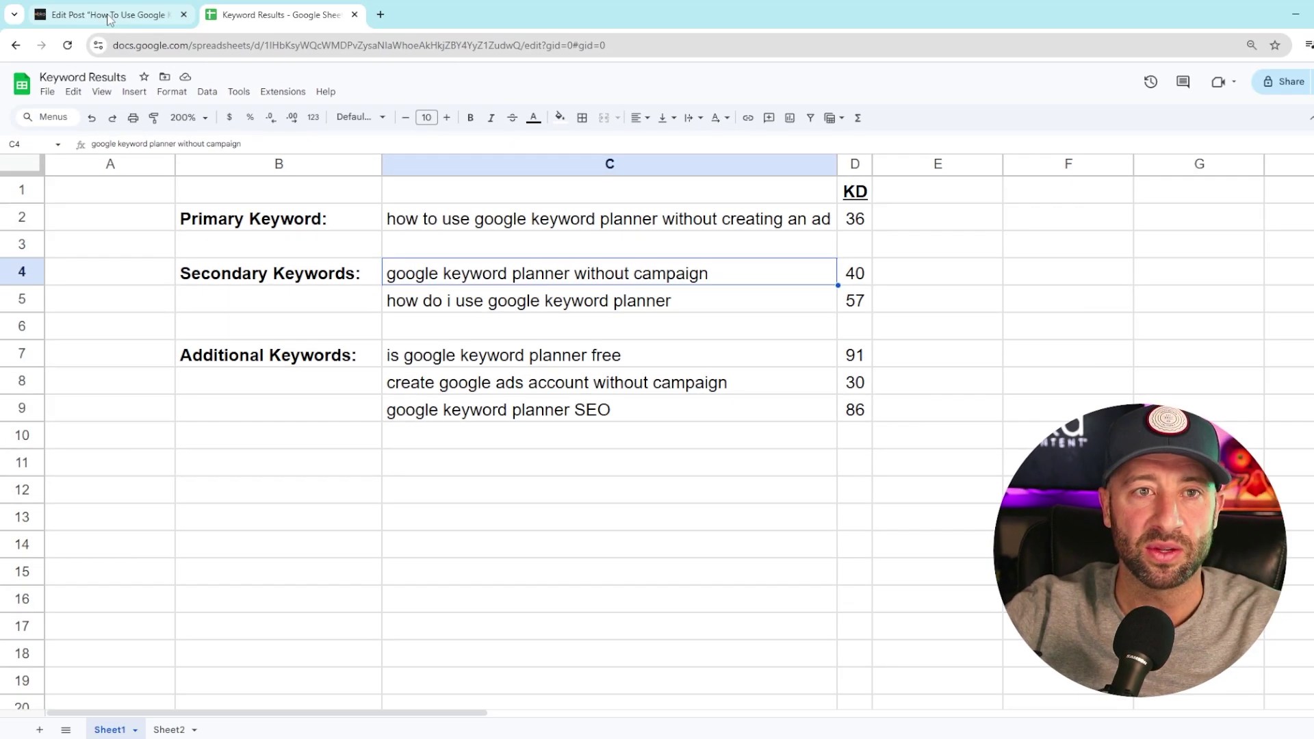
{"action": "left_click", "coordinate": [108, 17]}
{"action": "left_click_drag", "start_coordinate": [419, 452], "coordinate": [158, 432]}
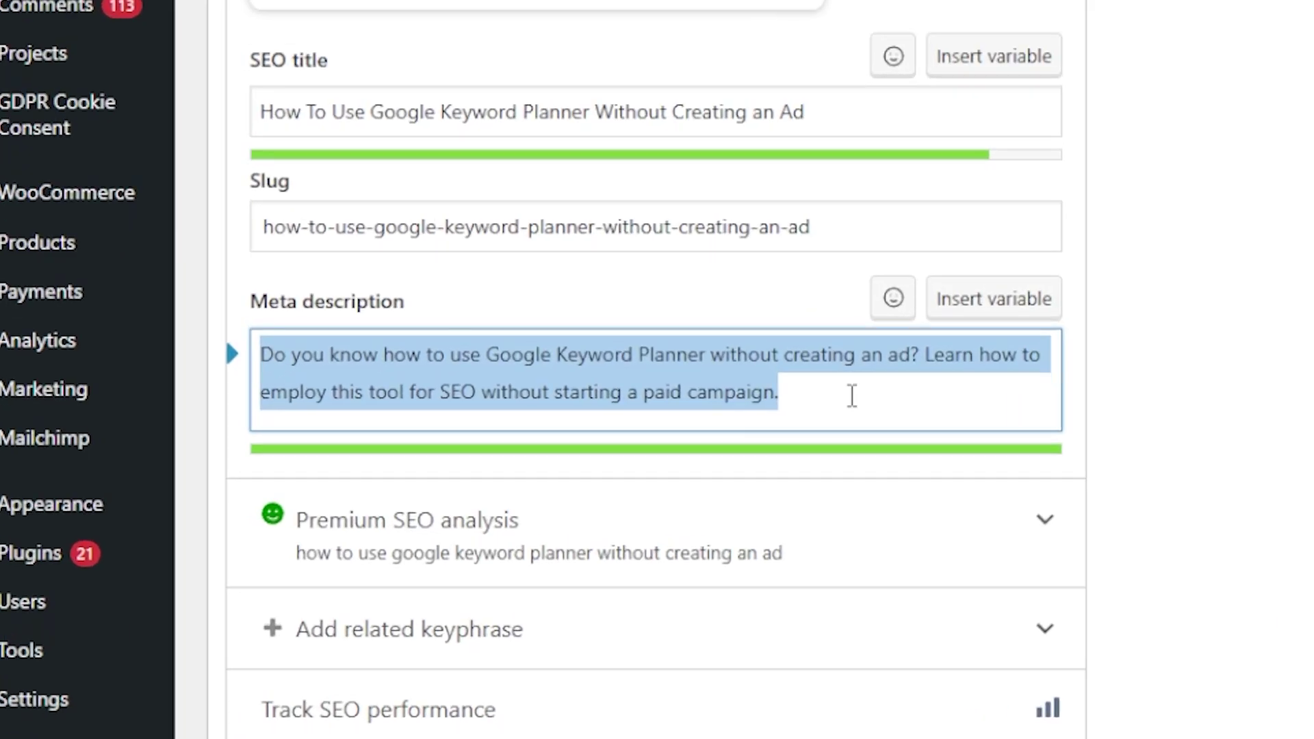
{"action": "left_click", "coordinate": [452, 457]}
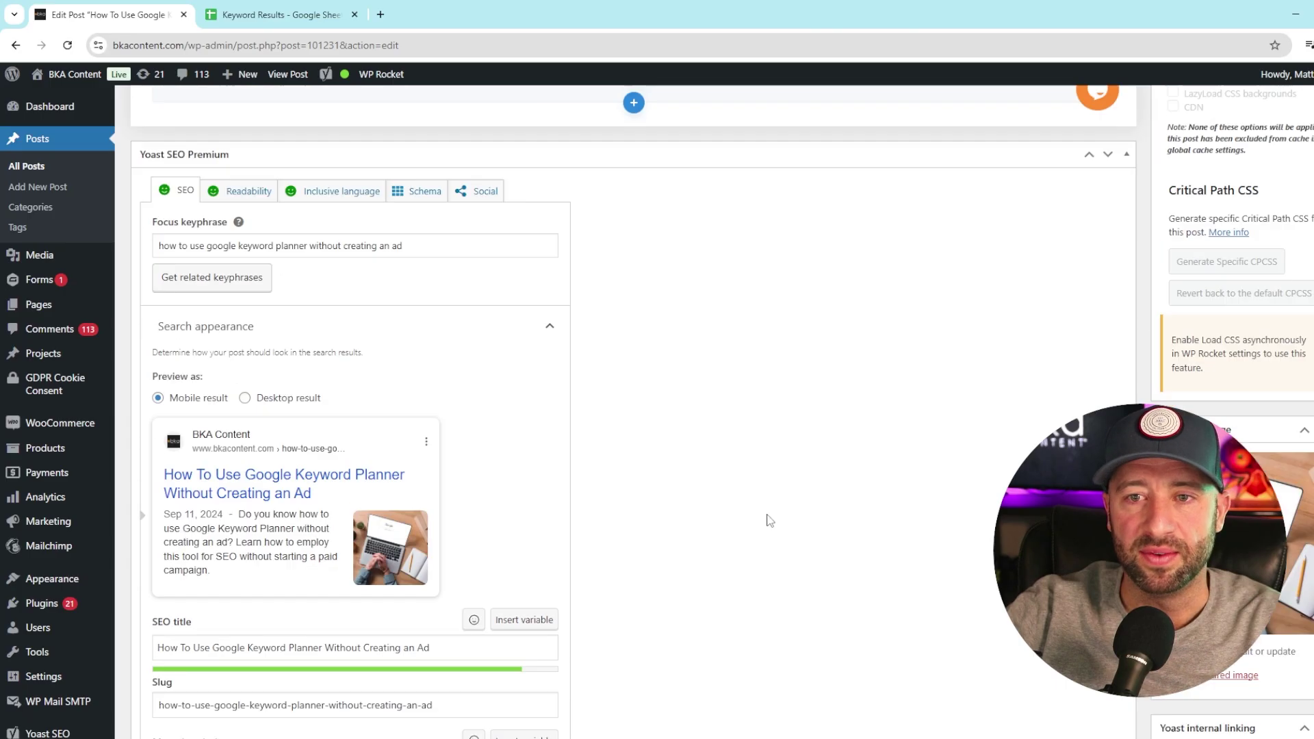
Examine where the primary keyword appears in the published post, from the title and introduction to the closing paragraph.
{"action": "scroll", "coordinate": [749, 532], "scroll_direction": "up", "scroll_amount": 1}
{"action": "scroll", "coordinate": [746, 524], "scroll_direction": "up", "scroll_amount": 10}
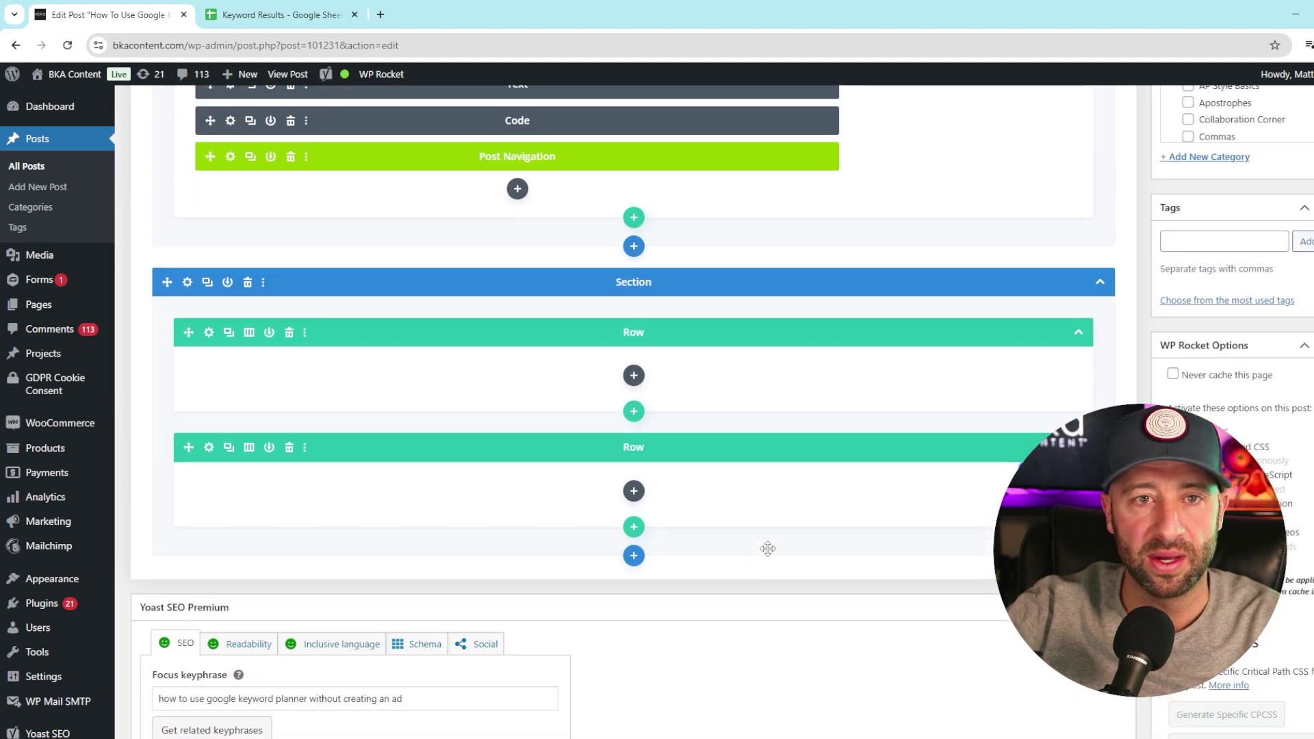
{"action": "scroll", "coordinate": [756, 529], "scroll_direction": "up", "scroll_amount": 6}
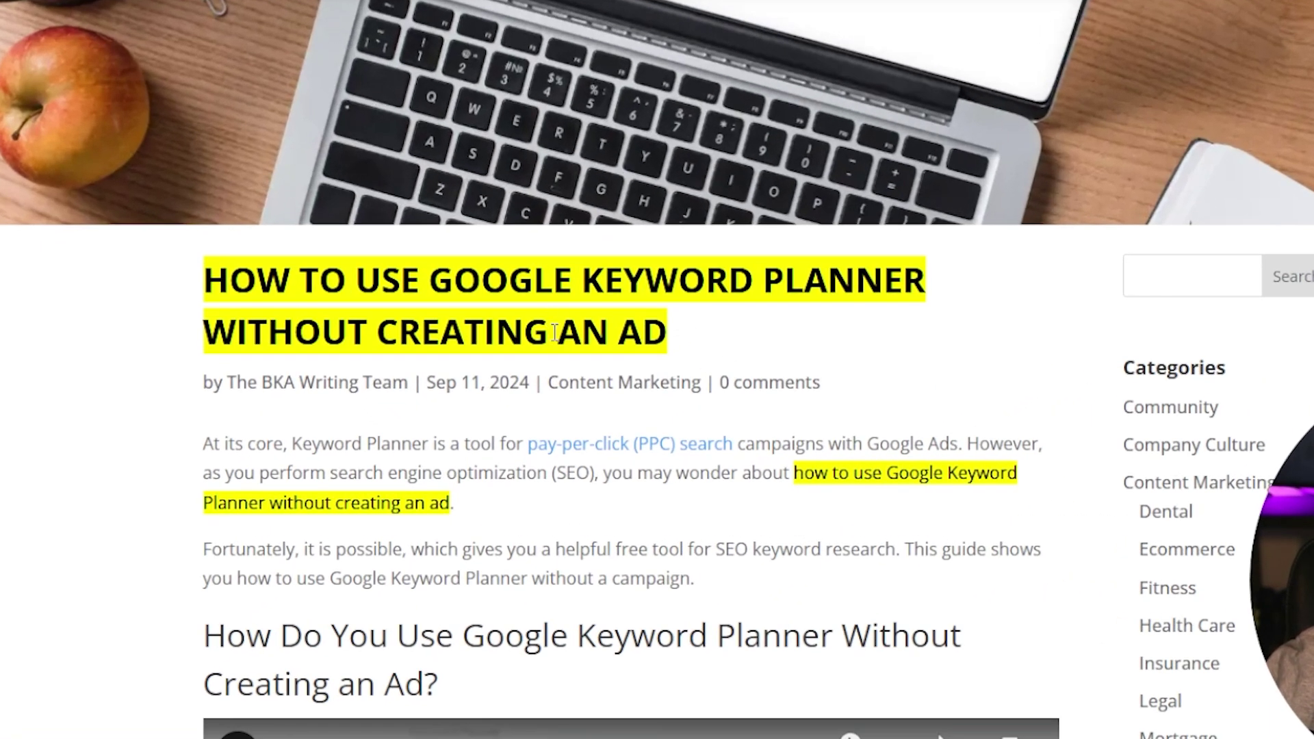
{"action": "scroll", "coordinate": [410, 530], "scroll_direction": "down", "scroll_amount": 2}
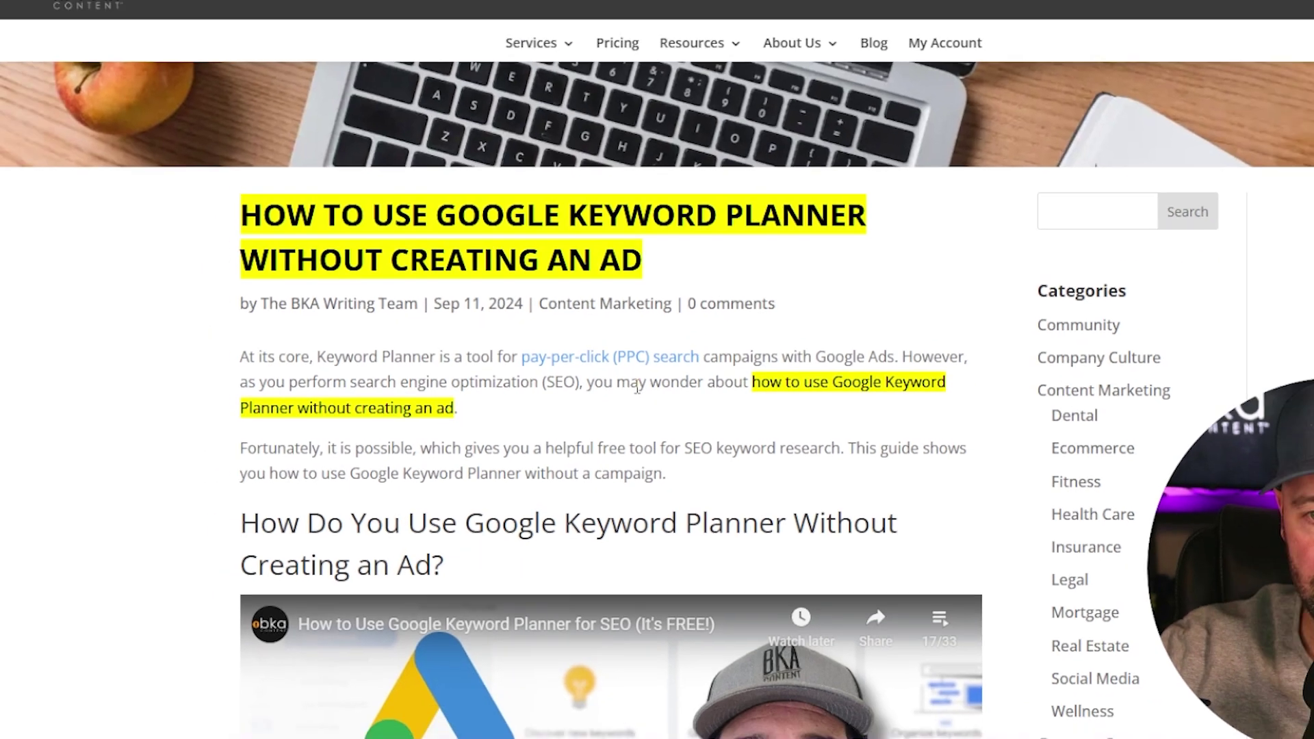
{"action": "scroll", "coordinate": [597, 505], "scroll_direction": "down", "scroll_amount": 15}
{"action": "scroll", "coordinate": [597, 505], "scroll_direction": "down", "scroll_amount": 20}
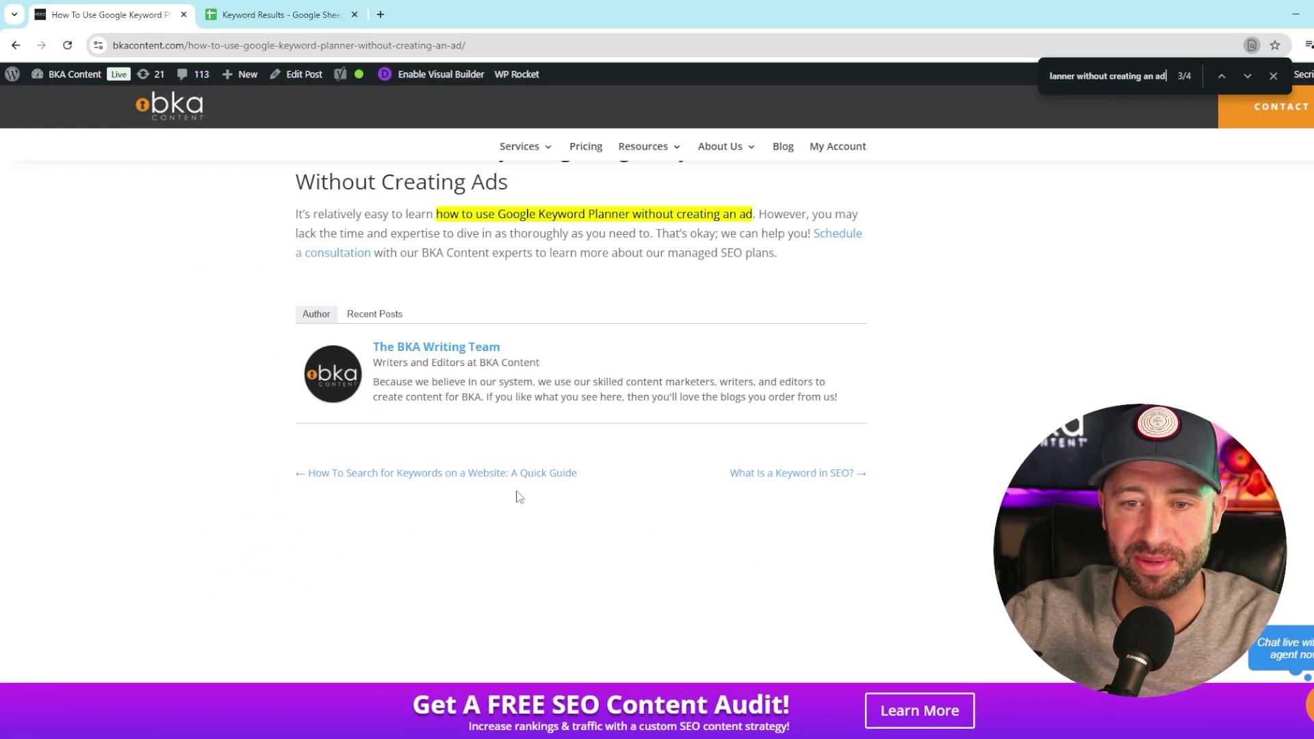
{"action": "scroll", "coordinate": [523, 498], "scroll_direction": "up", "scroll_amount": 3}
{"action": "scroll", "coordinate": [486, 356], "scroll_direction": "down", "scroll_amount": 1}
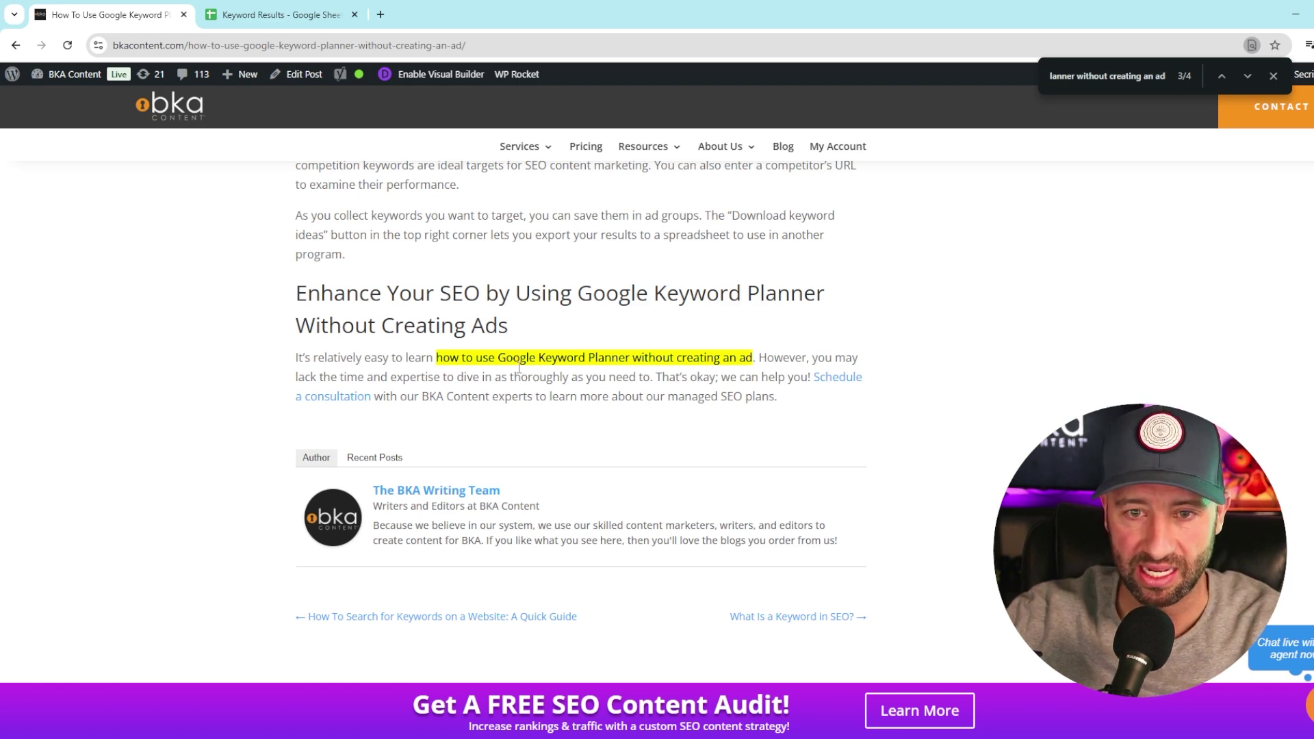
{"action": "scroll", "coordinate": [412, 388], "scroll_direction": "up", "scroll_amount": 20}
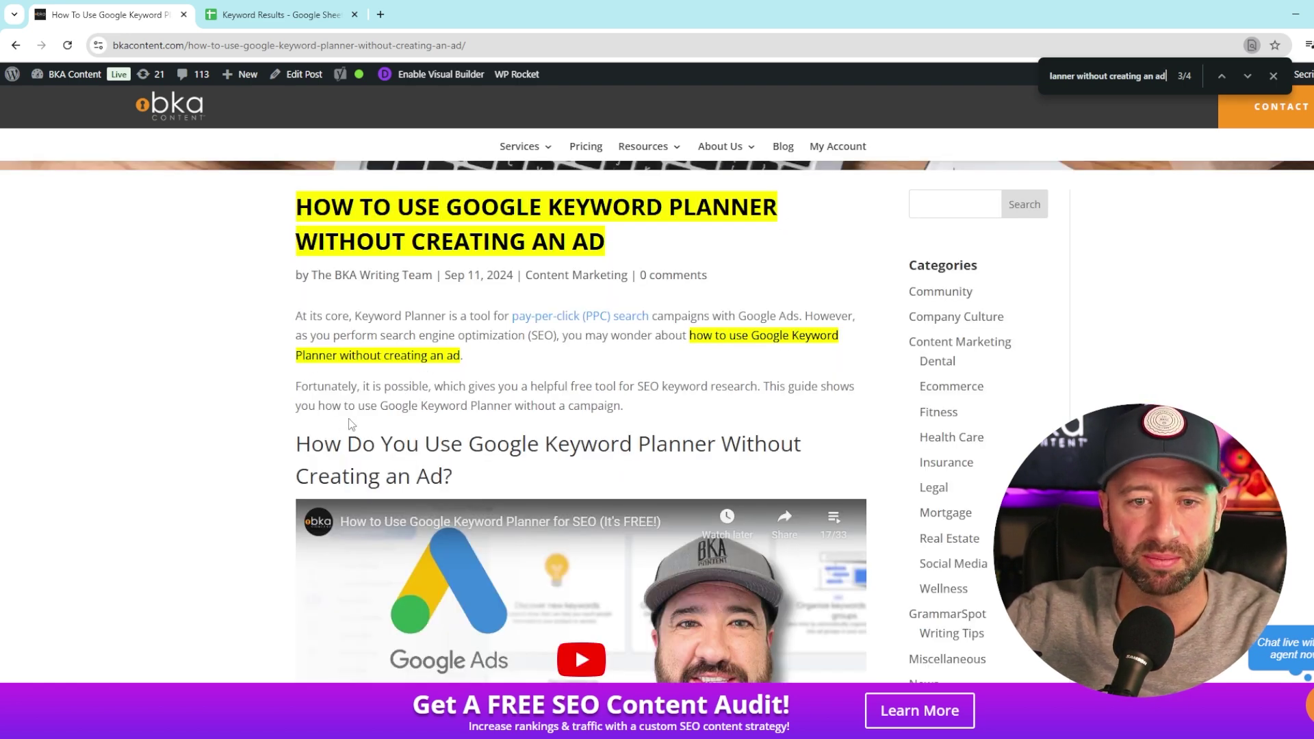
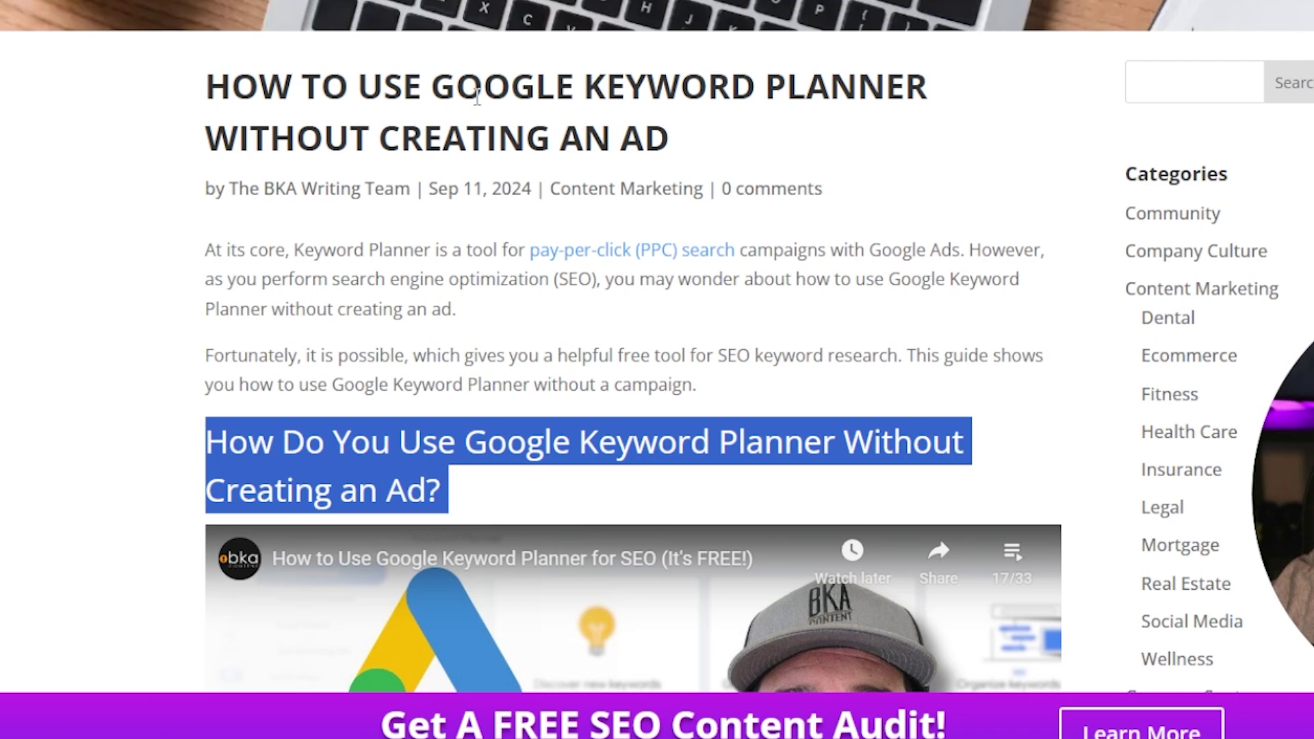
Review keyword use in the published post's headings, highlighting the first section heading and "Using Google Keyword Planner Without Creating Ads" in the last.
{"action": "left_click", "coordinate": [546, 492]}
{"action": "left_click_drag", "start_coordinate": [546, 492], "coordinate": [205, 444]}
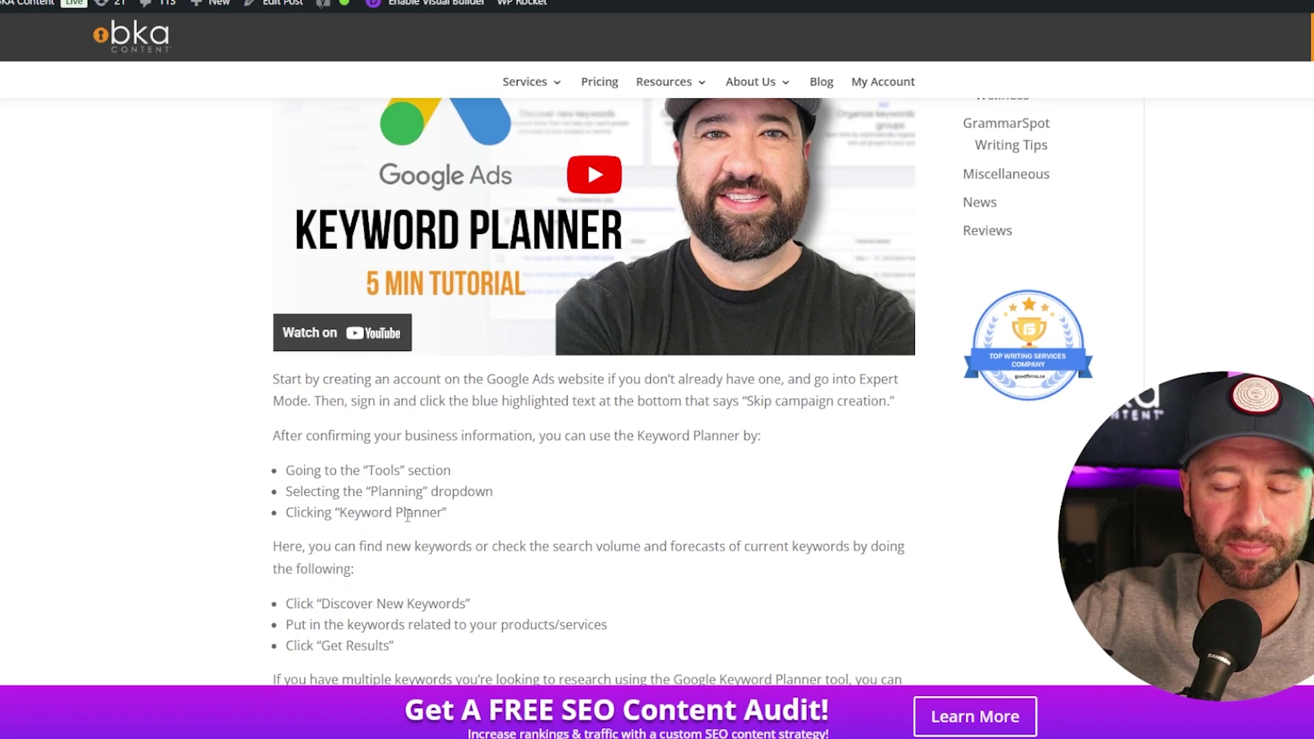
{"action": "scroll", "coordinate": [411, 551], "scroll_direction": "down", "scroll_amount": 5}
{"action": "scroll", "coordinate": [411, 551], "scroll_direction": "down", "scroll_amount": 20}
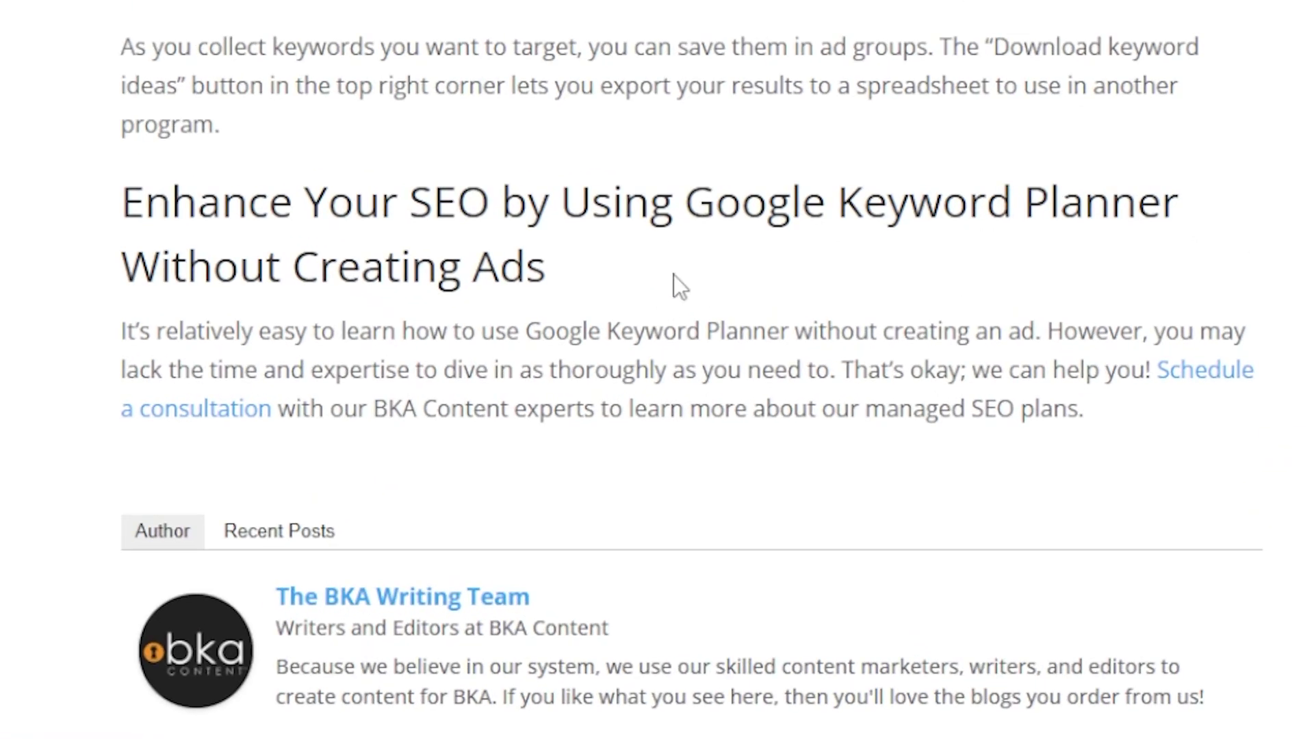
{"action": "left_click_drag", "start_coordinate": [673, 281], "coordinate": [563, 195]}
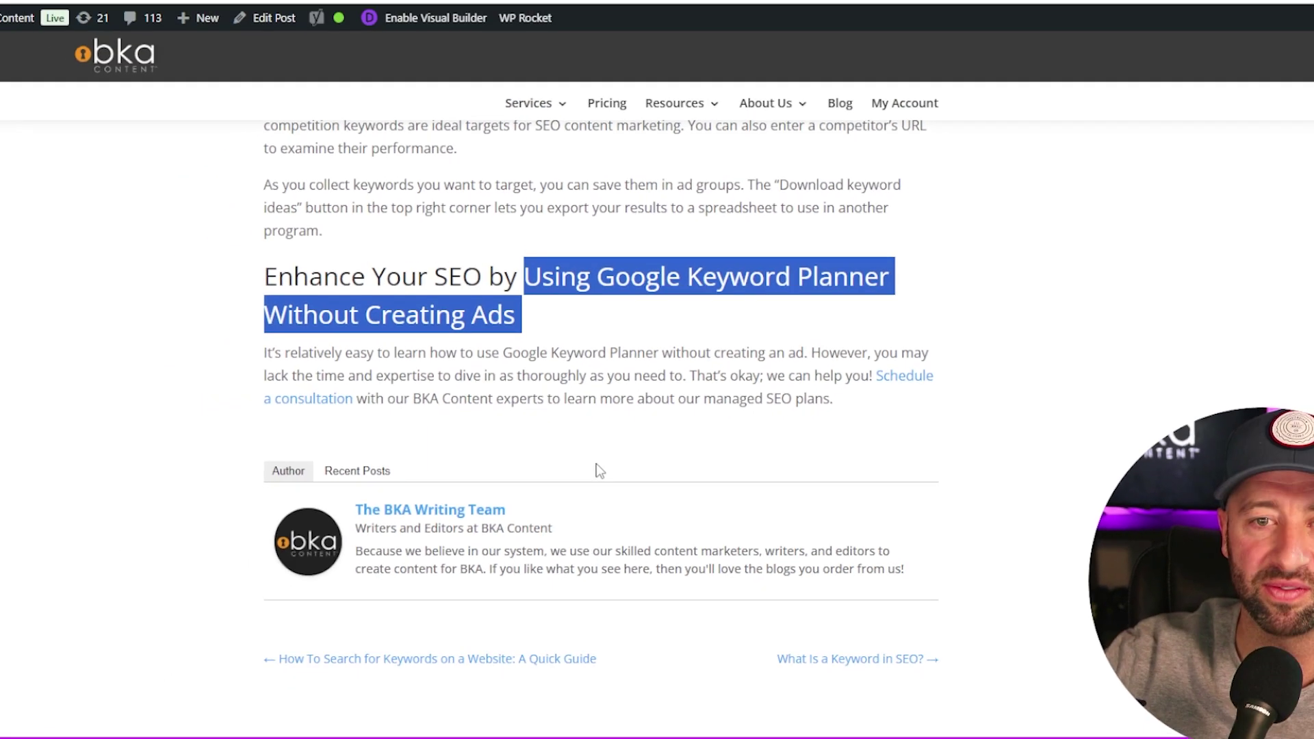
{"action": "scroll", "coordinate": [589, 479], "scroll_direction": "up", "scroll_amount": 10}
{"action": "scroll", "coordinate": [558, 483], "scroll_direction": "up", "scroll_amount": 15}
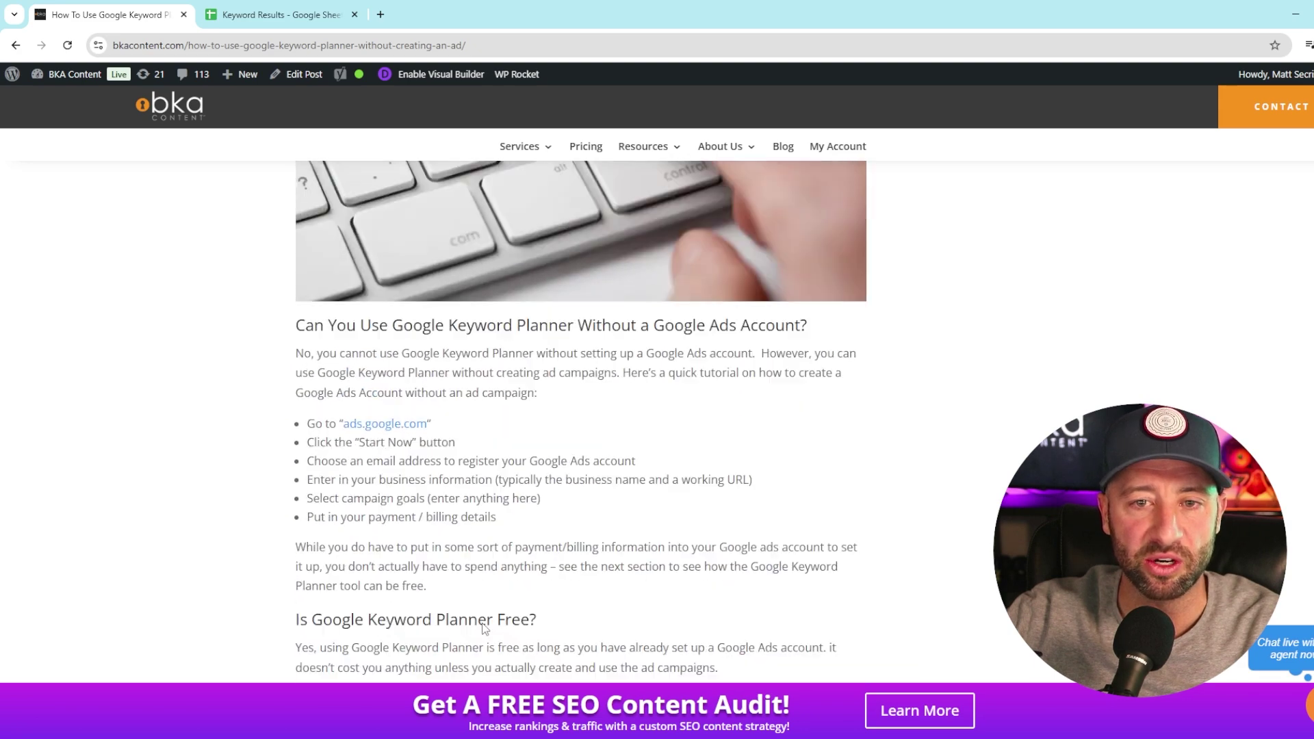
Switch to the Keyword Results sheet and compare the additional keywords with the secondary keywords, highlighting each group with its label.
{"action": "scroll", "coordinate": [493, 607], "scroll_direction": "up", "scroll_amount": 5}
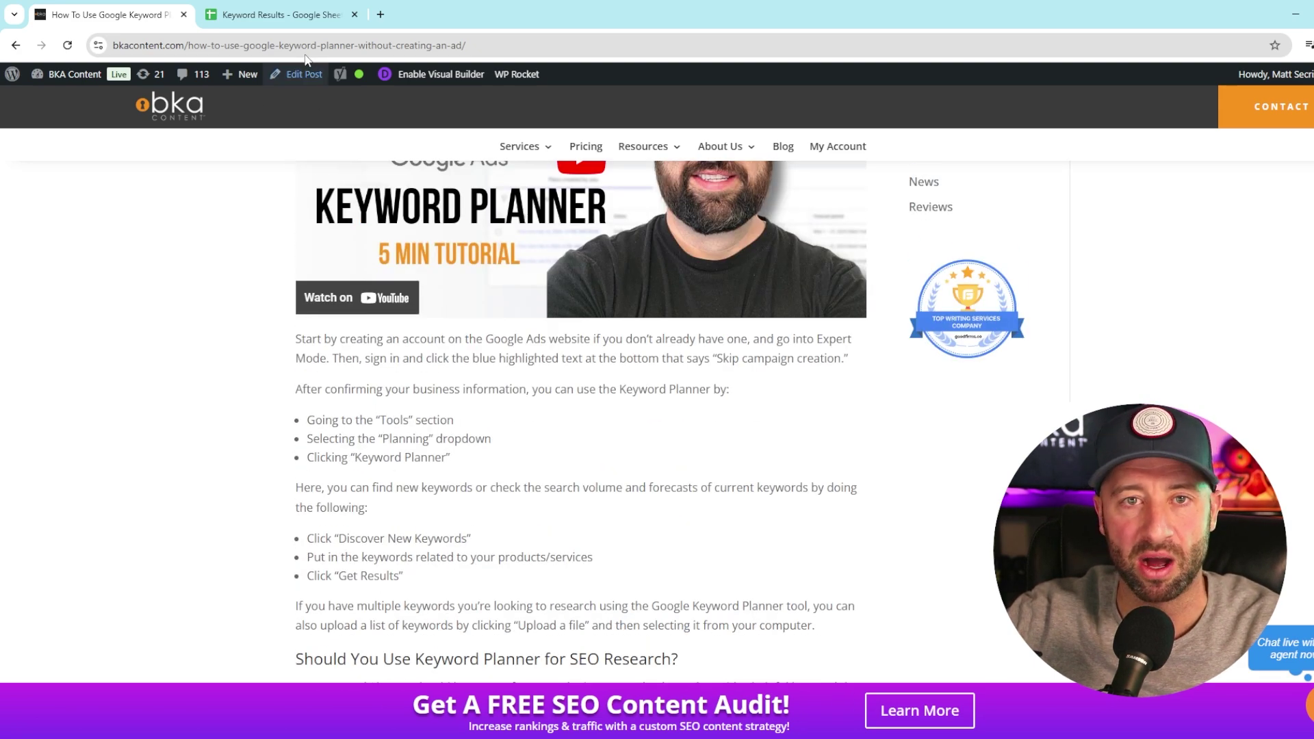
{"action": "left_click", "coordinate": [274, 15]}
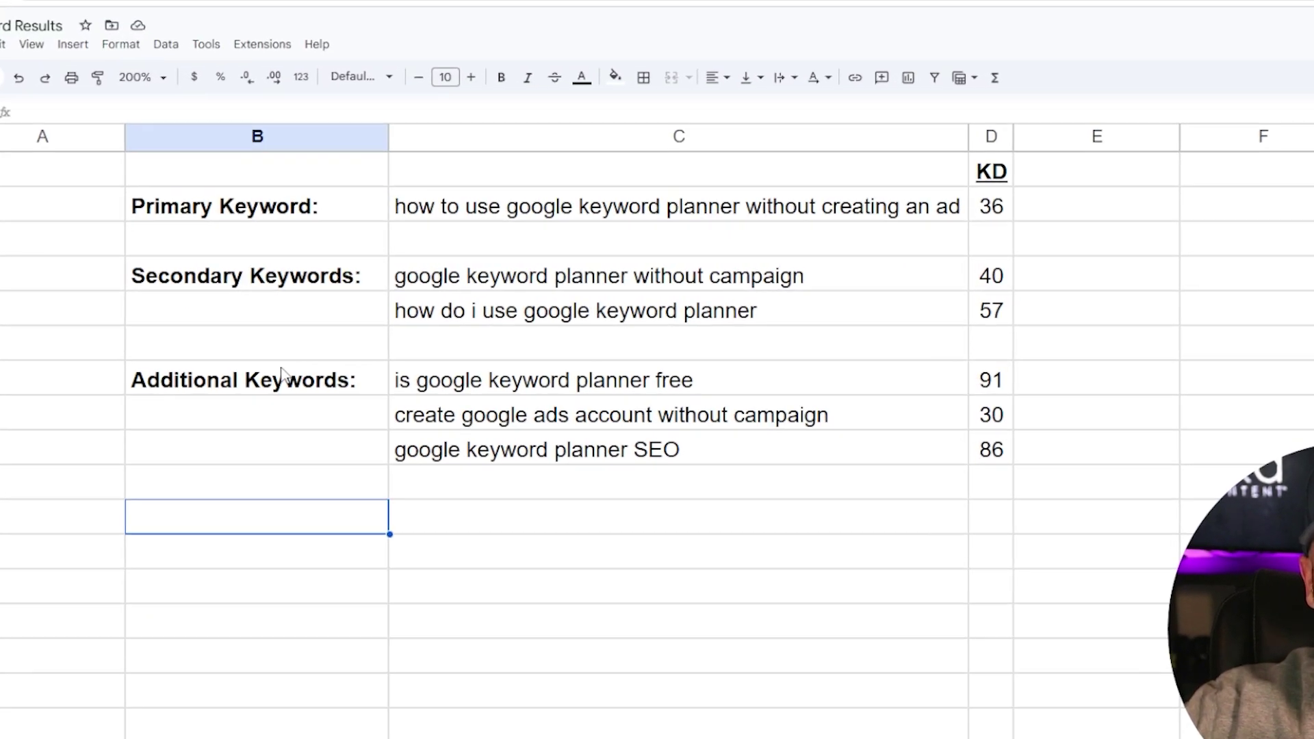
{"action": "left_click_drag", "start_coordinate": [401, 286], "coordinate": [622, 343]}
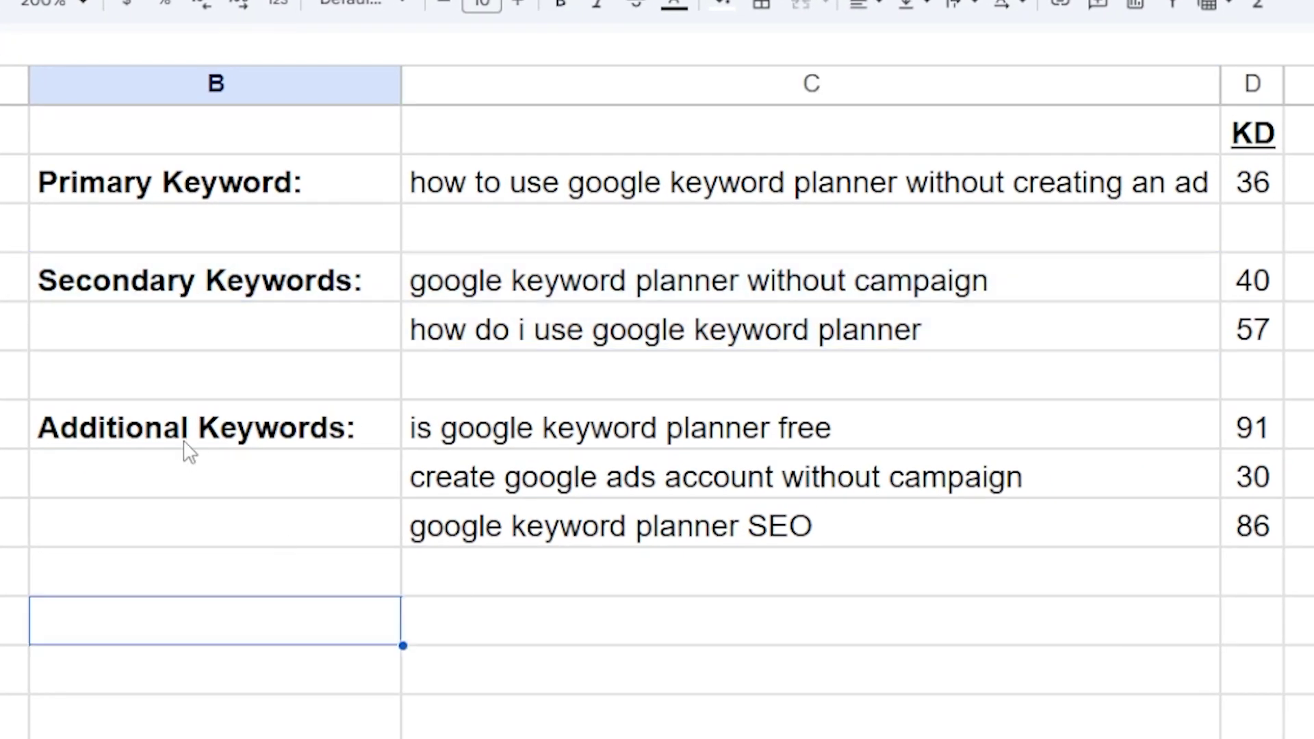
{"action": "left_click_drag", "start_coordinate": [236, 389], "coordinate": [553, 469]}
{"action": "left_click_drag", "start_coordinate": [634, 547], "coordinate": [635, 549]}
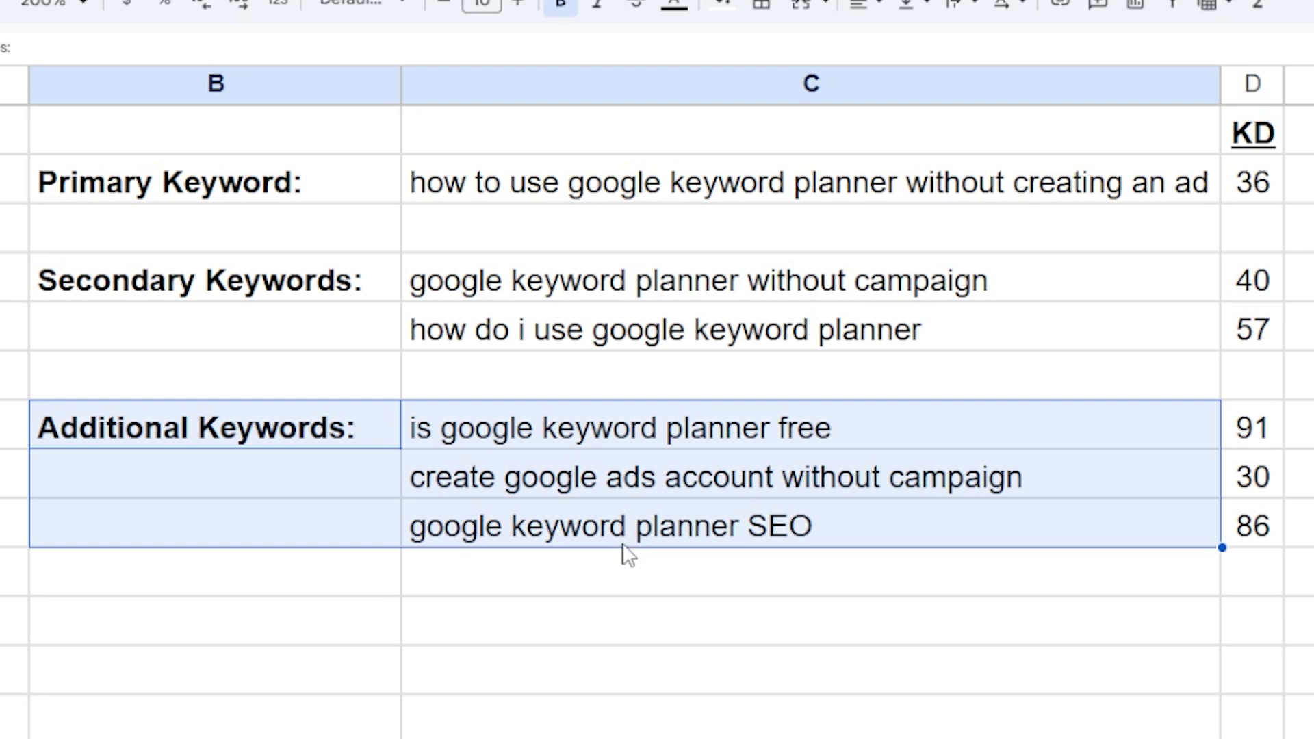
{"action": "left_click", "coordinate": [572, 555]}
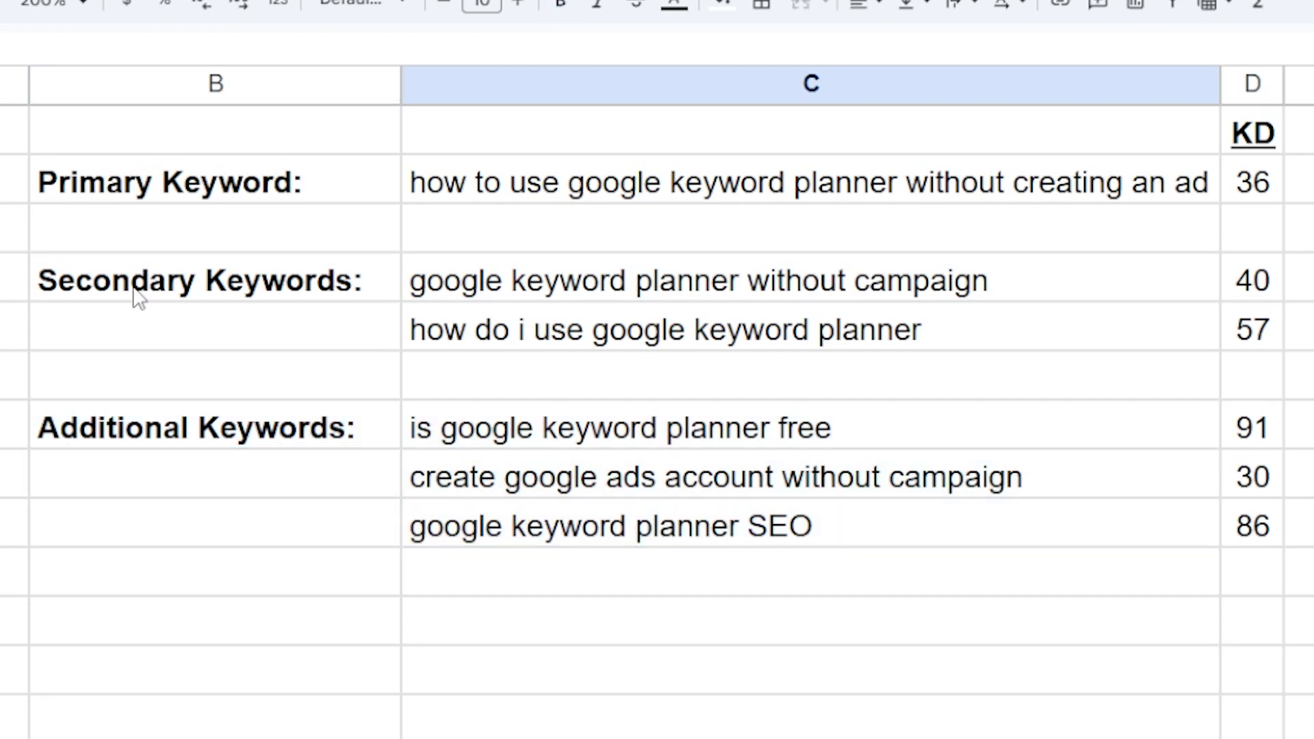
{"action": "left_click_drag", "start_coordinate": [134, 296], "coordinate": [625, 345]}
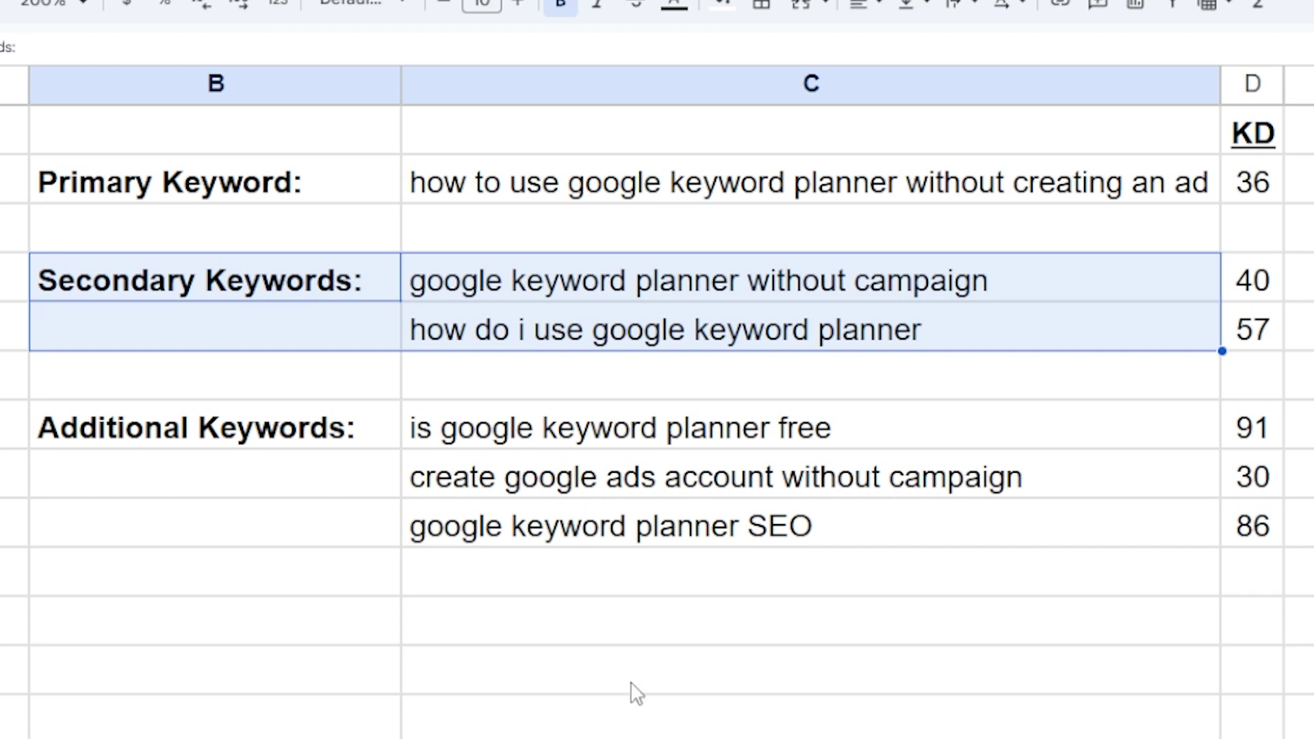
{"action": "left_click", "coordinate": [630, 705]}
Review the three additional keywords in the sheet, highlighting them with their label and on their own.
{"action": "left_click_drag", "start_coordinate": [249, 441], "coordinate": [570, 524]}
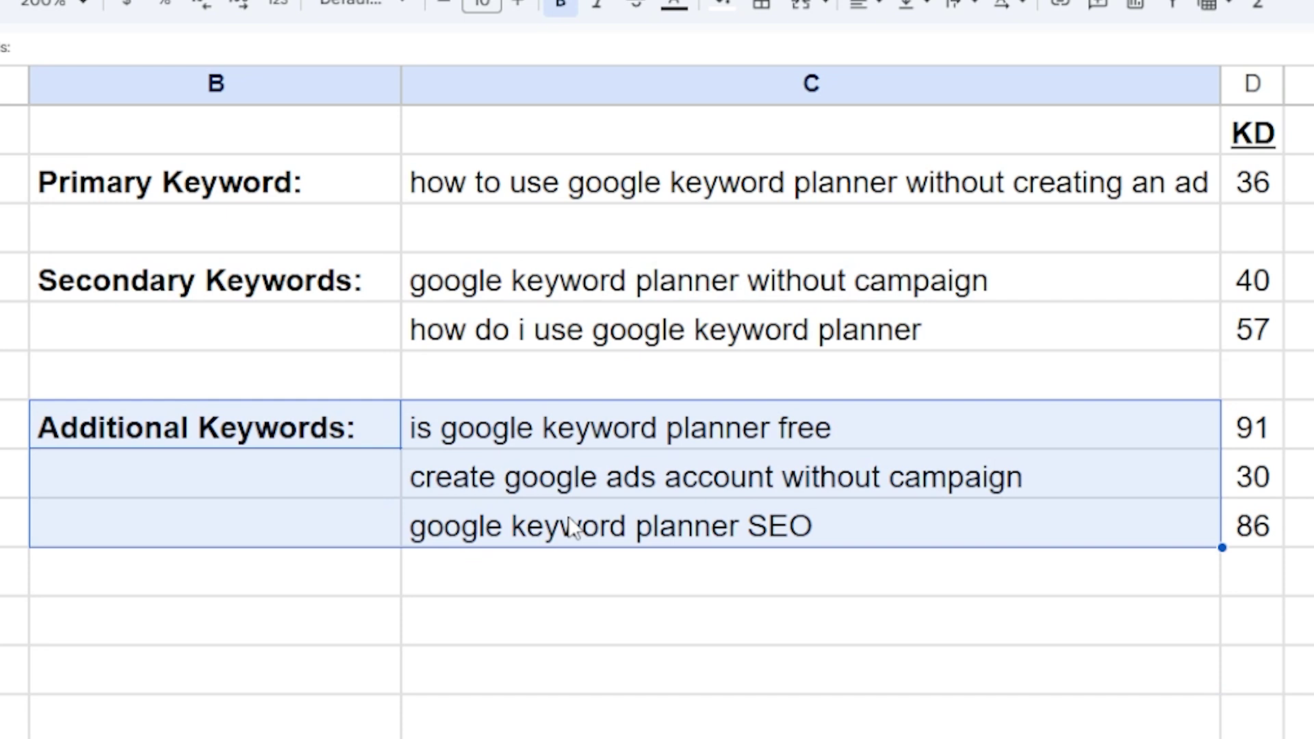
{"action": "left_click", "coordinate": [579, 704]}
{"action": "left_click_drag", "start_coordinate": [229, 430], "coordinate": [761, 531]}
{"action": "left_click", "coordinate": [707, 710]}
{"action": "left_click_drag", "start_coordinate": [561, 428], "coordinate": [734, 528]}
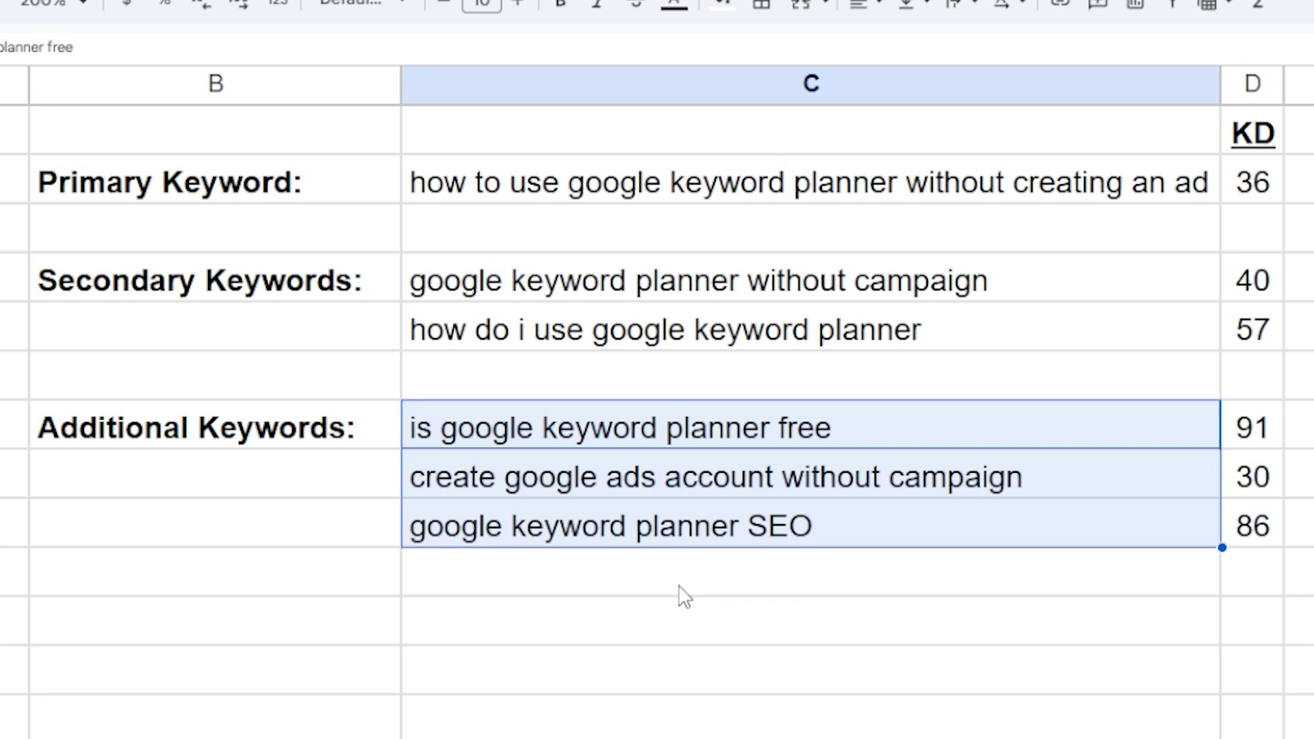
{"action": "left_click", "coordinate": [718, 575]}
{"action": "left_click", "coordinate": [503, 681]}
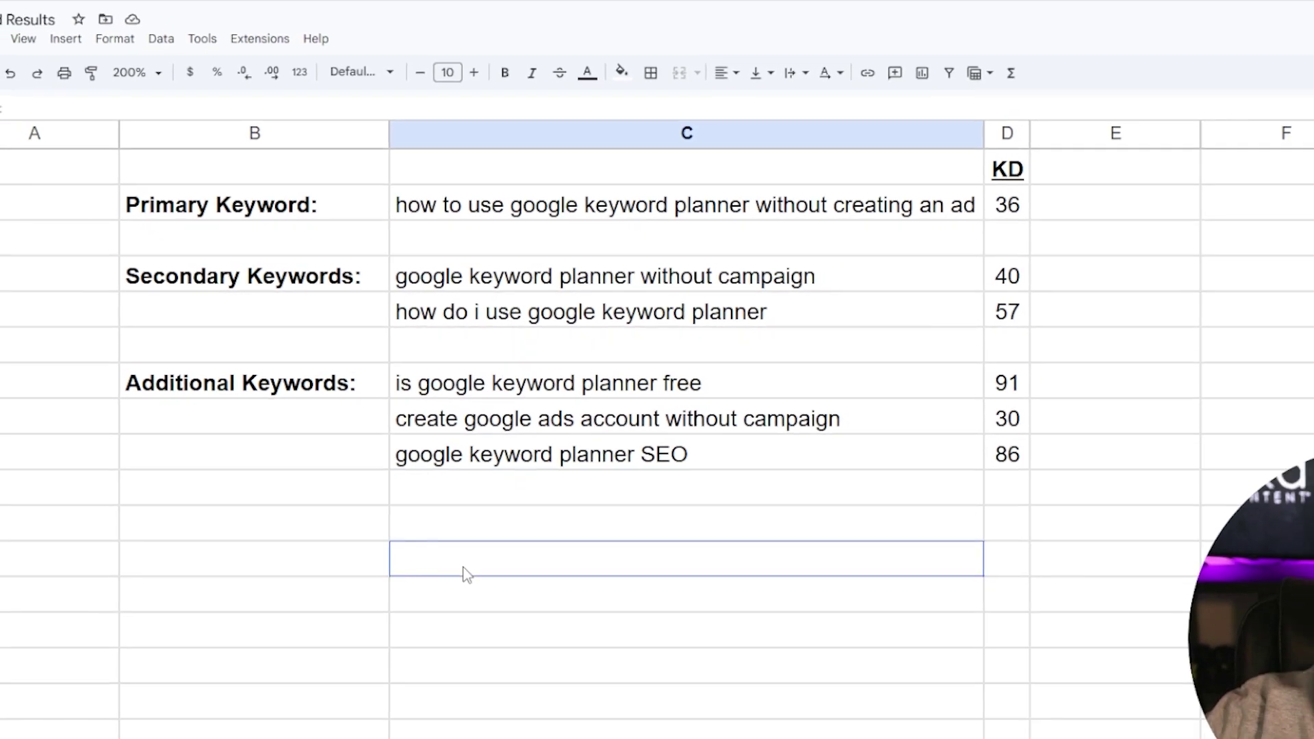
Compare the additional keyword "google keyword planner SEO" with the primary keyword by selecting each cell in turn.
{"action": "left_click", "coordinate": [463, 540]}
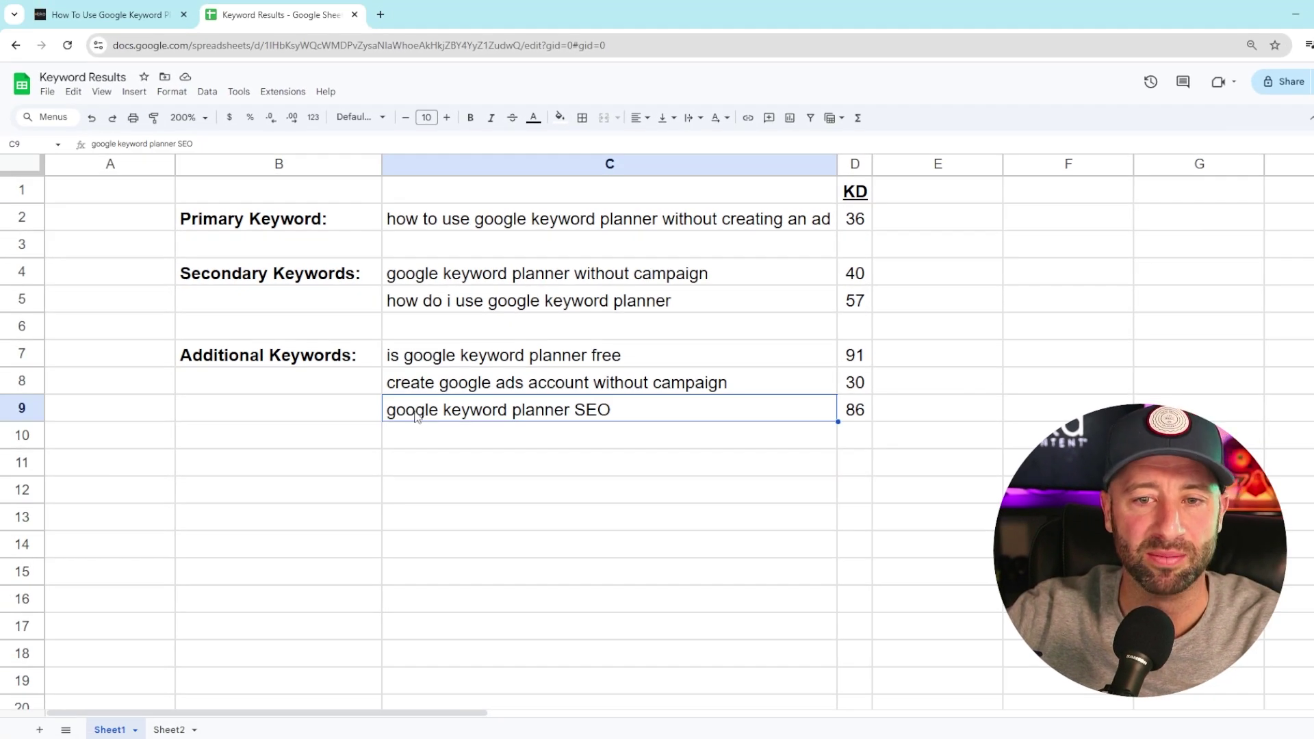
{"action": "left_click", "coordinate": [582, 446]}
{"action": "left_click", "coordinate": [491, 413]}
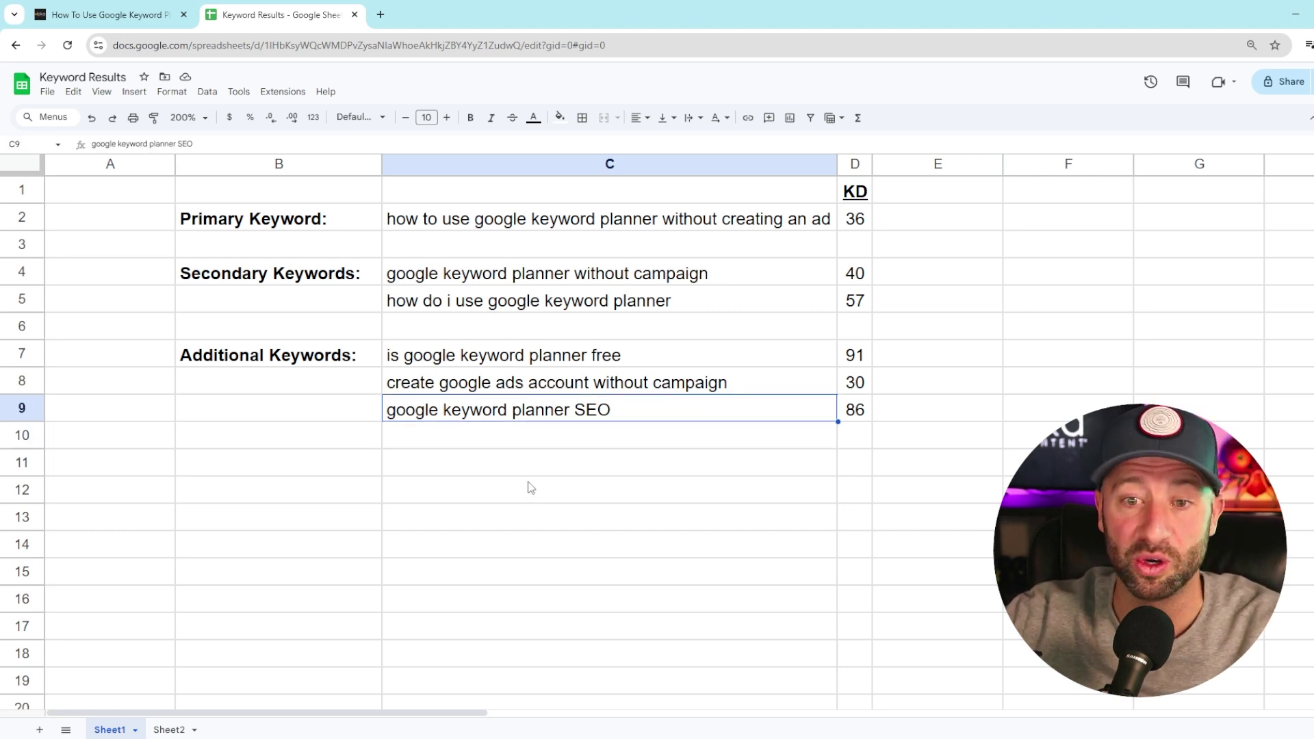
{"action": "left_click", "coordinate": [478, 223]}
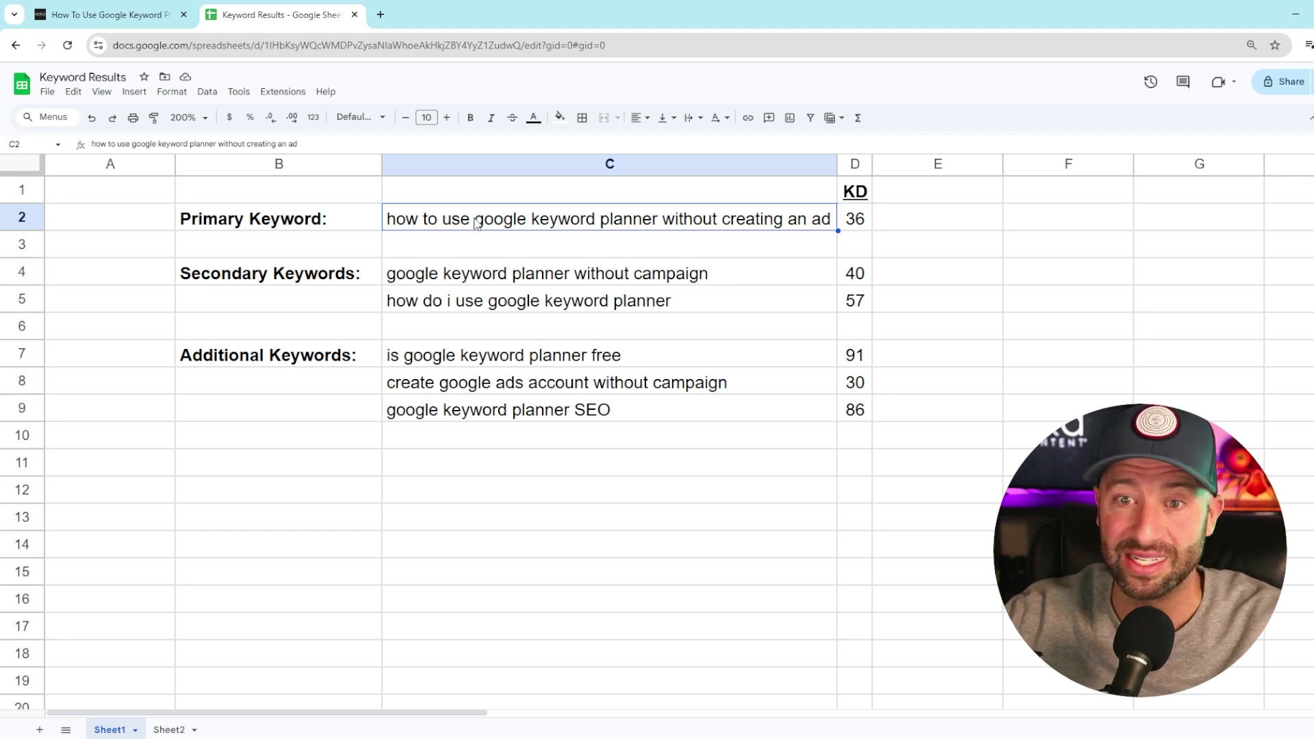
{"action": "left_click", "coordinate": [564, 493]}
Return to the published post and locate the heading "Should You Use Keyword Planner for SEO Research?", highlighting it.
{"action": "left_click", "coordinate": [108, 21]}
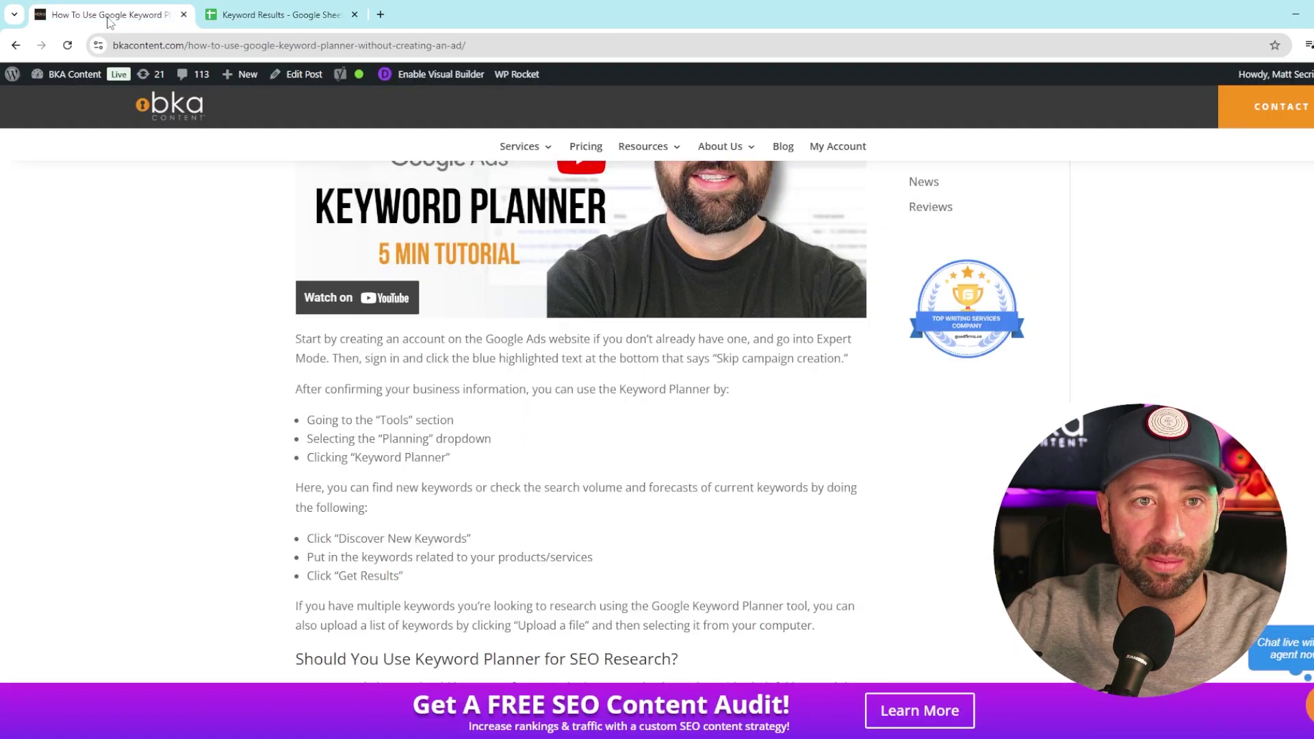
{"action": "scroll", "coordinate": [627, 574], "scroll_direction": "up", "scroll_amount": 5}
{"action": "scroll", "coordinate": [626, 575], "scroll_direction": "up", "scroll_amount": 1}
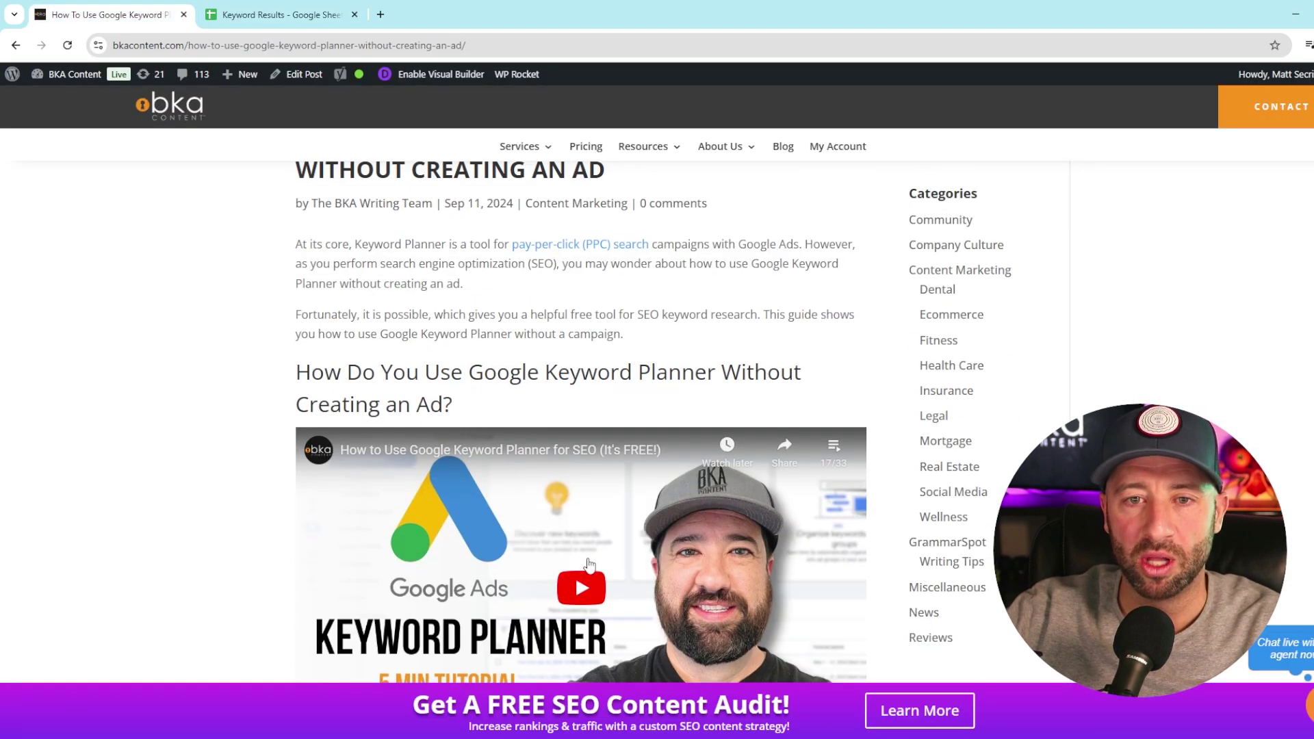
{"action": "triple_click", "coordinate": [503, 411]}
{"action": "left_click", "coordinate": [506, 409]}
{"action": "scroll", "coordinate": [503, 411], "scroll_direction": "down", "scroll_amount": 5}
{"action": "scroll", "coordinate": [498, 410], "scroll_direction": "down", "scroll_amount": 6}
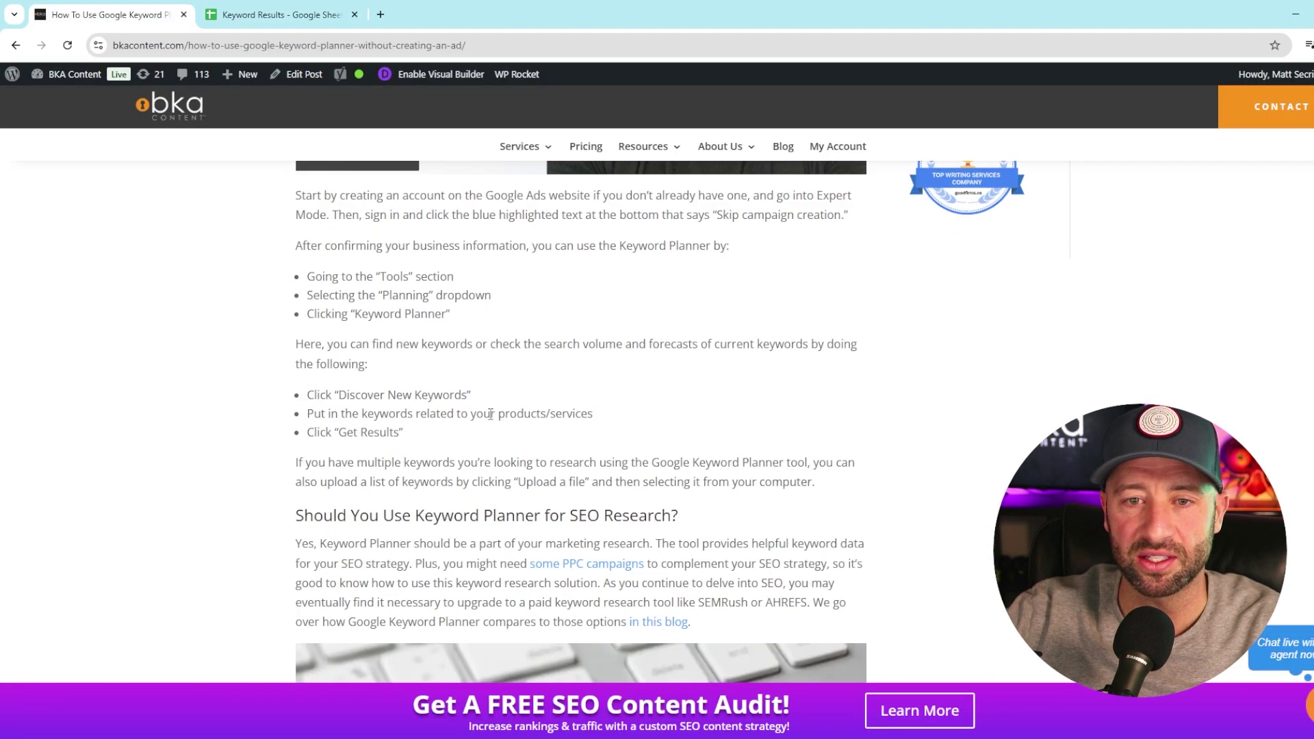
{"action": "triple_click", "coordinate": [332, 302]}
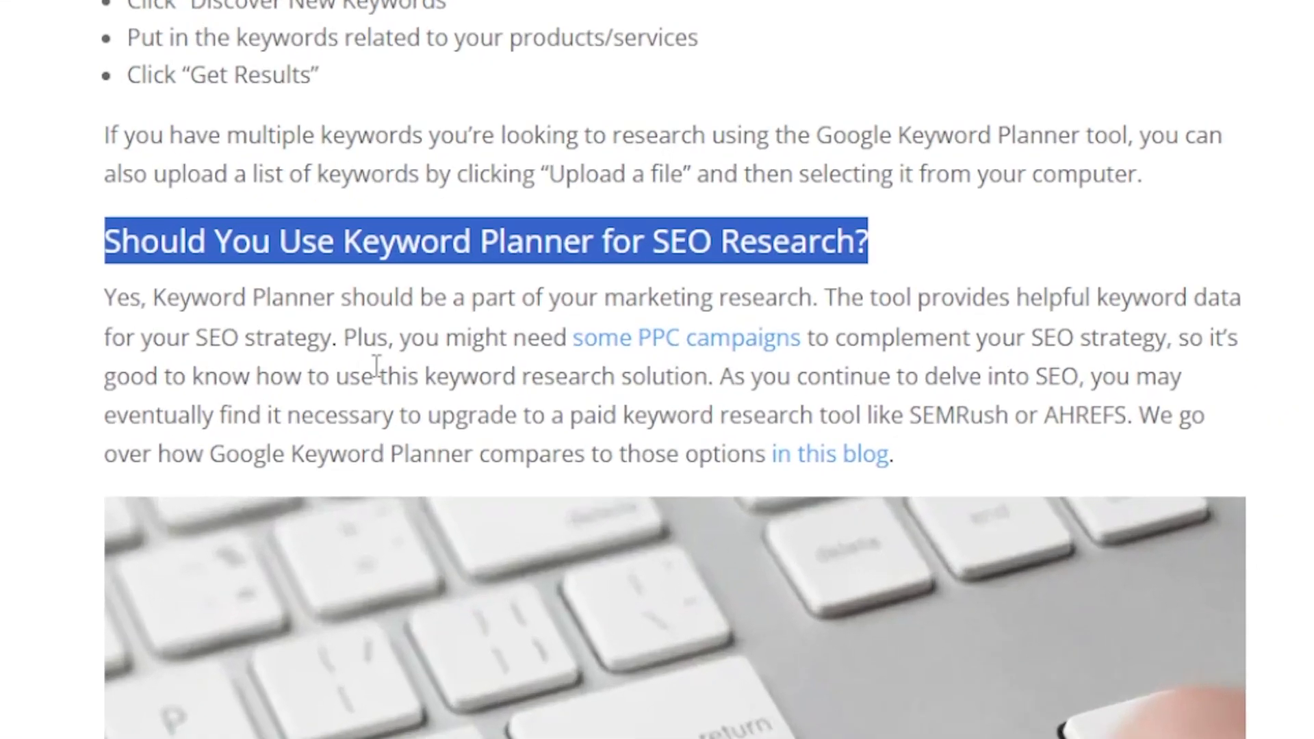
{"action": "left_click", "coordinate": [456, 367]}
Check "google keyword planner SEO" in the sheet against the post's SEO Research section, highlighting its heading and answer paragraph.
{"action": "left_click", "coordinate": [254, 21]}
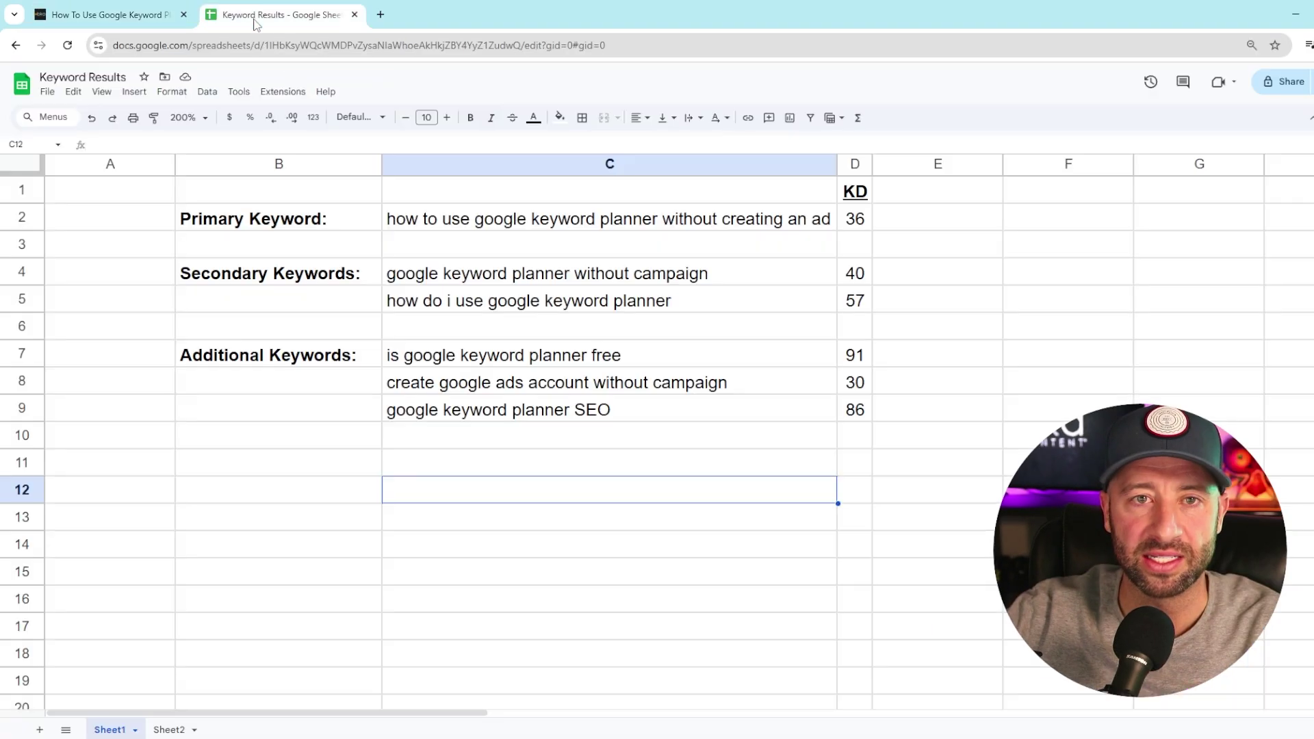
{"action": "left_click", "coordinate": [461, 414]}
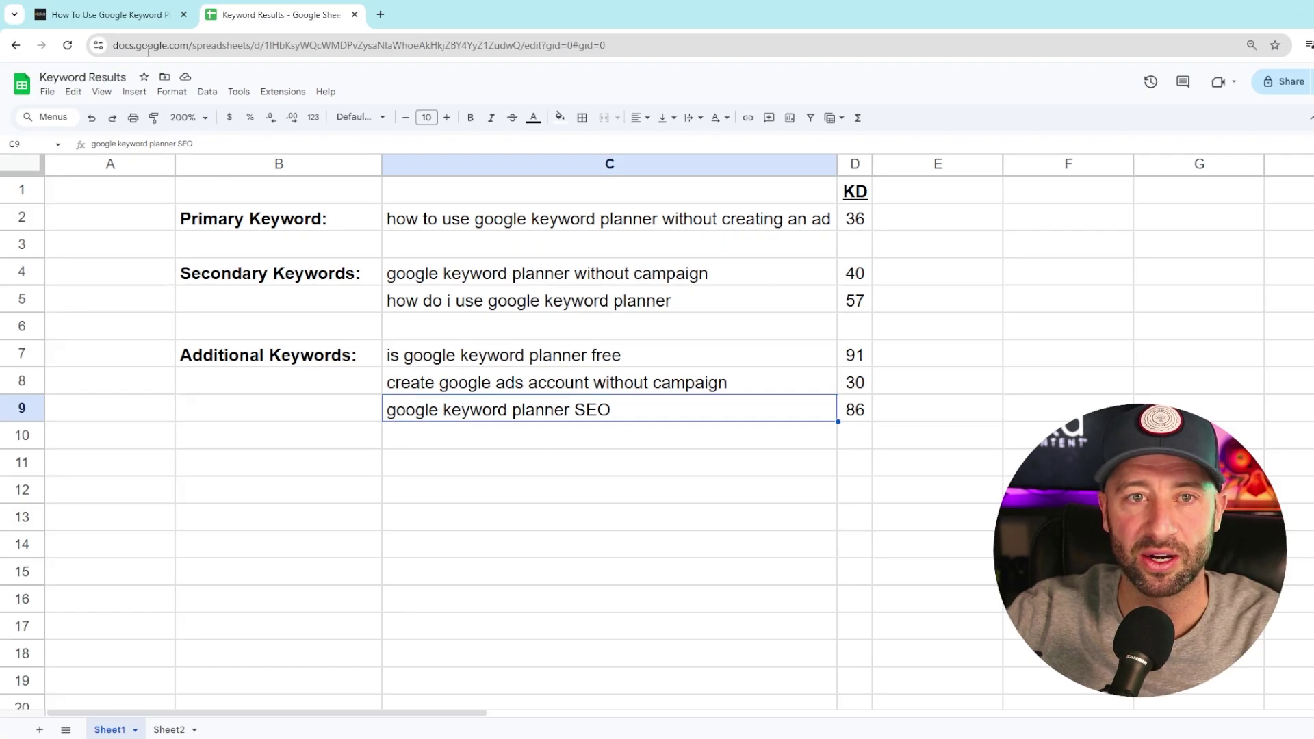
{"action": "left_click", "coordinate": [103, 14]}
{"action": "left_click_drag", "start_coordinate": [440, 329], "coordinate": [442, 345]}
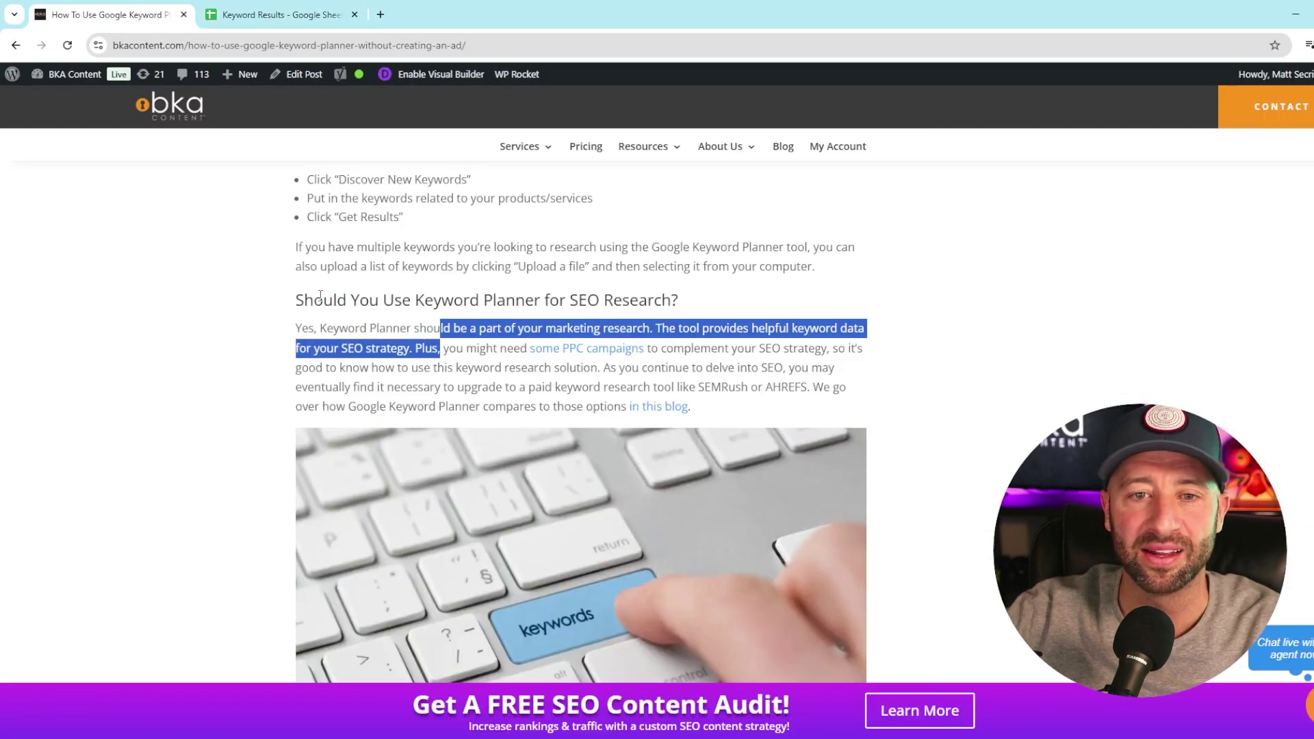
{"action": "left_click_drag", "start_coordinate": [300, 296], "coordinate": [687, 305]}
{"action": "left_click", "coordinate": [582, 342]}
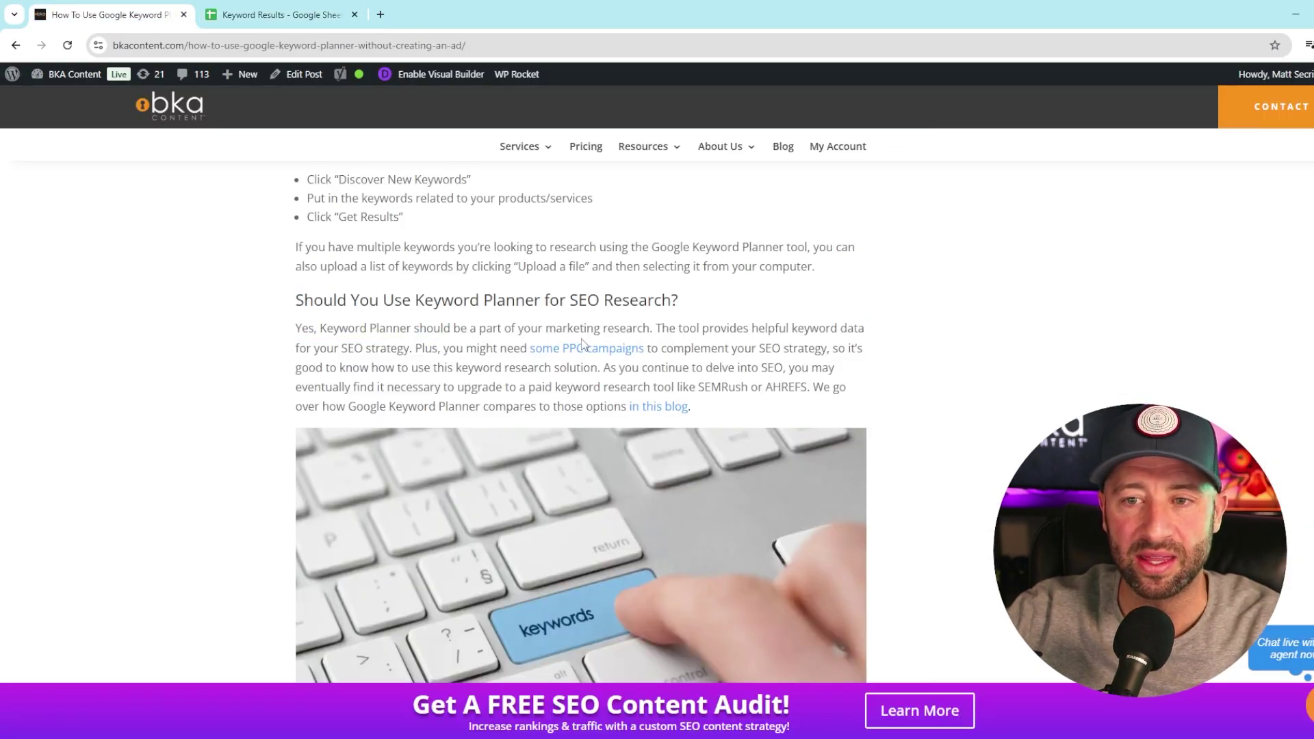
{"action": "scroll", "coordinate": [582, 342], "scroll_direction": "up", "scroll_amount": 1}
{"action": "left_click_drag", "start_coordinate": [298, 372], "coordinate": [770, 481]}
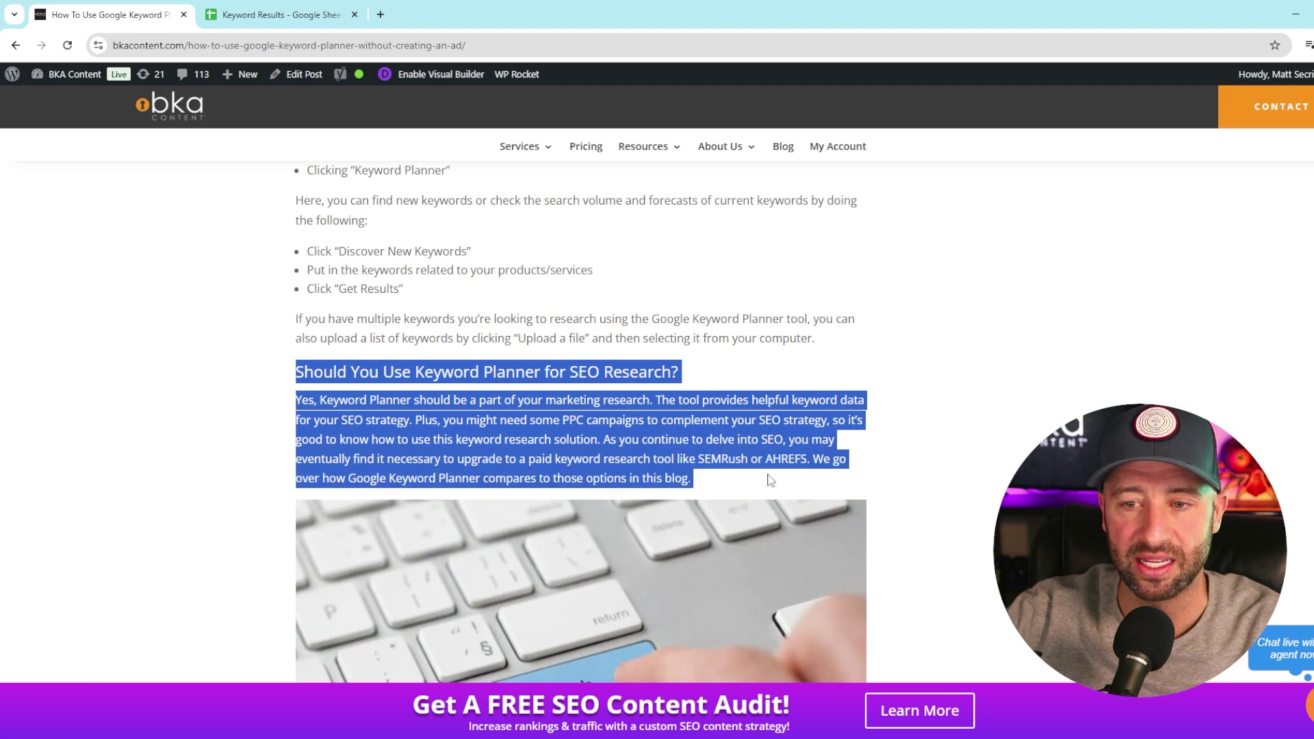
{"action": "left_click", "coordinate": [755, 488]}
Review the post's first section, highlighting the instructions below the video and the heading "How Do You Use Google Keyword Planner Without Creating an Ad?".
{"action": "scroll", "coordinate": [394, 426], "scroll_direction": "up", "scroll_amount": 9}
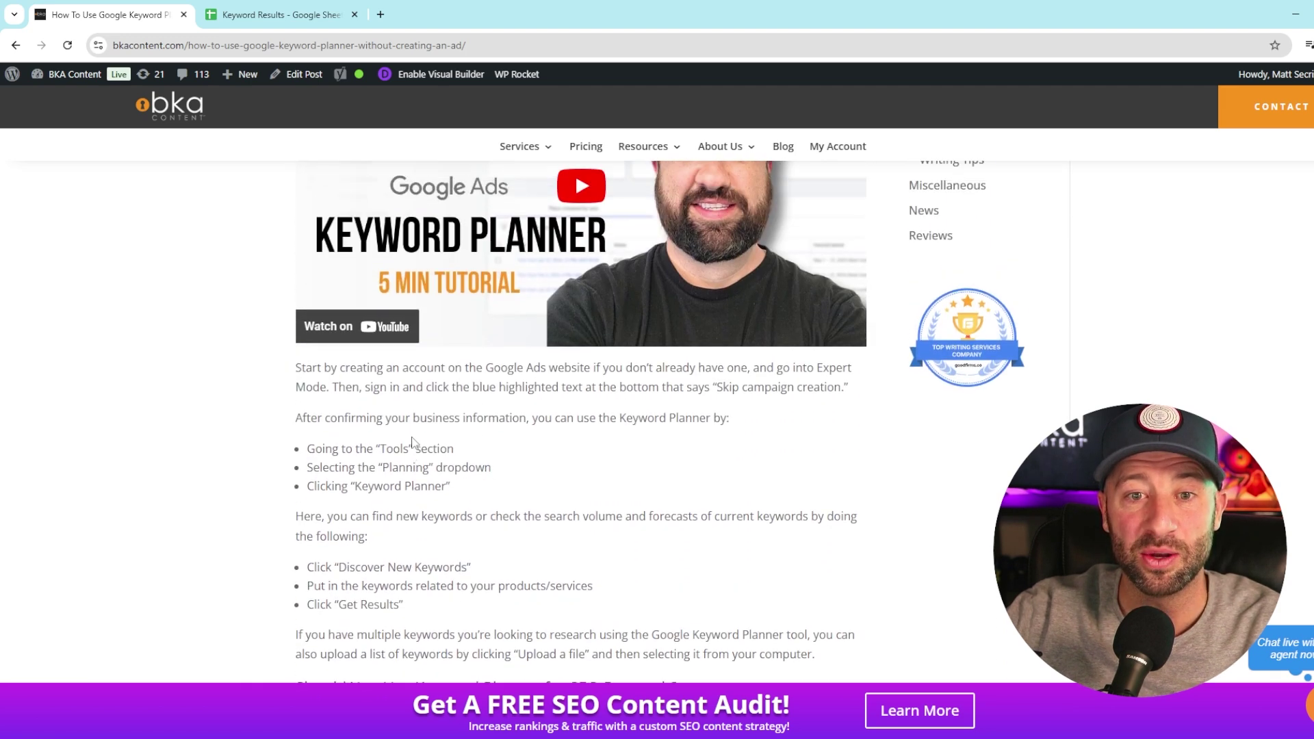
{"action": "scroll", "coordinate": [286, 360], "scroll_direction": "down", "scroll_amount": 4}
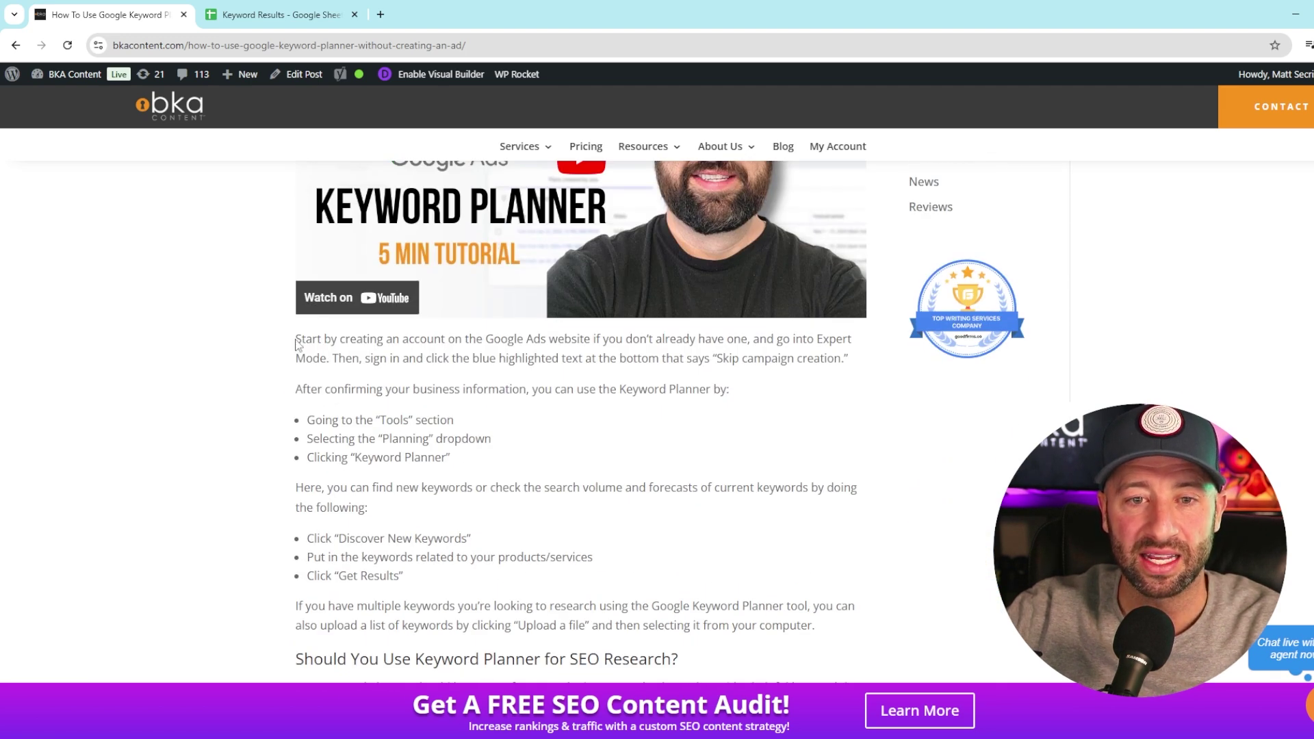
{"action": "left_click_drag", "start_coordinate": [295, 340], "coordinate": [856, 643]}
{"action": "left_click", "coordinate": [840, 636]}
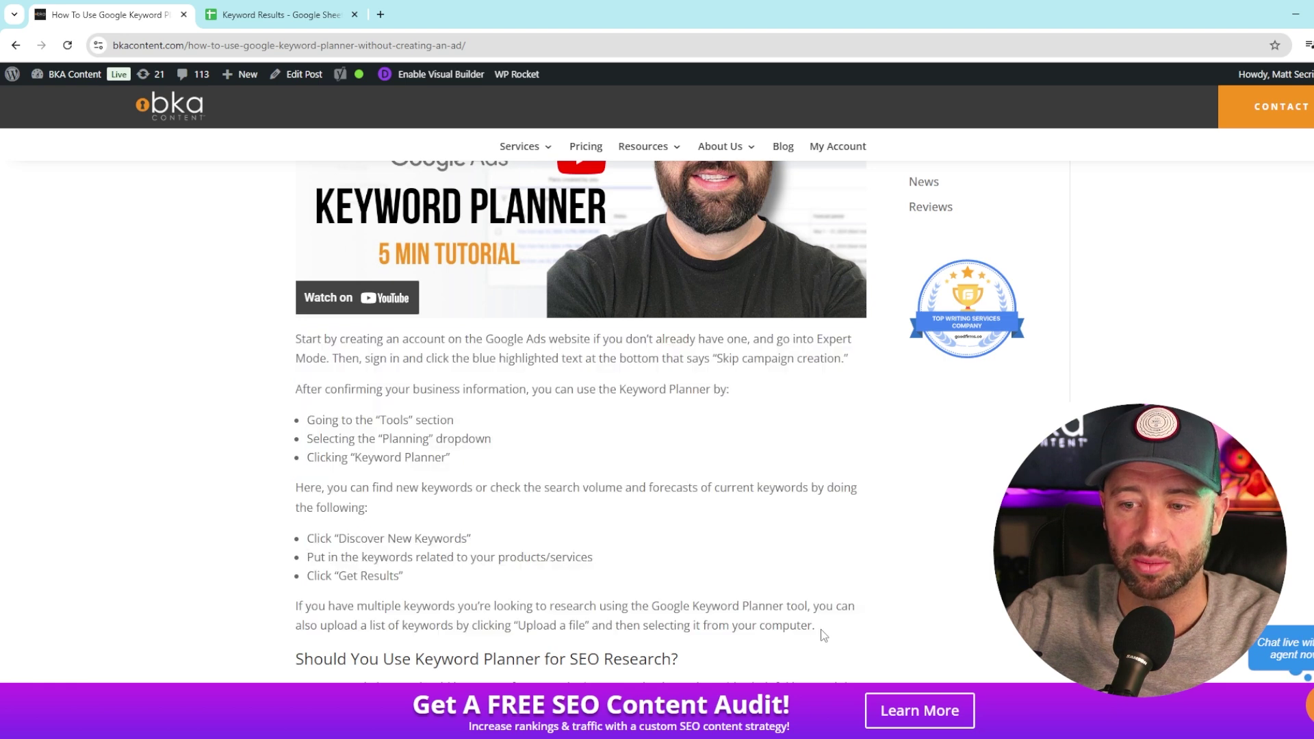
{"action": "scroll", "coordinate": [453, 558], "scroll_direction": "up", "scroll_amount": 3}
{"action": "scroll", "coordinate": [453, 557], "scroll_direction": "up", "scroll_amount": 3}
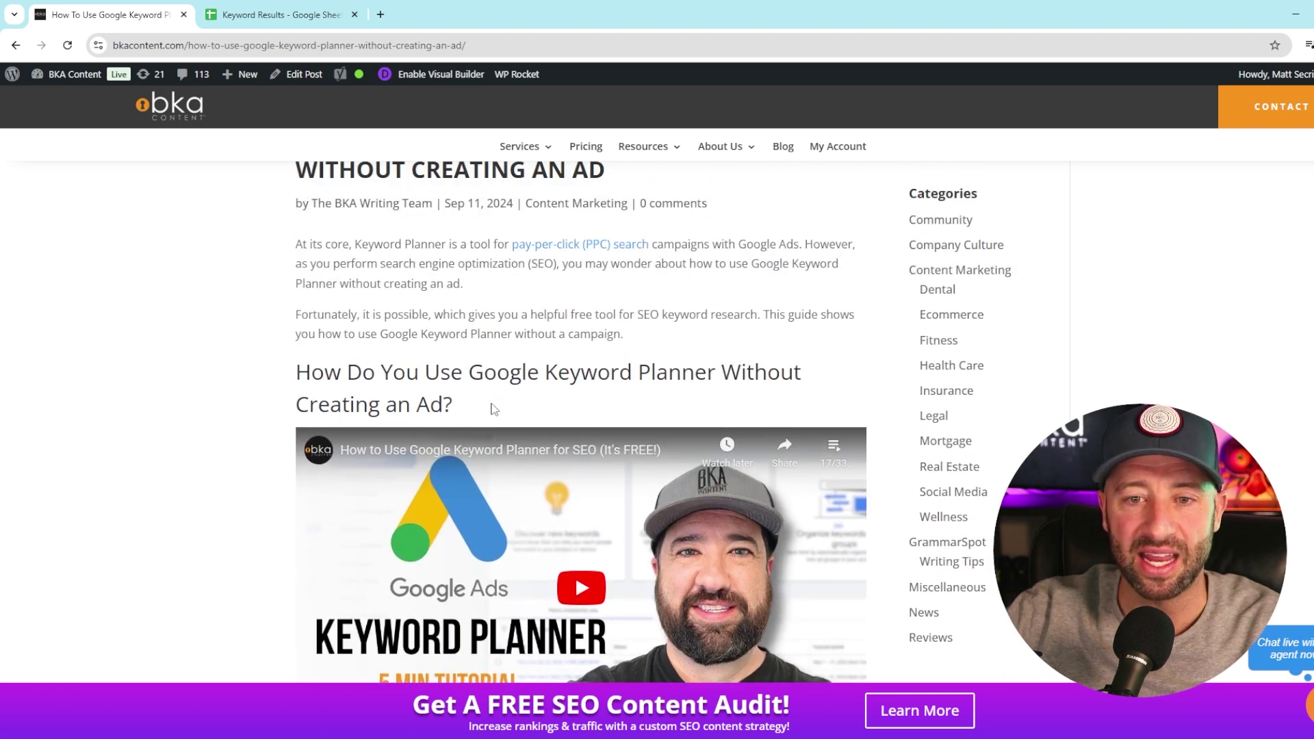
{"action": "left_click_drag", "start_coordinate": [496, 409], "coordinate": [293, 377]}
{"action": "left_click", "coordinate": [371, 378]}
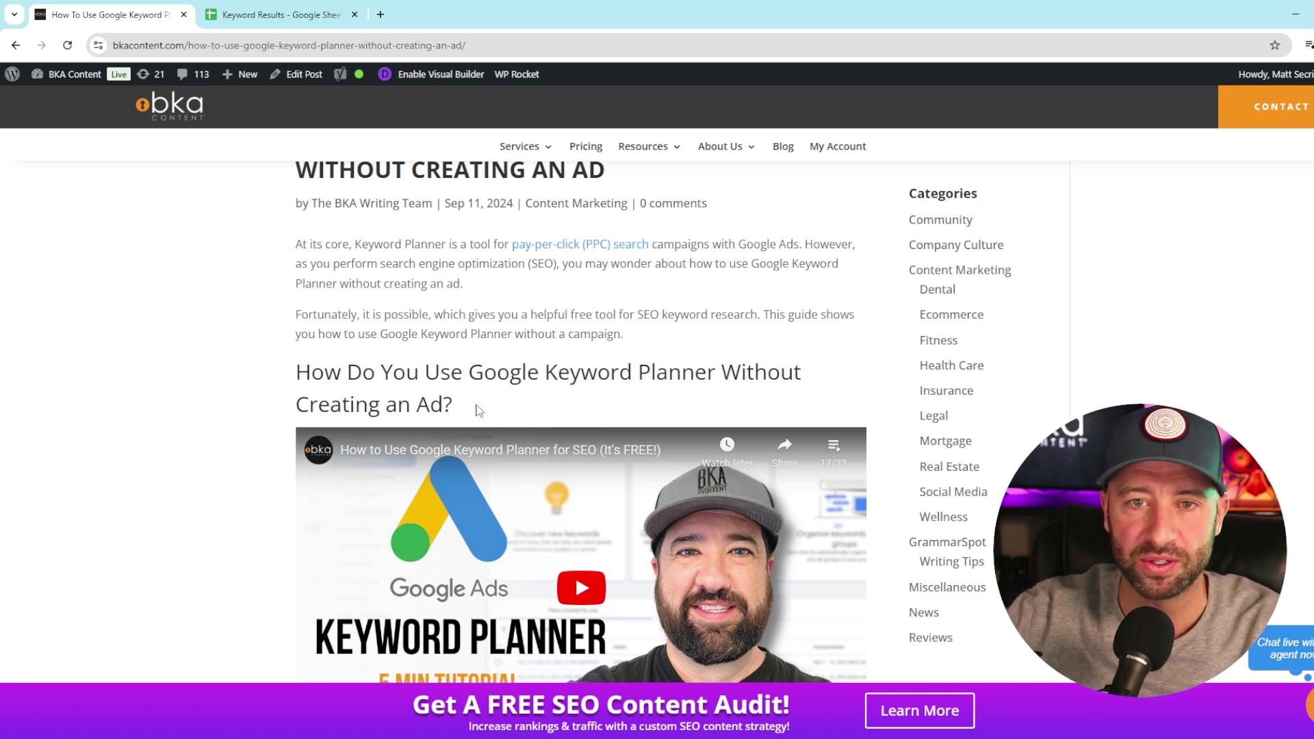
Compare the post's title and introduction with the first section heading, highlighting the full heading.
{"action": "scroll", "coordinate": [438, 399], "scroll_direction": "up", "scroll_amount": 2}
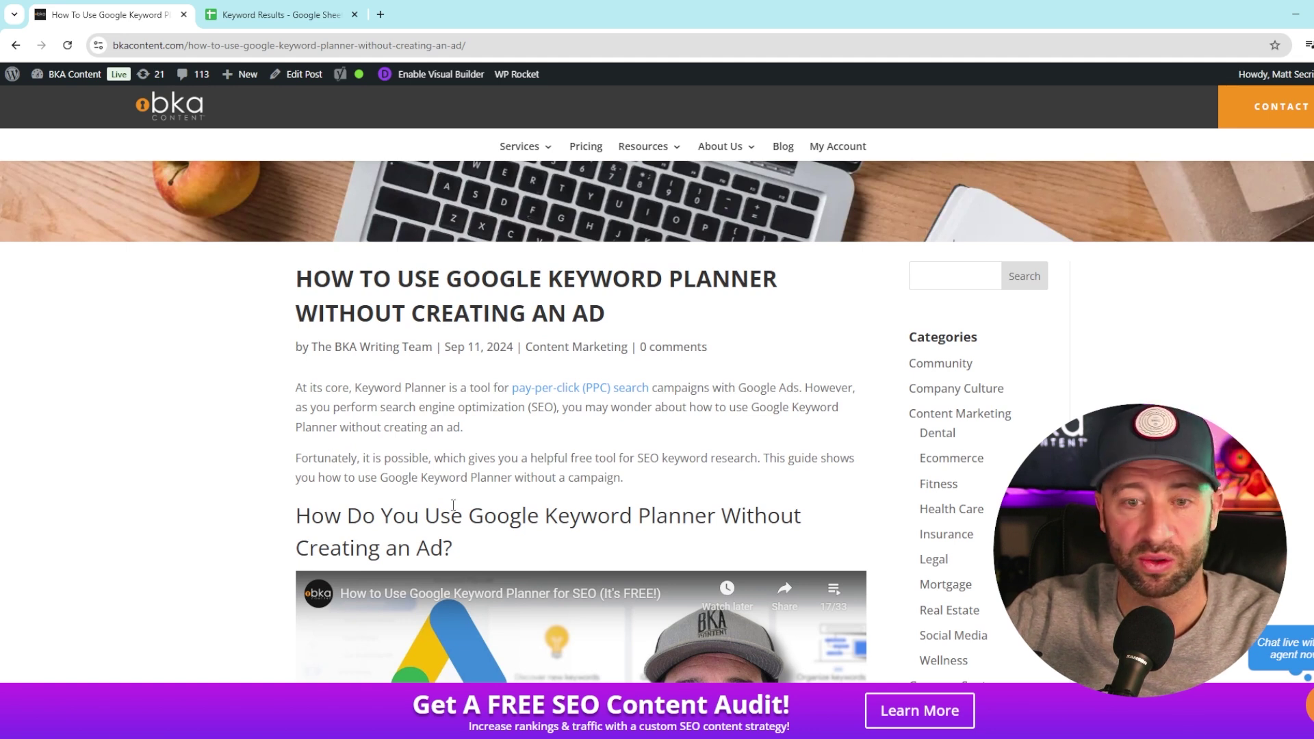
{"action": "scroll", "coordinate": [407, 515], "scroll_direction": "down", "scroll_amount": 2}
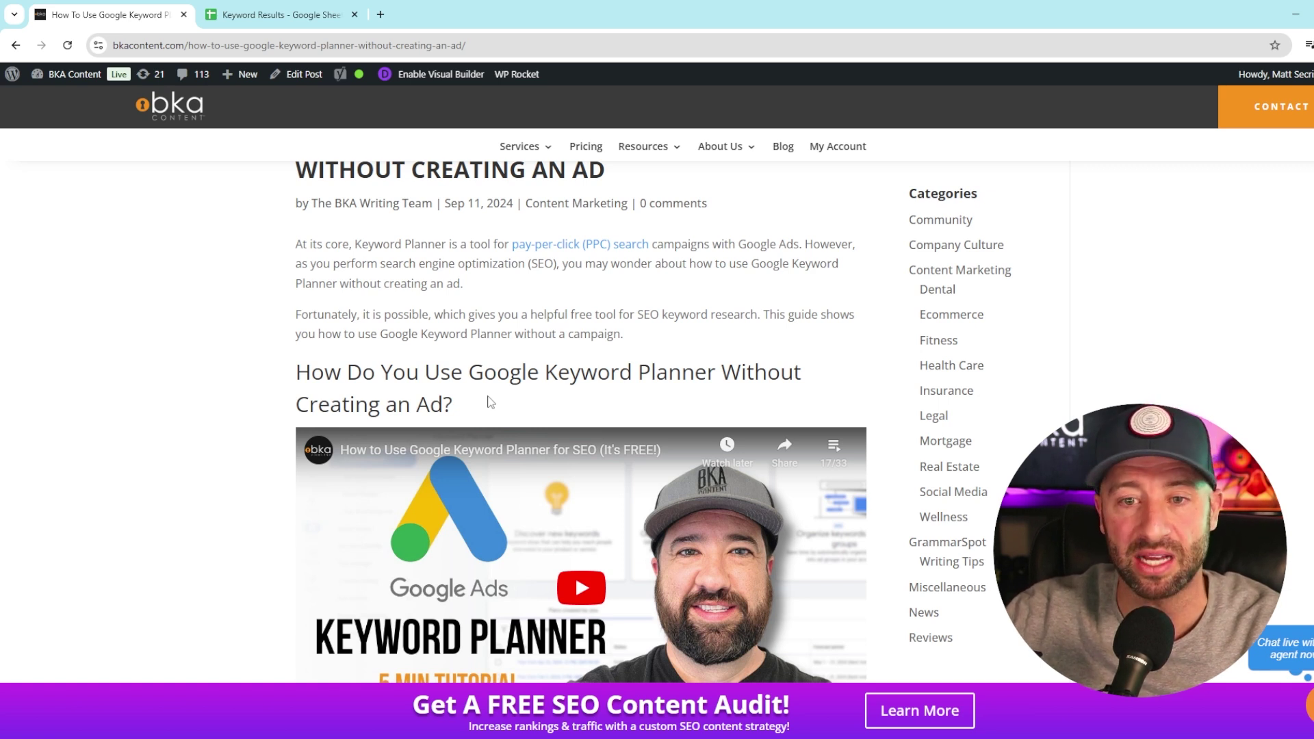
{"action": "left_click_drag", "start_coordinate": [385, 373], "coordinate": [467, 402]}
{"action": "left_click", "coordinate": [301, 373]}
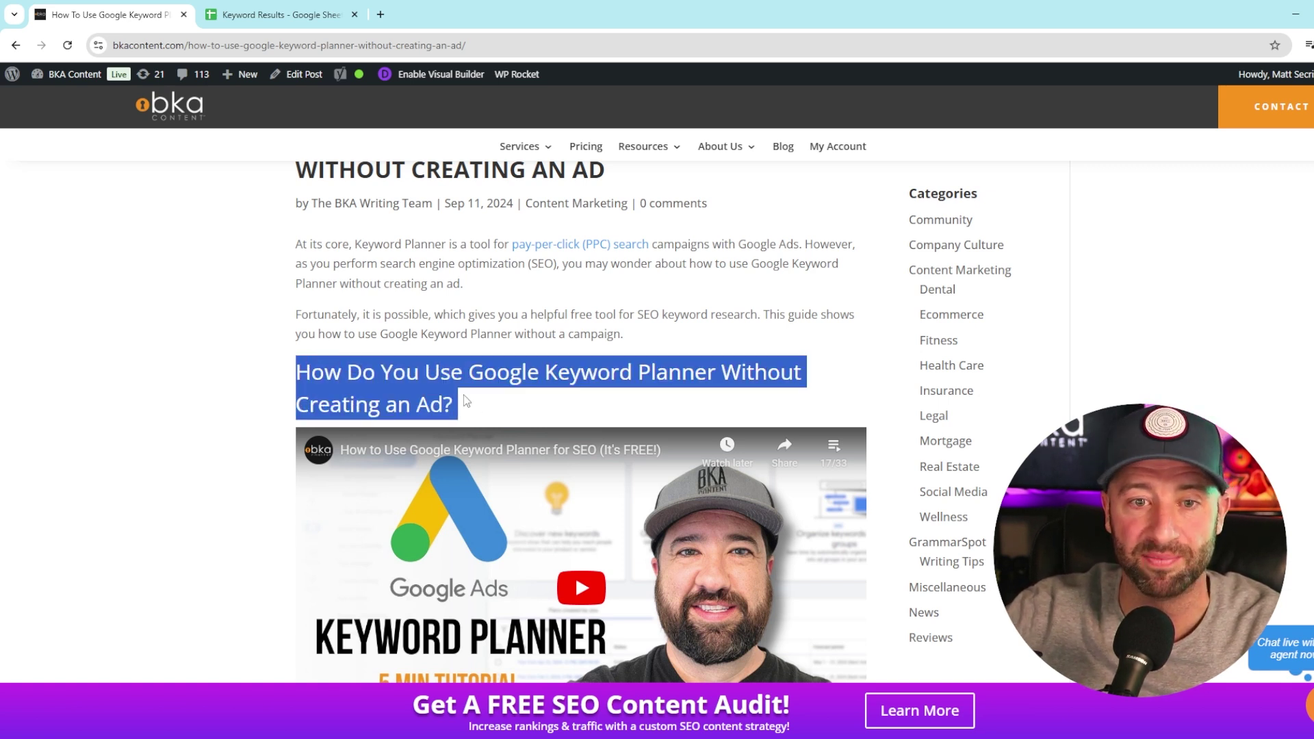
{"action": "left_click", "coordinate": [484, 402]}
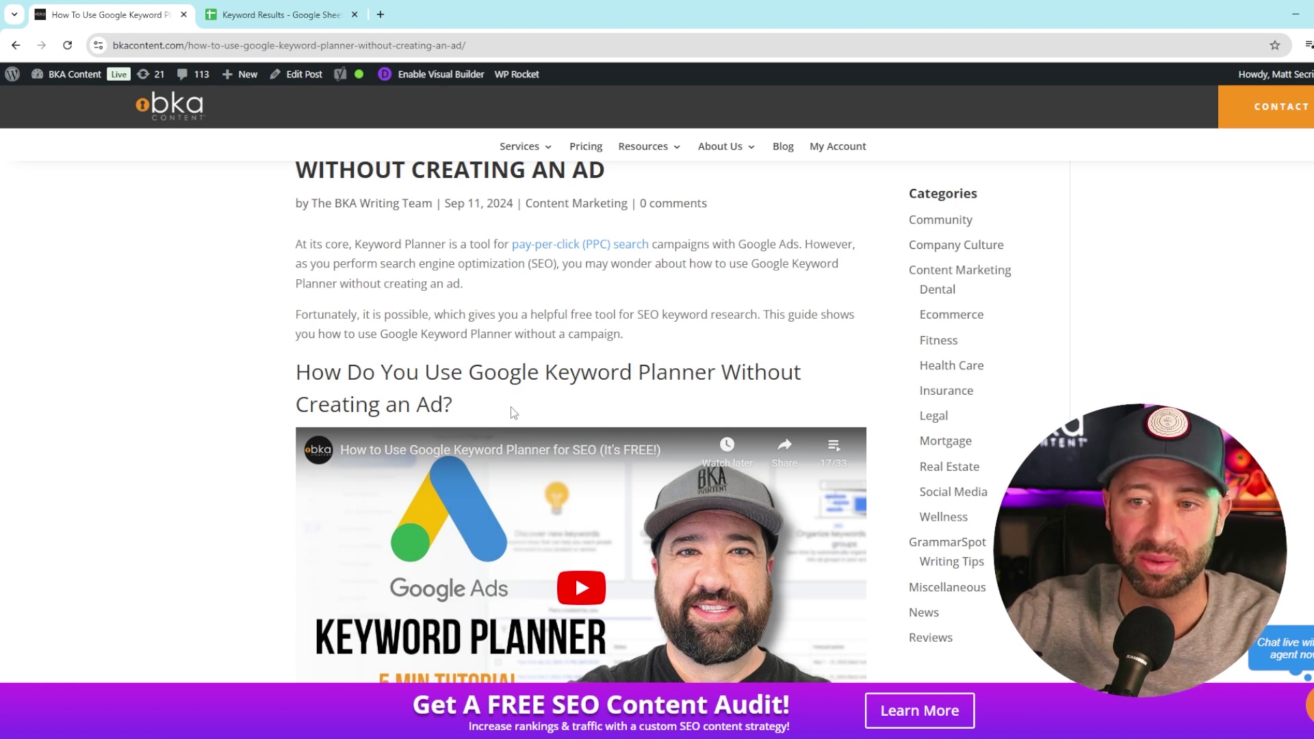
Examine how the post's body text answers its headings, highlighting the instructions below the video and rereading from the title downward.
{"action": "scroll", "coordinate": [376, 397], "scroll_direction": "down", "scroll_amount": 3}
{"action": "scroll", "coordinate": [377, 397], "scroll_direction": "down", "scroll_amount": 3}
{"action": "left_click_drag", "start_coordinate": [296, 346], "coordinate": [753, 626]}
{"action": "left_click", "coordinate": [633, 413]}
{"action": "scroll", "coordinate": [633, 412], "scroll_direction": "down", "scroll_amount": 2}
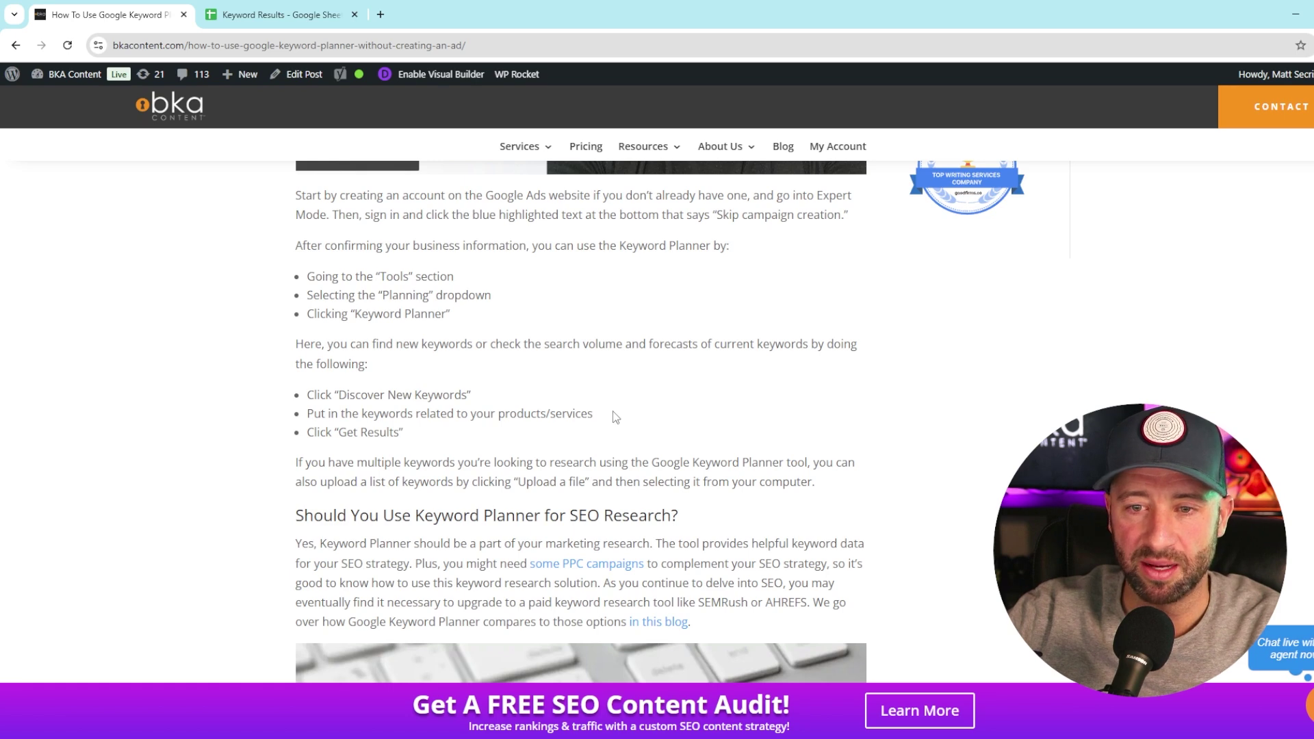
{"action": "scroll", "coordinate": [589, 410], "scroll_direction": "up", "scroll_amount": 9}
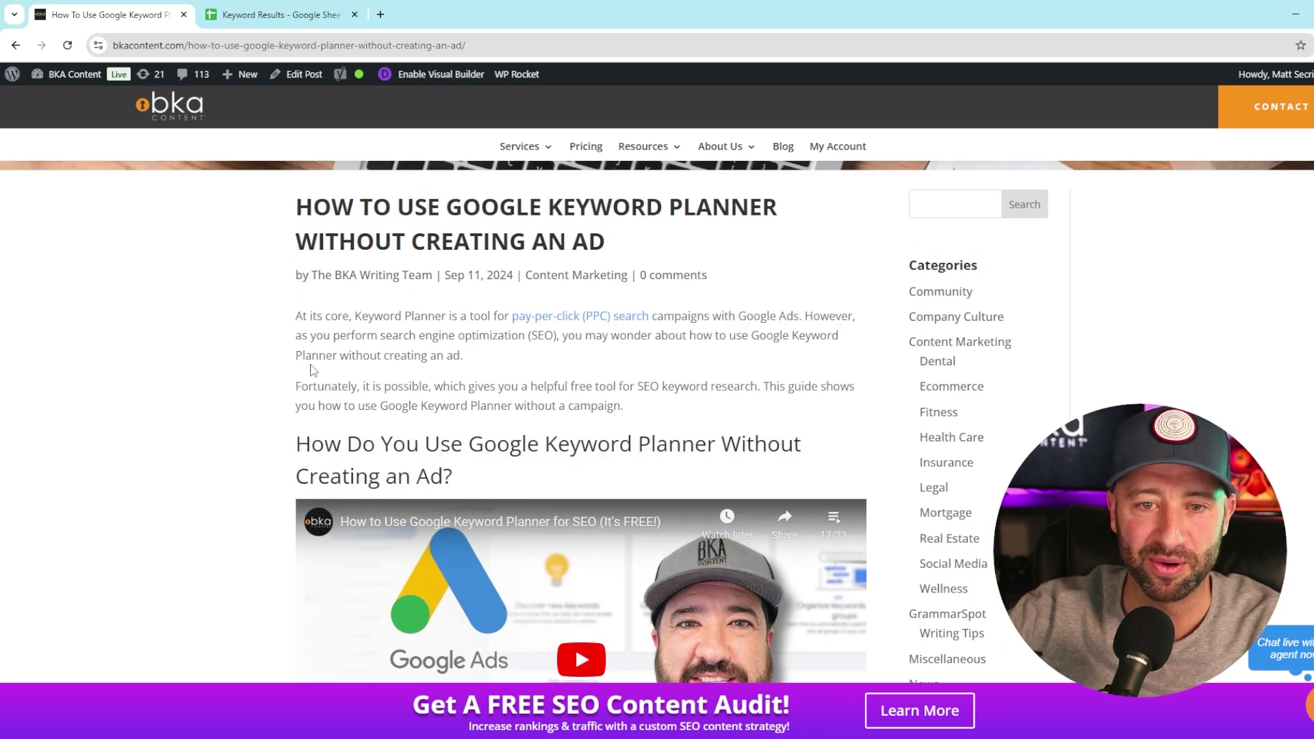
{"action": "scroll", "coordinate": [411, 479], "scroll_direction": "down", "scroll_amount": 5}
{"action": "scroll", "coordinate": [520, 513], "scroll_direction": "down", "scroll_amount": 2}
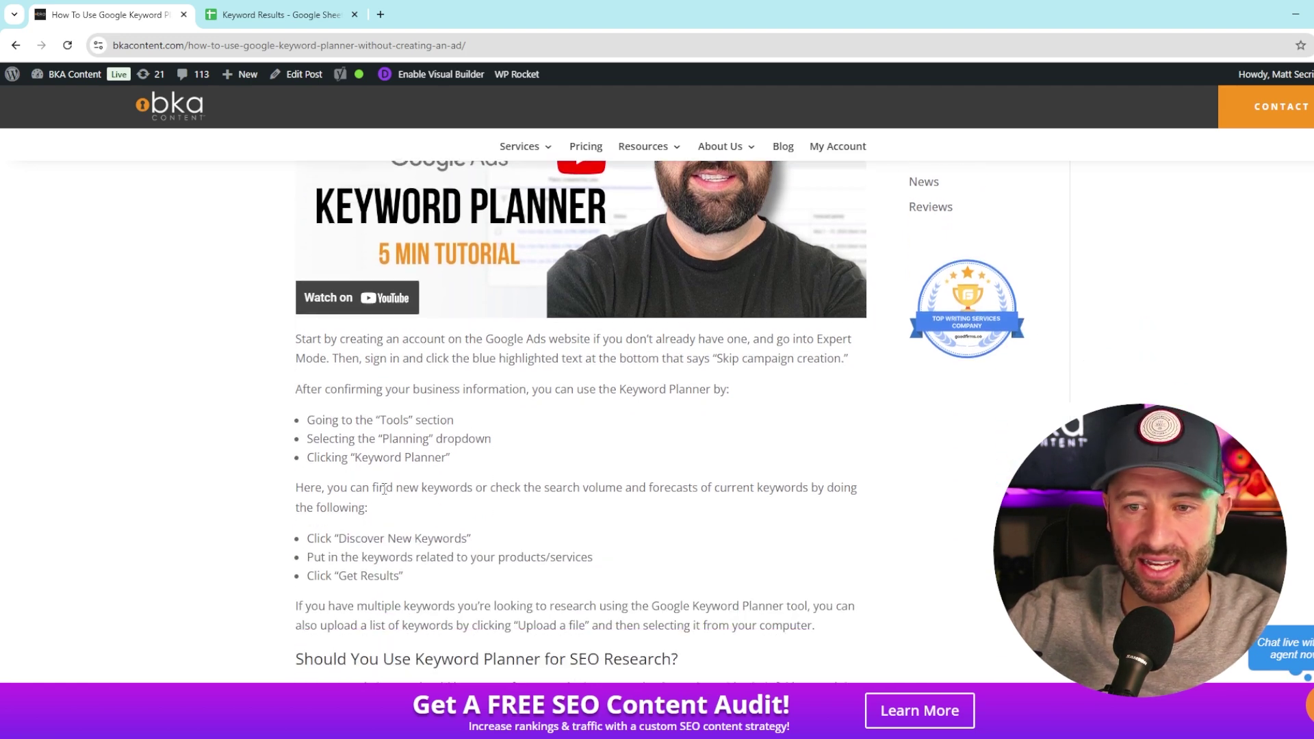
{"action": "scroll", "coordinate": [438, 445], "scroll_direction": "down", "scroll_amount": 5}
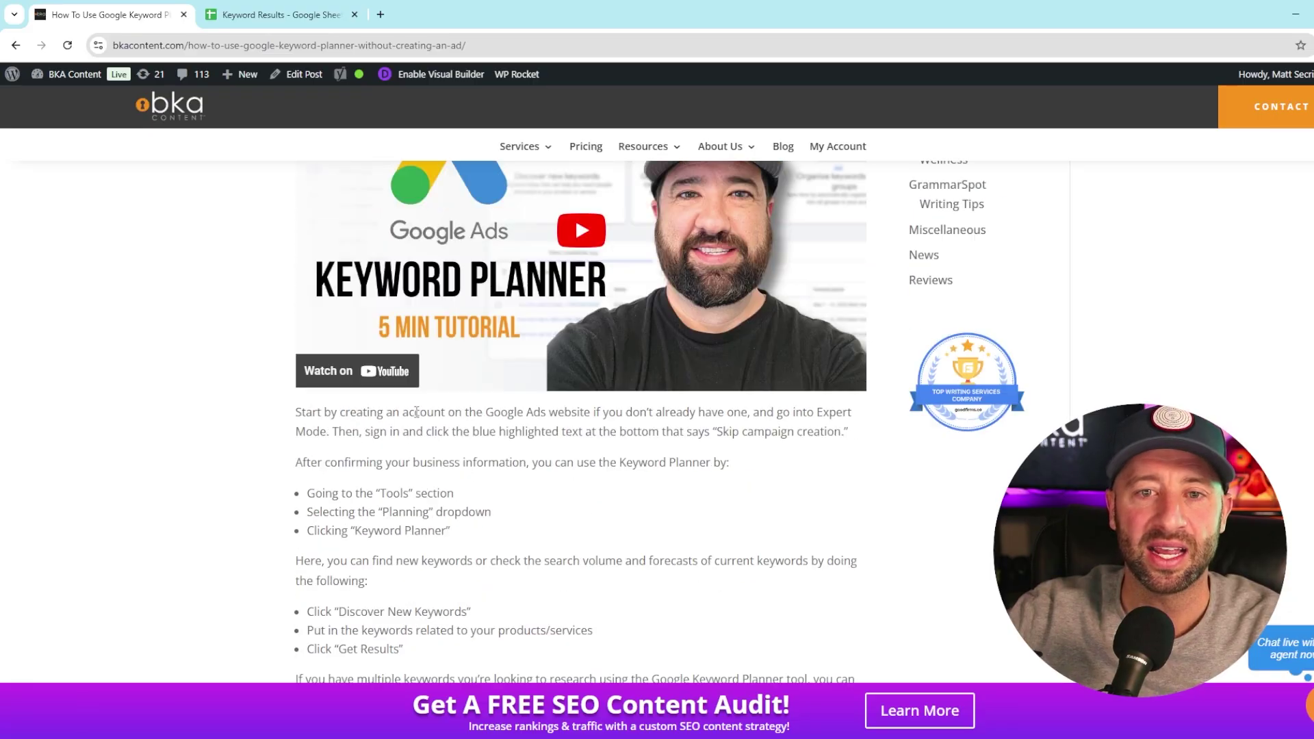
{"action": "scroll", "coordinate": [409, 485], "scroll_direction": "up", "scroll_amount": 5}
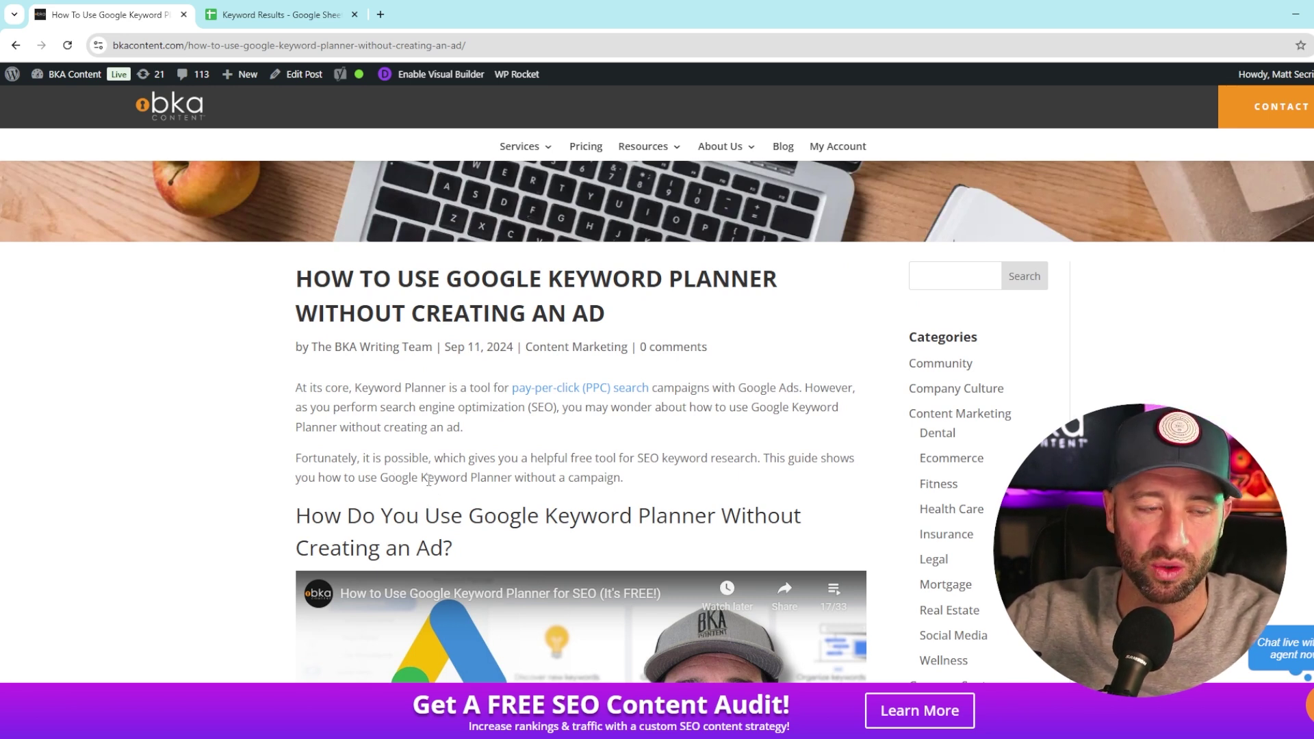
Search the post for "how to use google keyword planner without creating an ad" and scan its sections for exact matches.
{"action": "key", "text": "ctrl+f"}
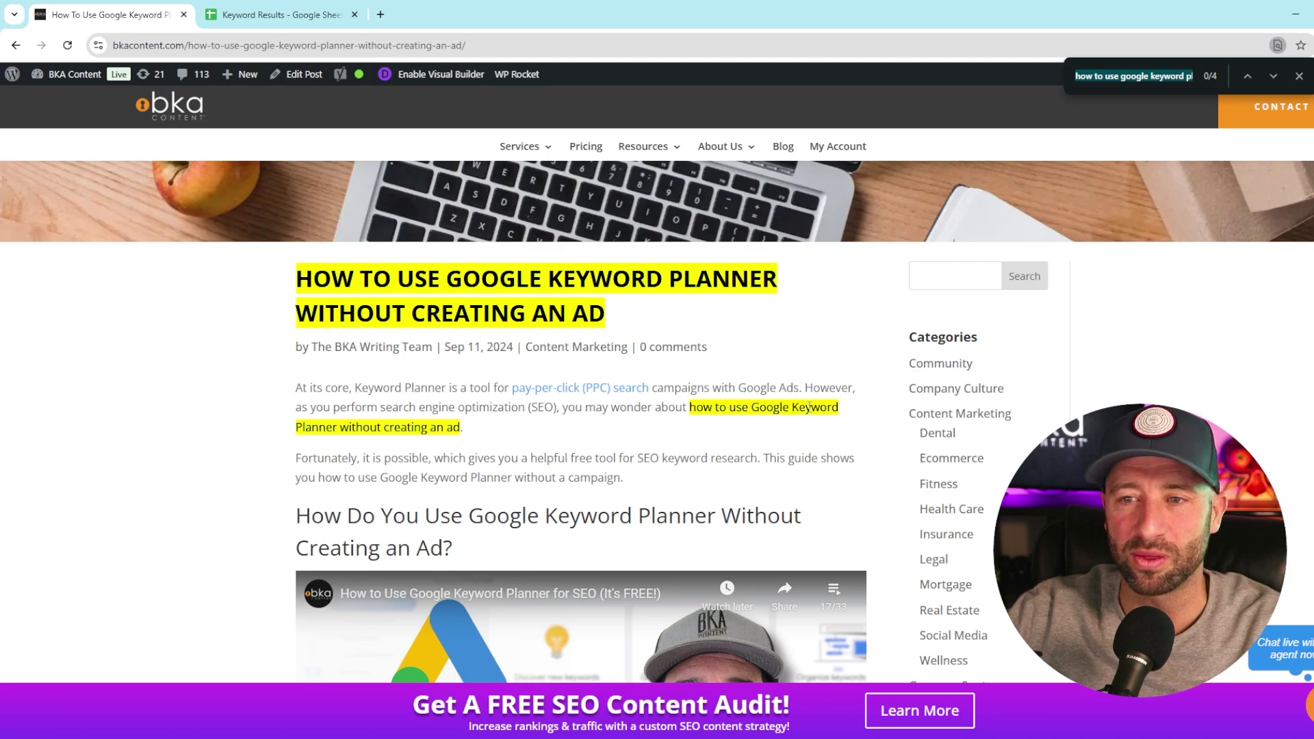
{"action": "scroll", "coordinate": [517, 488], "scroll_direction": "down", "scroll_amount": 20}
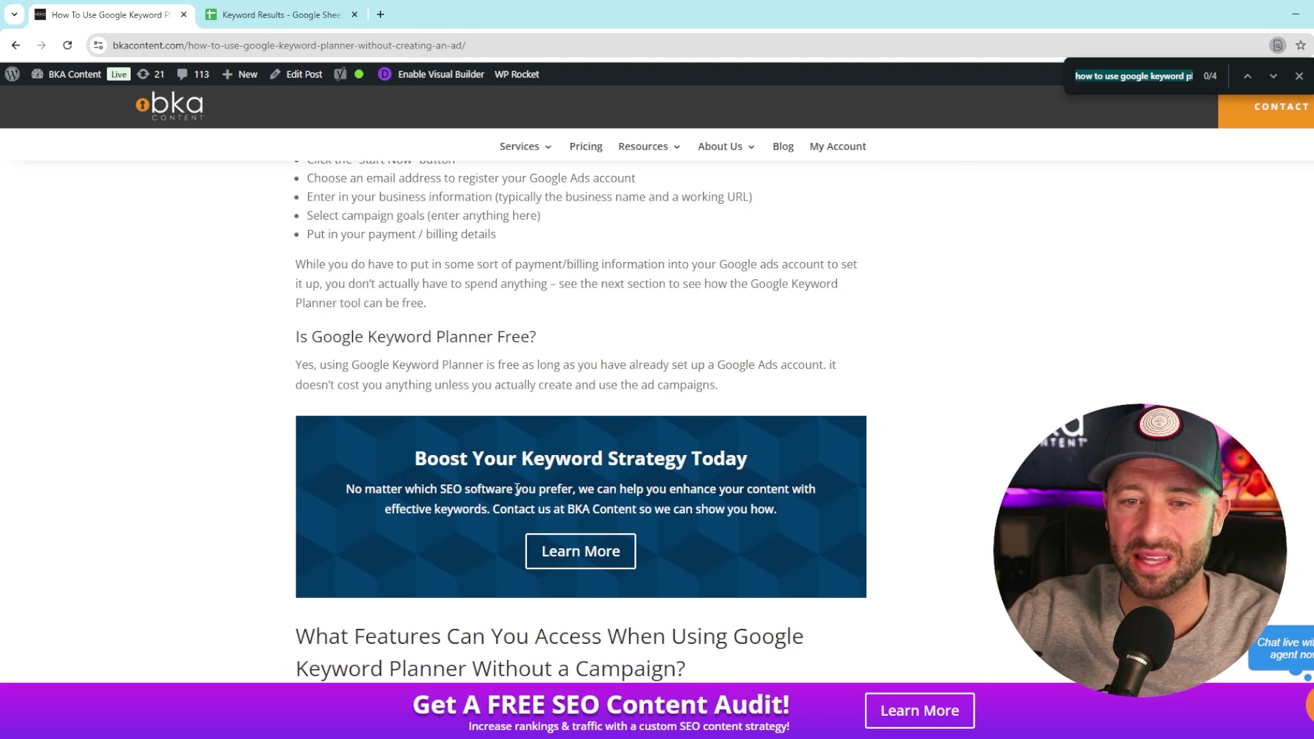
{"action": "scroll", "coordinate": [516, 488], "scroll_direction": "down", "scroll_amount": 7}
{"action": "scroll", "coordinate": [479, 496], "scroll_direction": "up", "scroll_amount": 11}
{"action": "scroll", "coordinate": [521, 522], "scroll_direction": "down", "scroll_amount": 20}
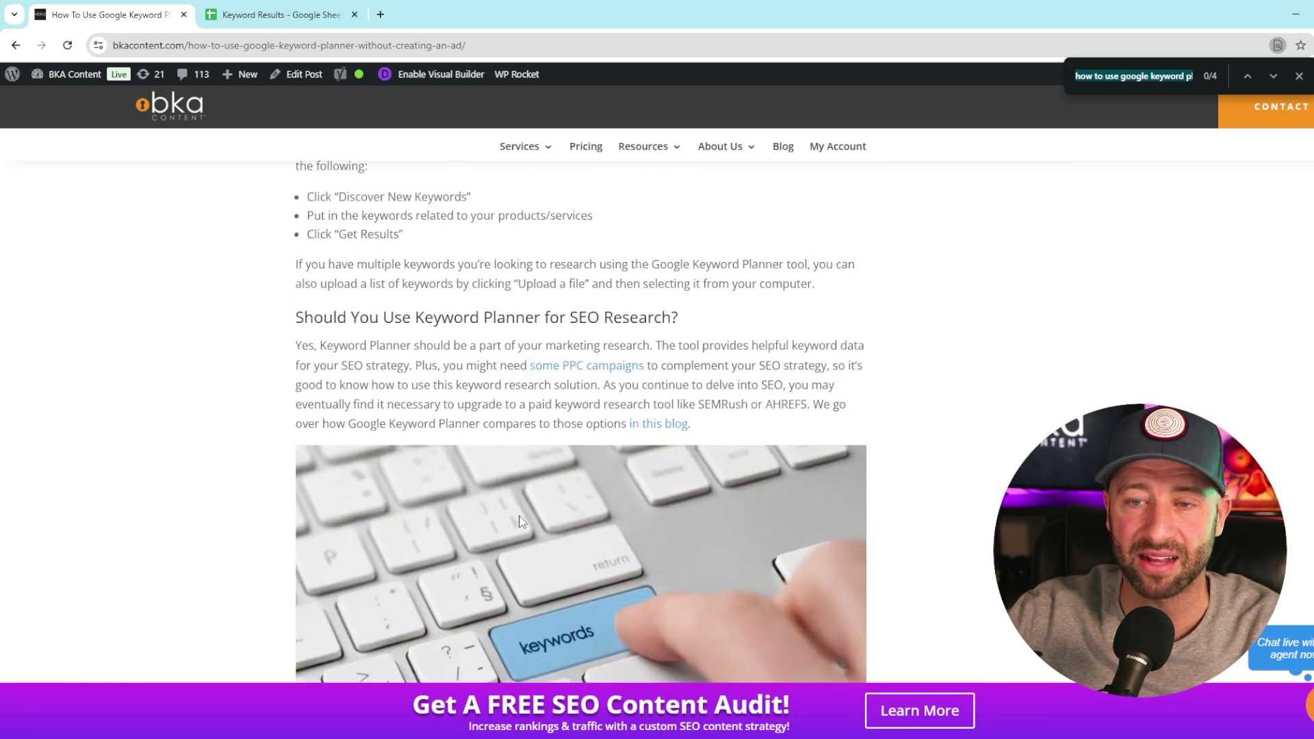
{"action": "scroll", "coordinate": [520, 522], "scroll_direction": "up", "scroll_amount": 20}
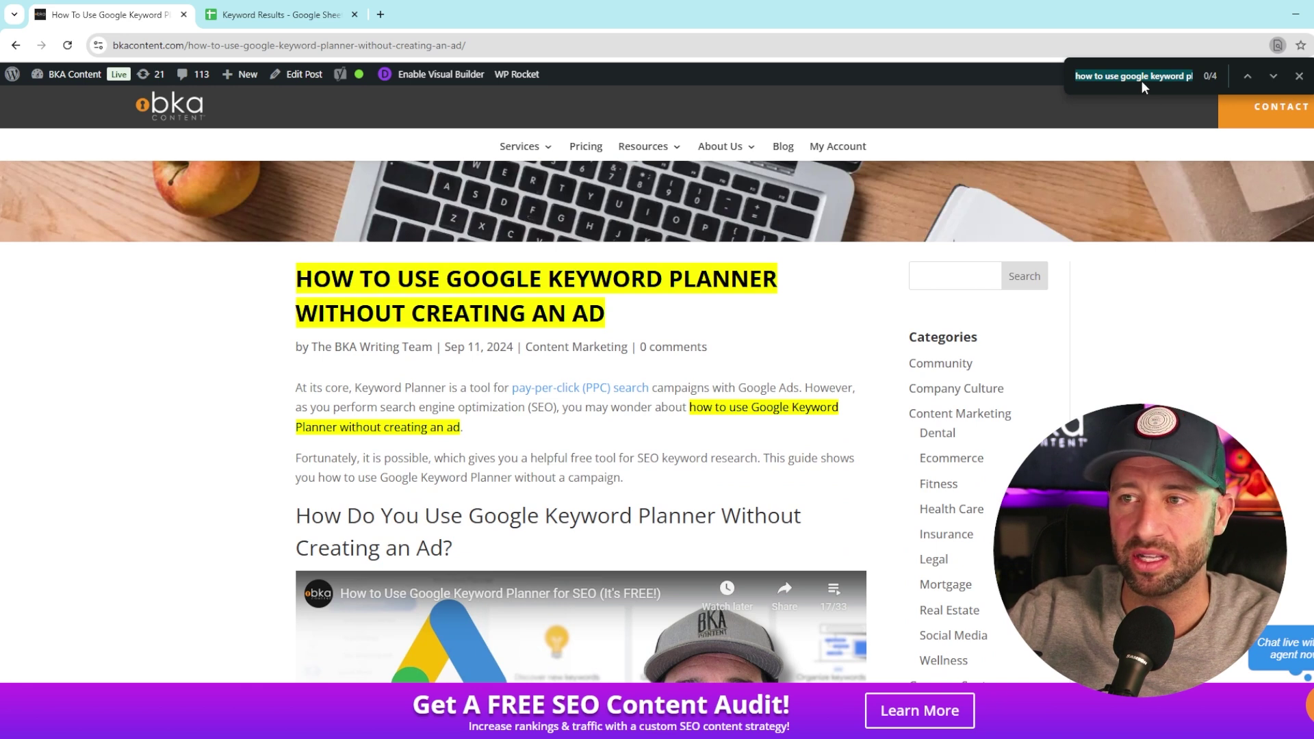
Search the post for "google keyword planner" and check its use in the title, introduction and first section heading.
{"action": "type", "text": "googl"}
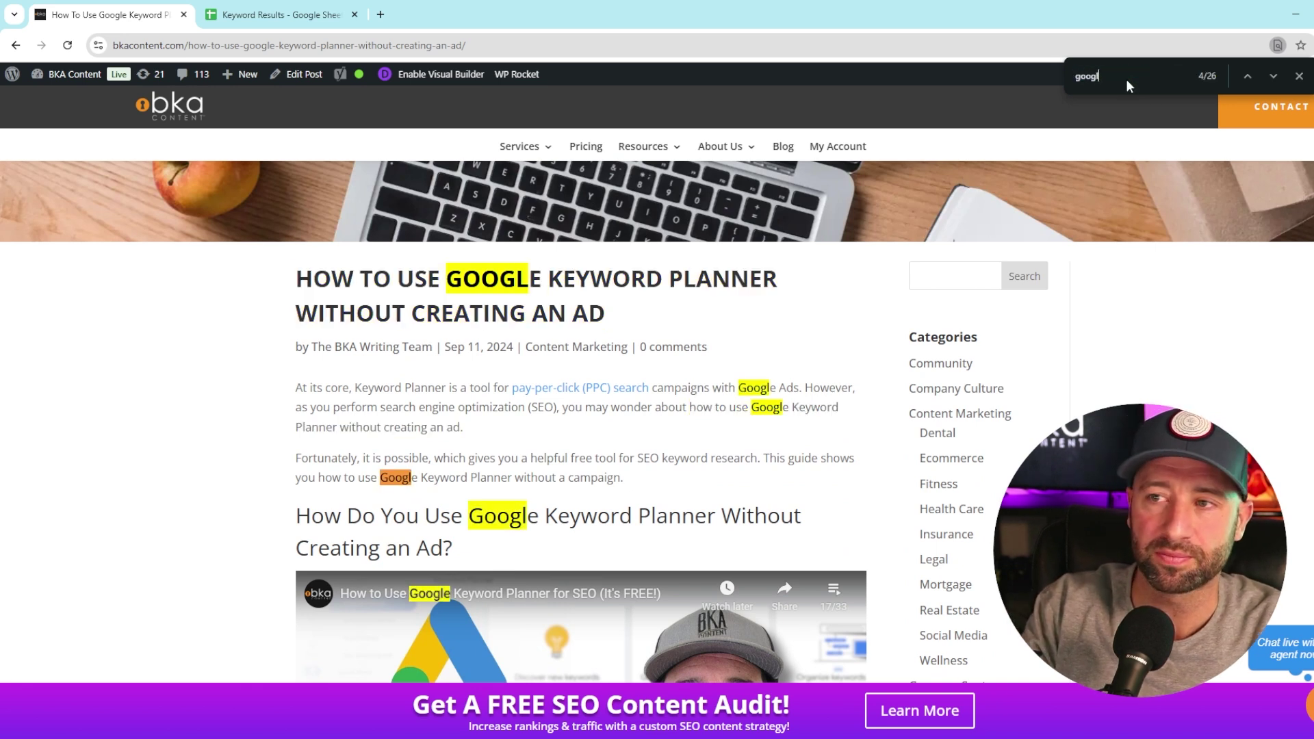
{"action": "type", "text": "e keyword planner"}
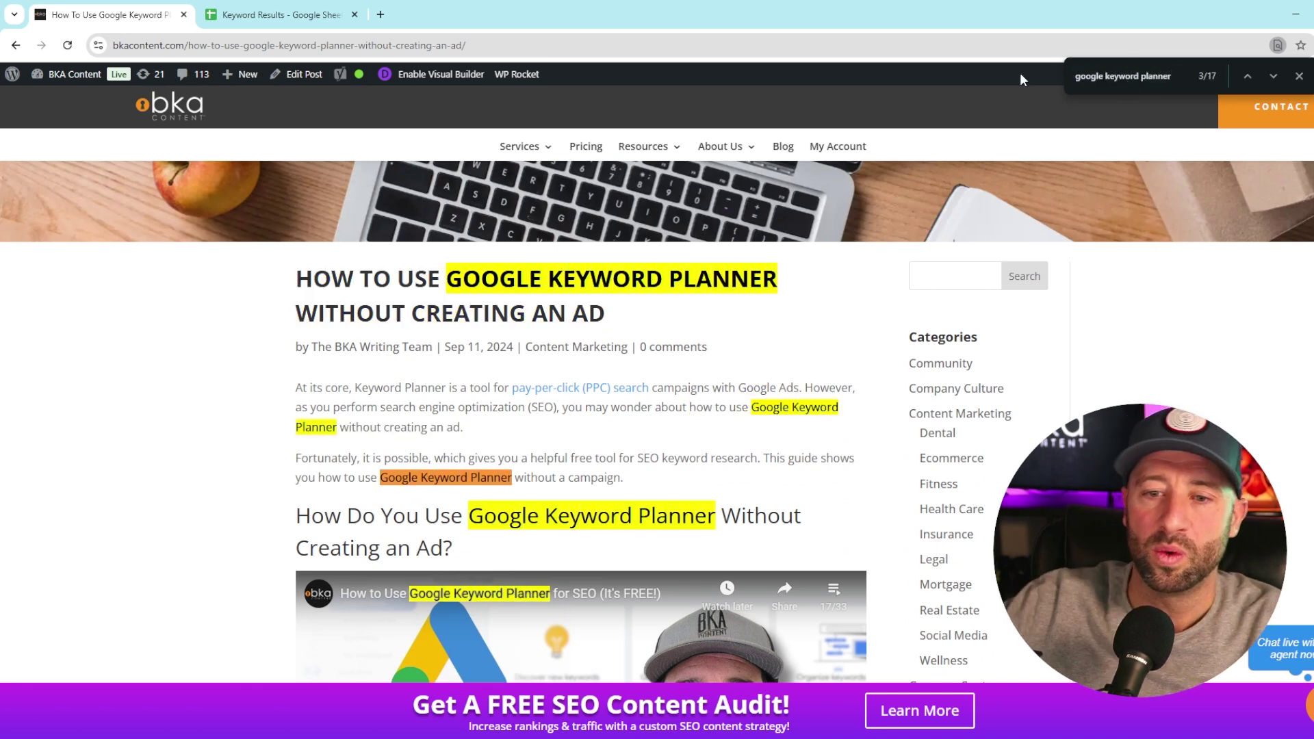
{"action": "scroll", "coordinate": [339, 503], "scroll_direction": "down", "scroll_amount": 2}
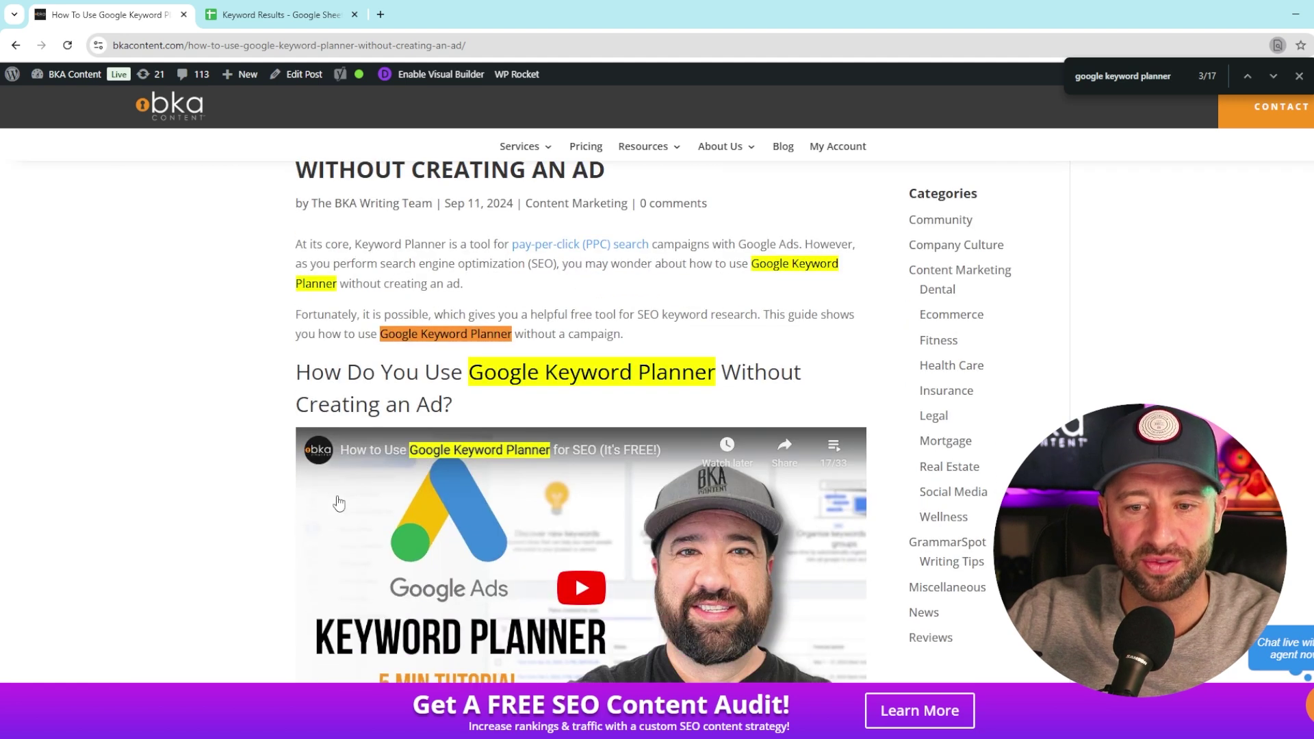
{"action": "scroll", "coordinate": [339, 503], "scroll_direction": "down", "scroll_amount": 2}
{"action": "scroll", "coordinate": [785, 284], "scroll_direction": "up", "scroll_amount": 4}
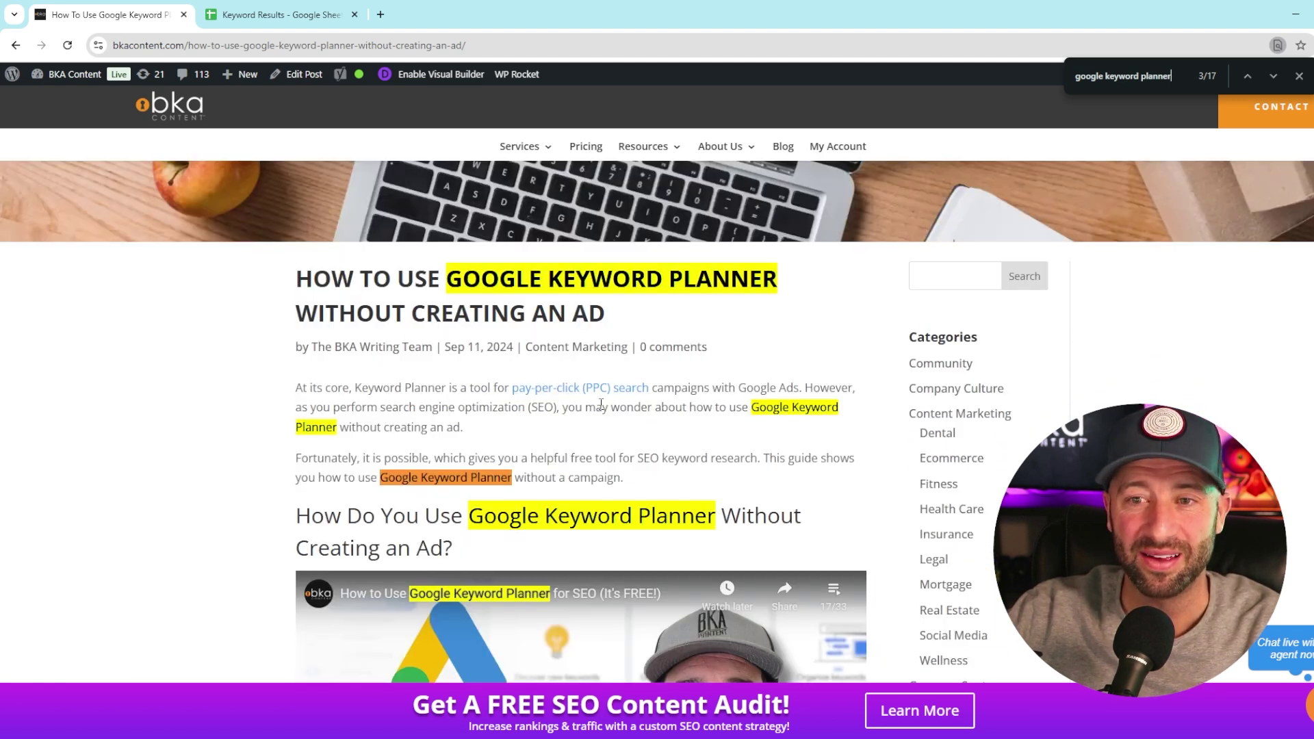
Review the highlighted "google keyword planner" matches in the headings and body text of the remaining sections through the conclusion.
{"action": "scroll", "coordinate": [433, 355], "scroll_direction": "down", "scroll_amount": 14}
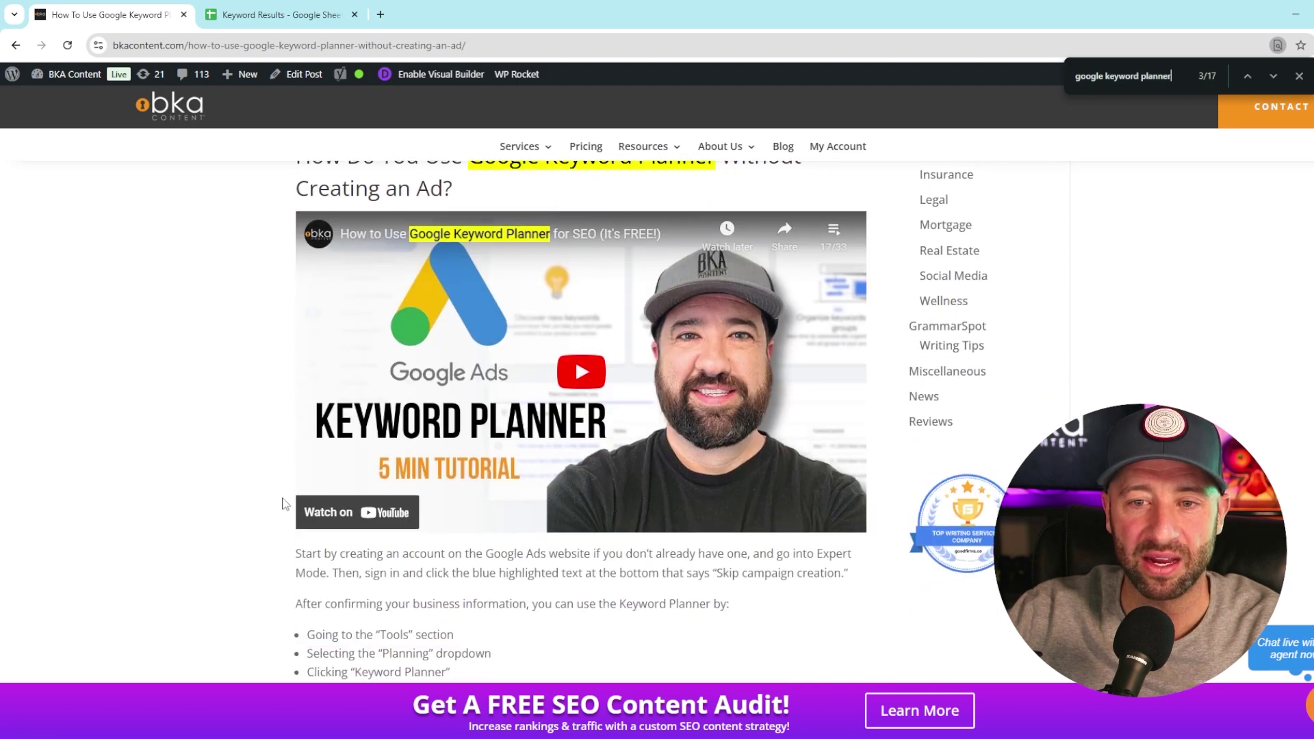
{"action": "scroll", "coordinate": [766, 311], "scroll_direction": "down", "scroll_amount": 10}
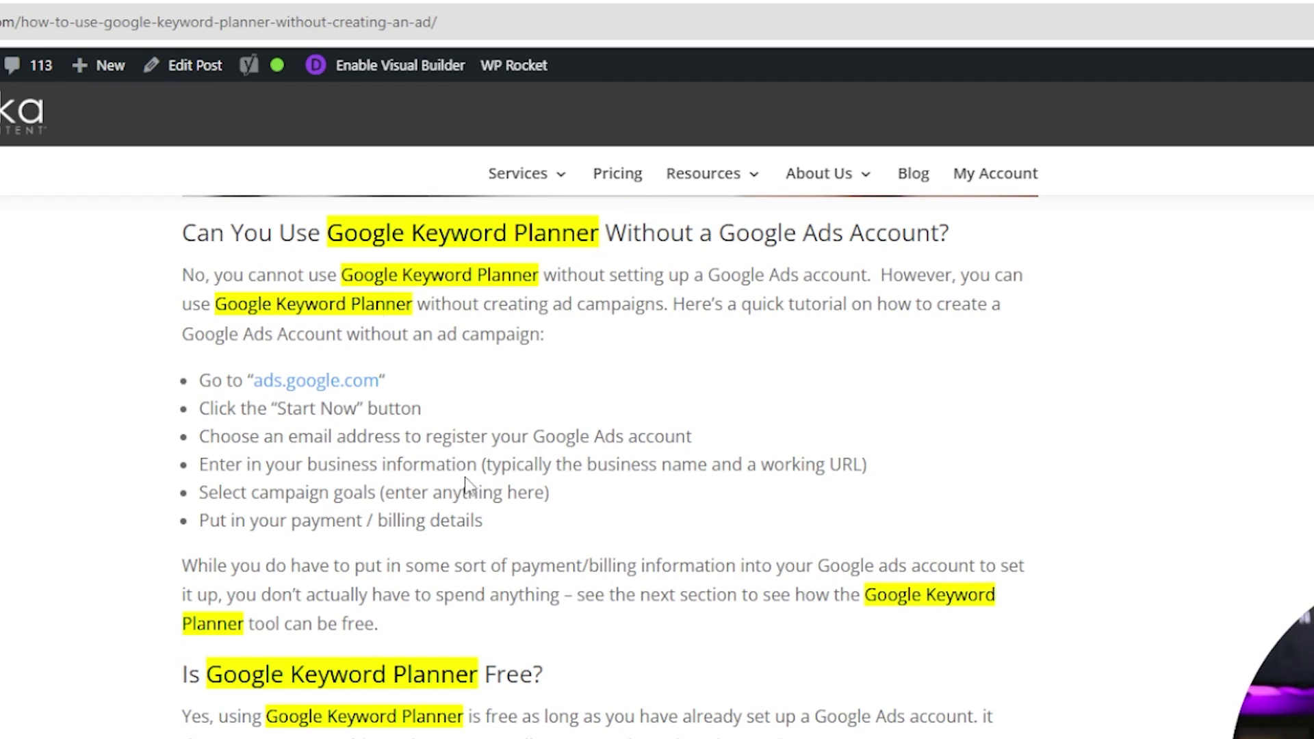
{"action": "scroll", "coordinate": [618, 687], "scroll_direction": "down", "scroll_amount": 5}
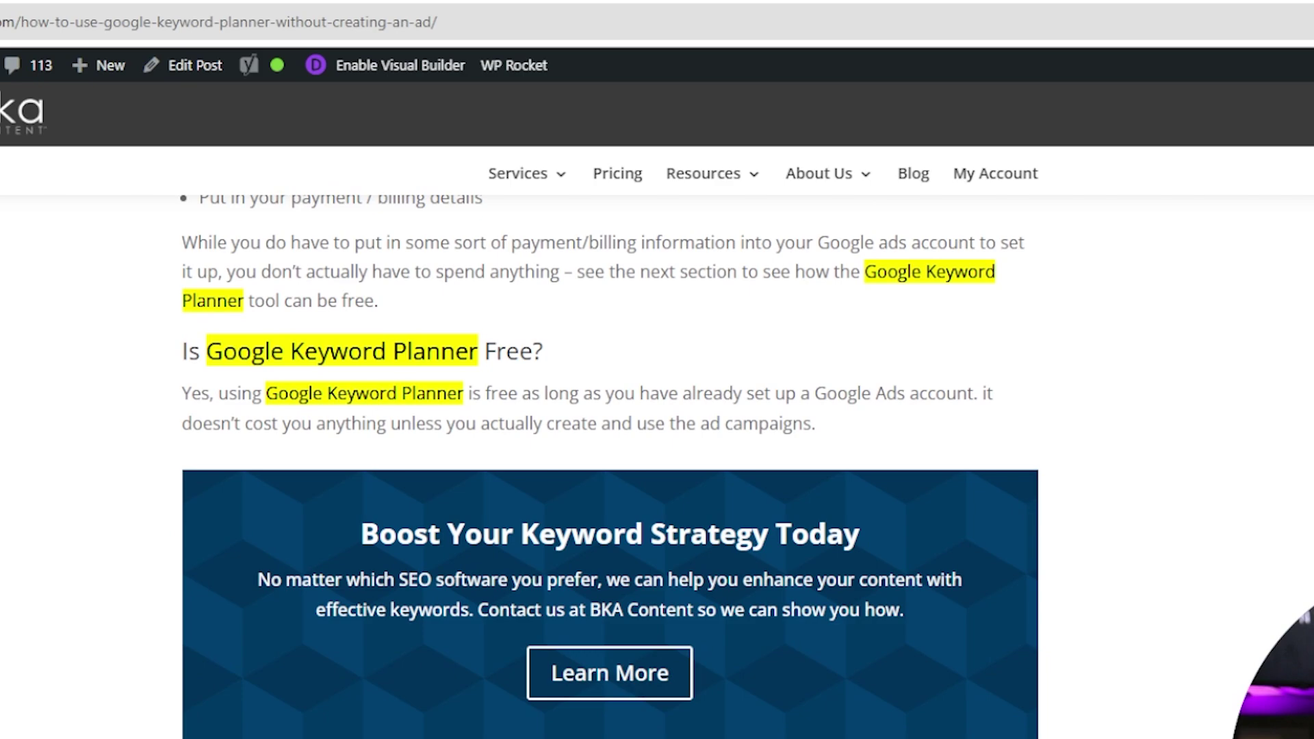
{"action": "scroll", "coordinate": [610, 466], "scroll_direction": "up", "scroll_amount": 5}
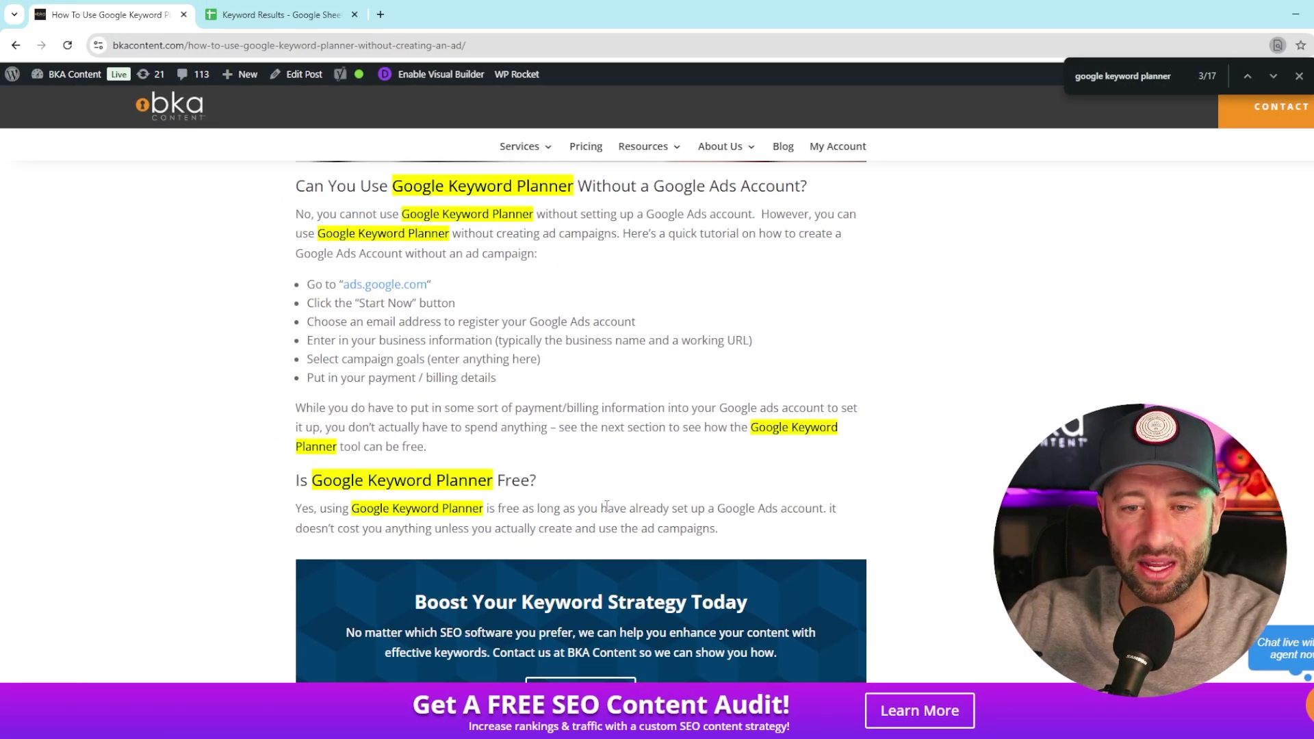
{"action": "scroll", "coordinate": [344, 481], "scroll_direction": "down", "scroll_amount": 14}
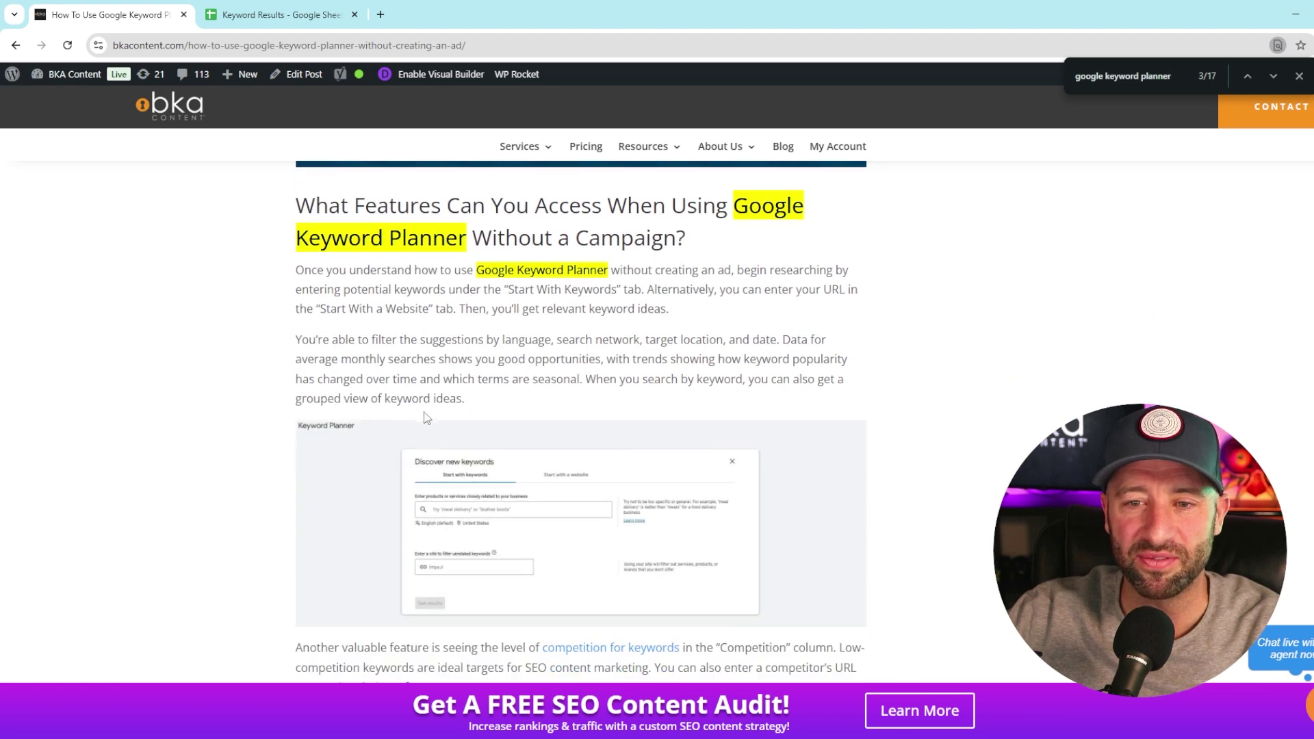
{"action": "scroll", "coordinate": [414, 408], "scroll_direction": "down", "scroll_amount": 7}
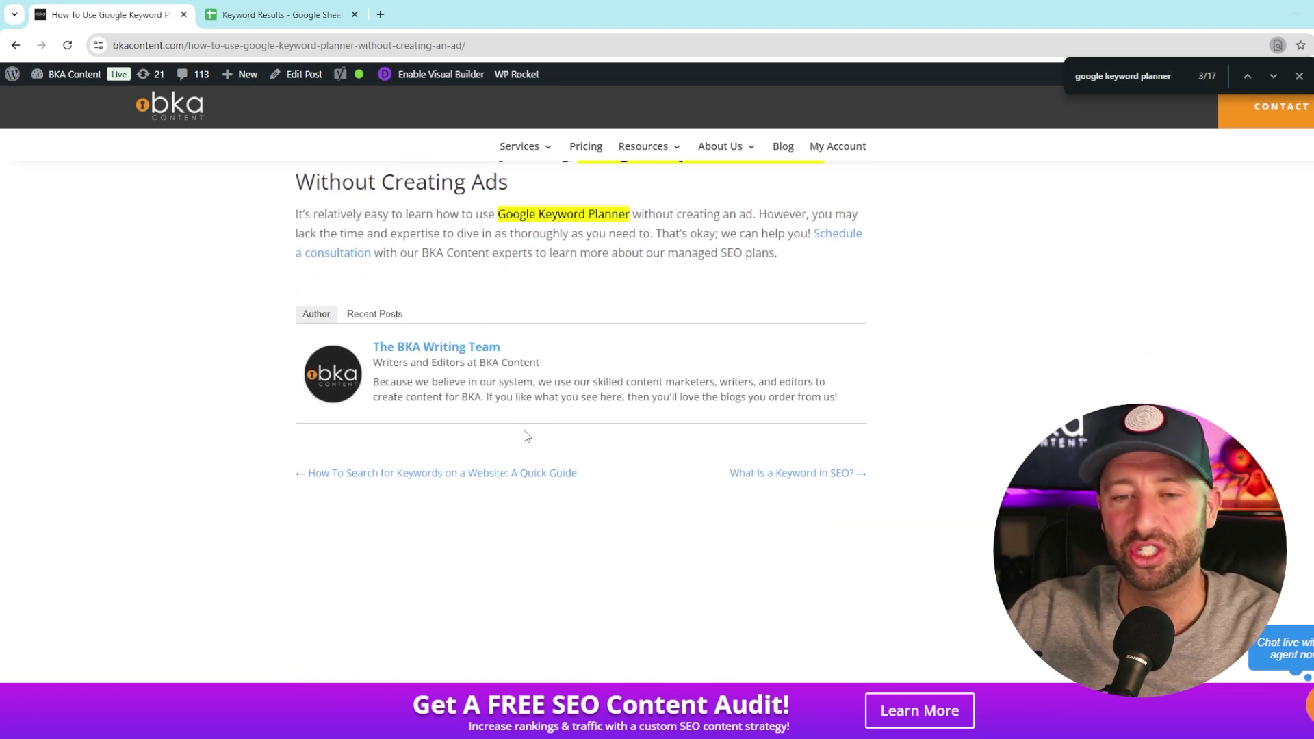
{"action": "scroll", "coordinate": [541, 458], "scroll_direction": "up", "scroll_amount": 7}
{"action": "scroll", "coordinate": [566, 493], "scroll_direction": "up", "scroll_amount": 7}
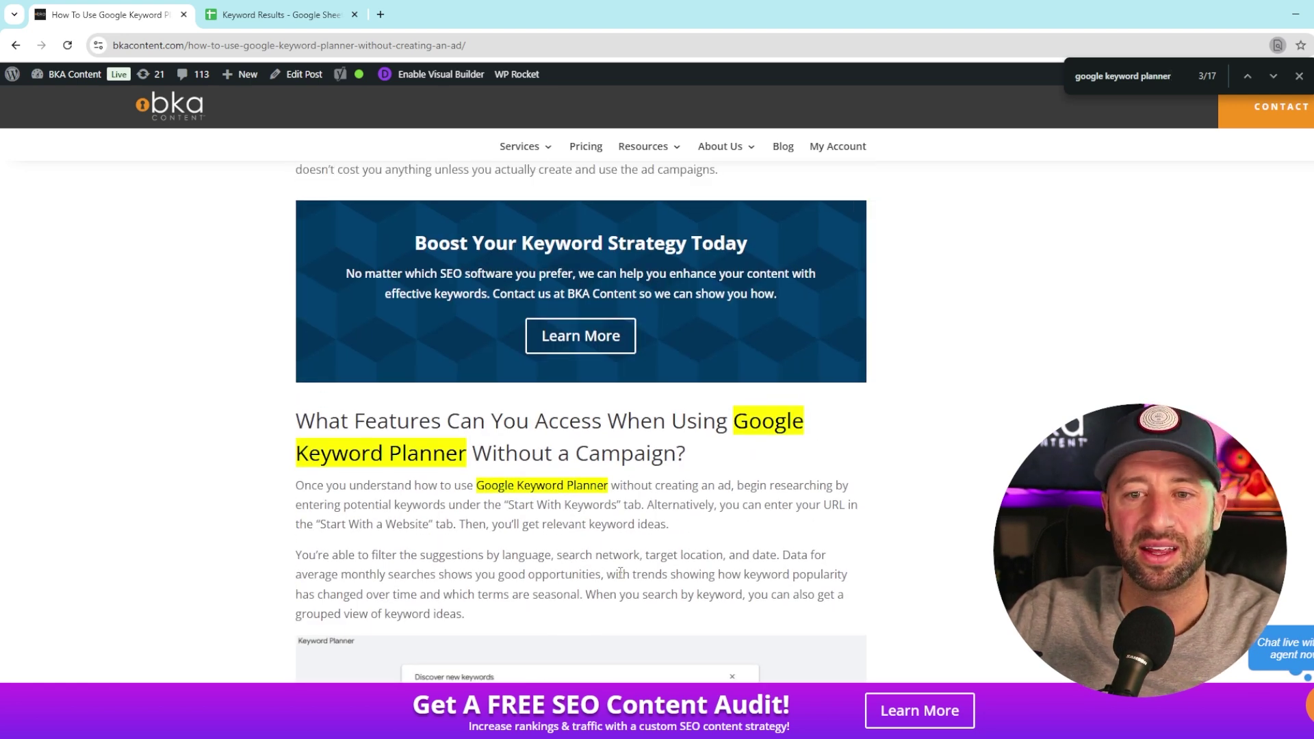
{"action": "scroll", "coordinate": [605, 572], "scroll_direction": "up", "scroll_amount": 15}
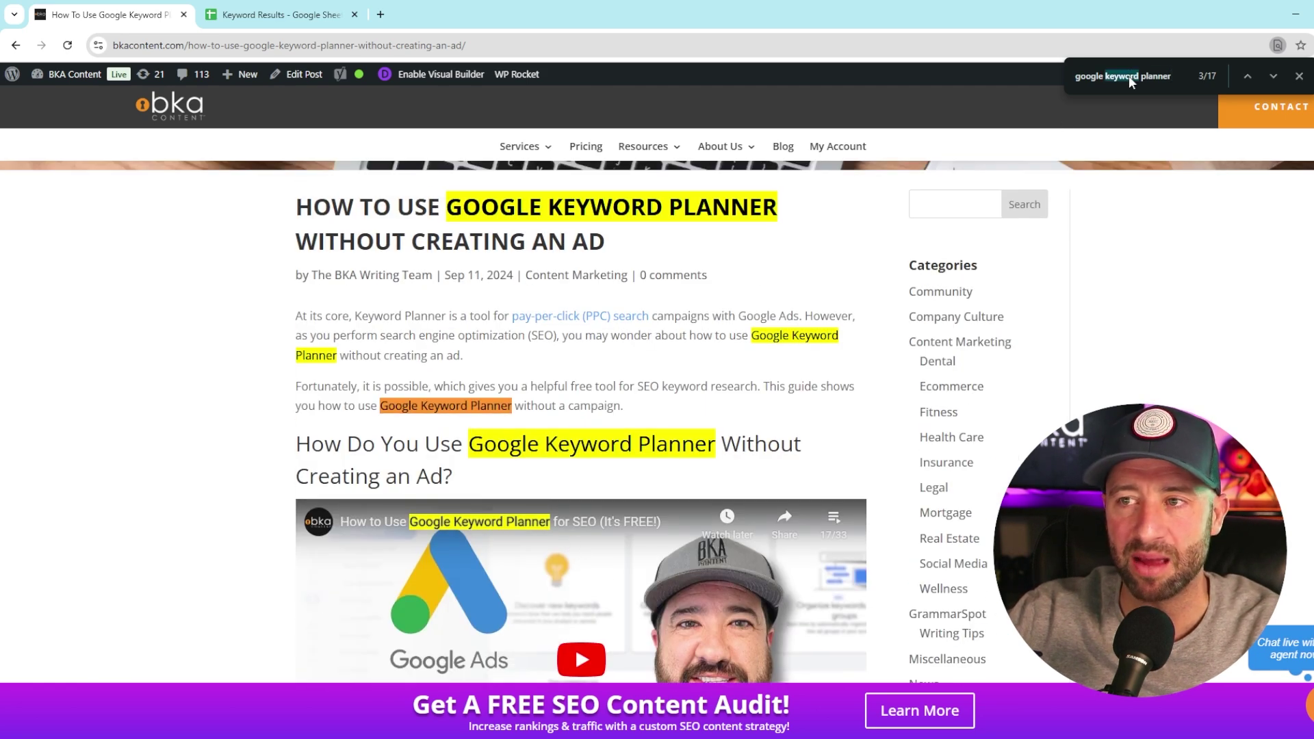
Search the post for "campaign", review the matches from the introduction to the conclusion, and close the search.
{"action": "key", "text": "ctrl+a"}
{"action": "type", "text": "campaign"}
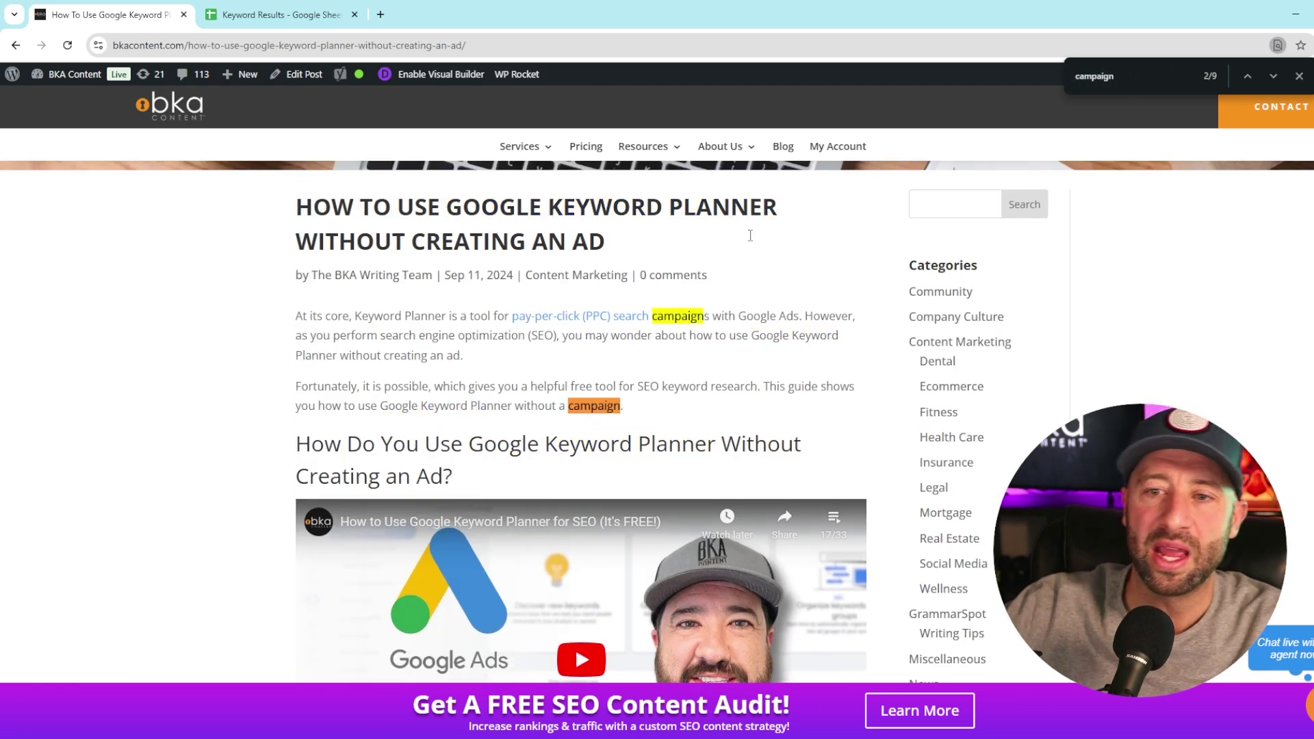
{"action": "scroll", "coordinate": [786, 400], "scroll_direction": "down", "scroll_amount": 7}
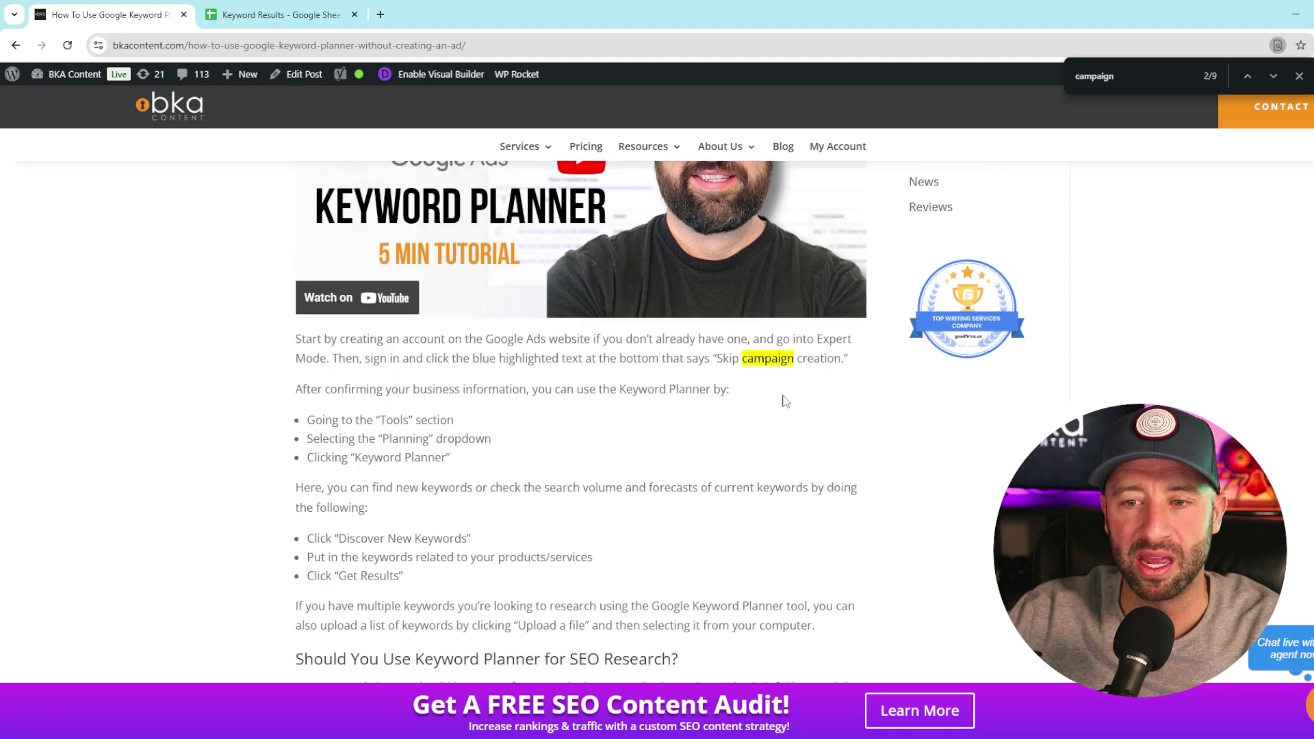
{"action": "scroll", "coordinate": [786, 400], "scroll_direction": "down", "scroll_amount": 18}
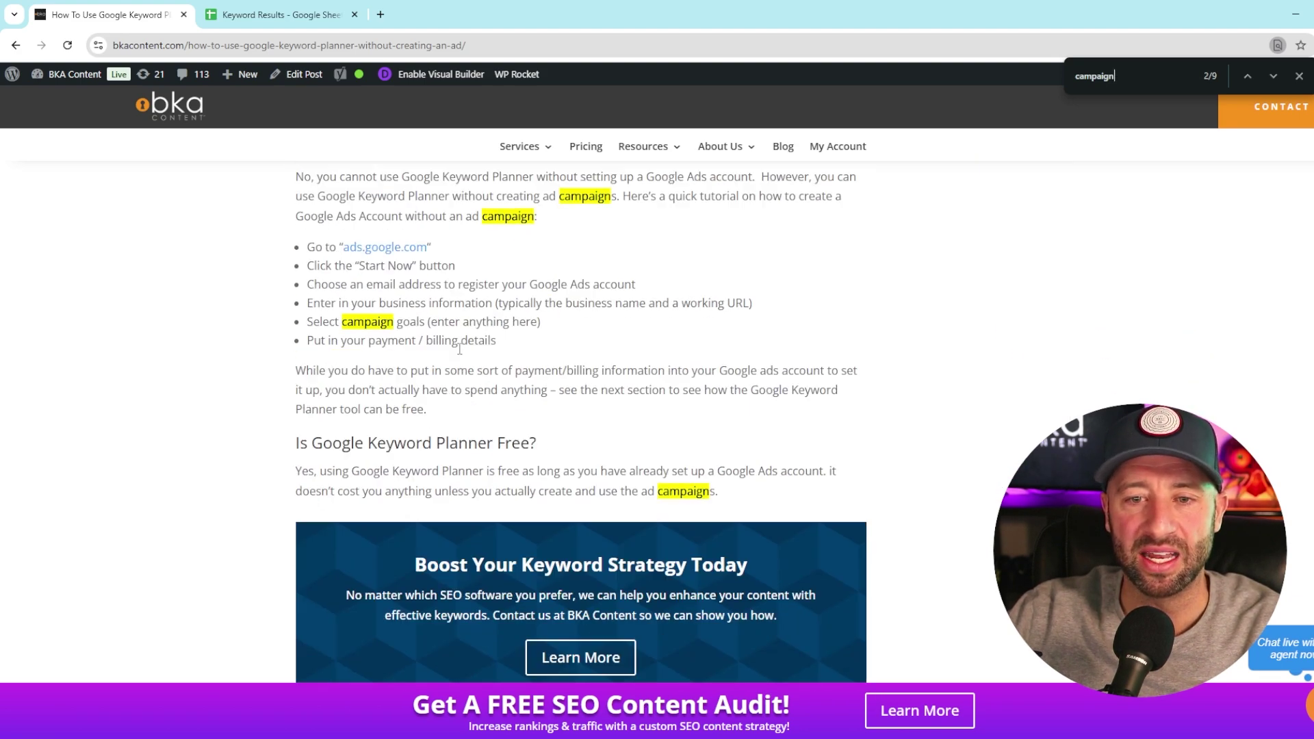
{"action": "scroll", "coordinate": [459, 349], "scroll_direction": "down", "scroll_amount": 13}
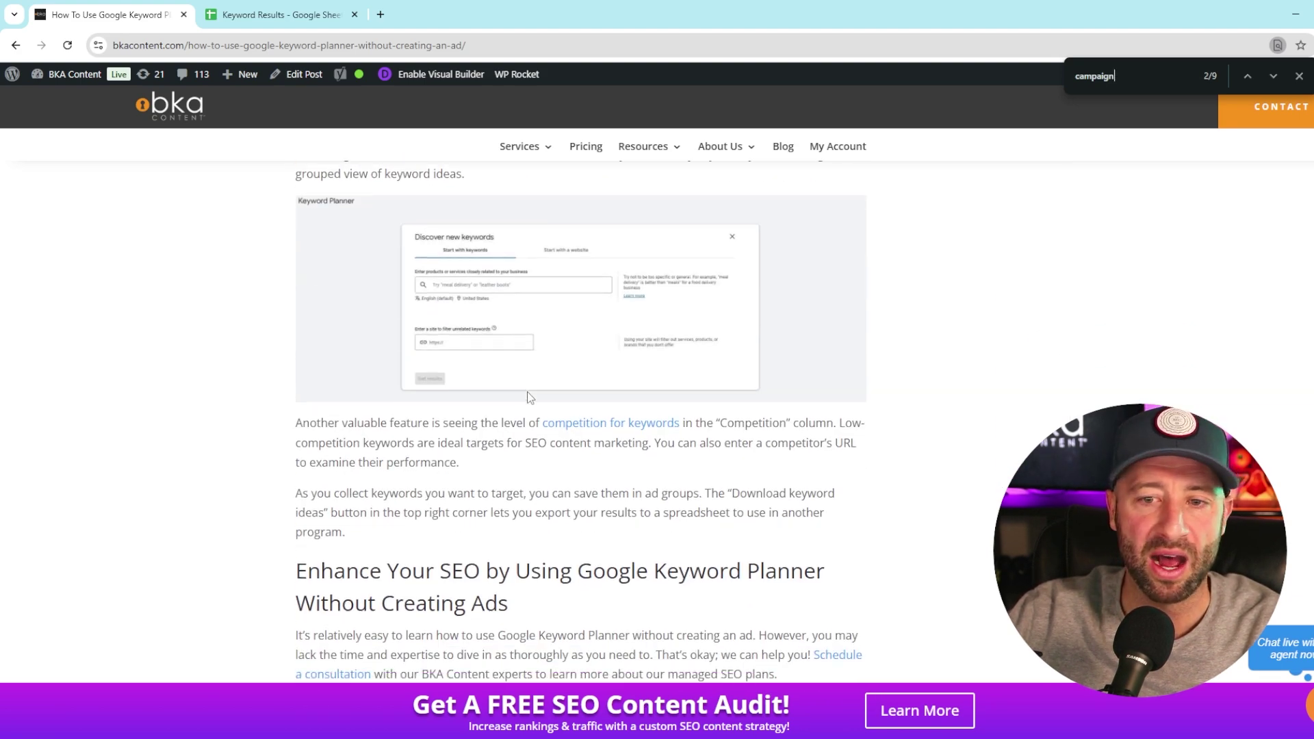
{"action": "key", "text": "Escape"}
Examine the instructions below the video and the SEO Research section for how keywords fit into the headings and answers.
{"action": "scroll", "coordinate": [423, 490], "scroll_direction": "up", "scroll_amount": 15}
{"action": "scroll", "coordinate": [249, 510], "scroll_direction": "up", "scroll_amount": 8}
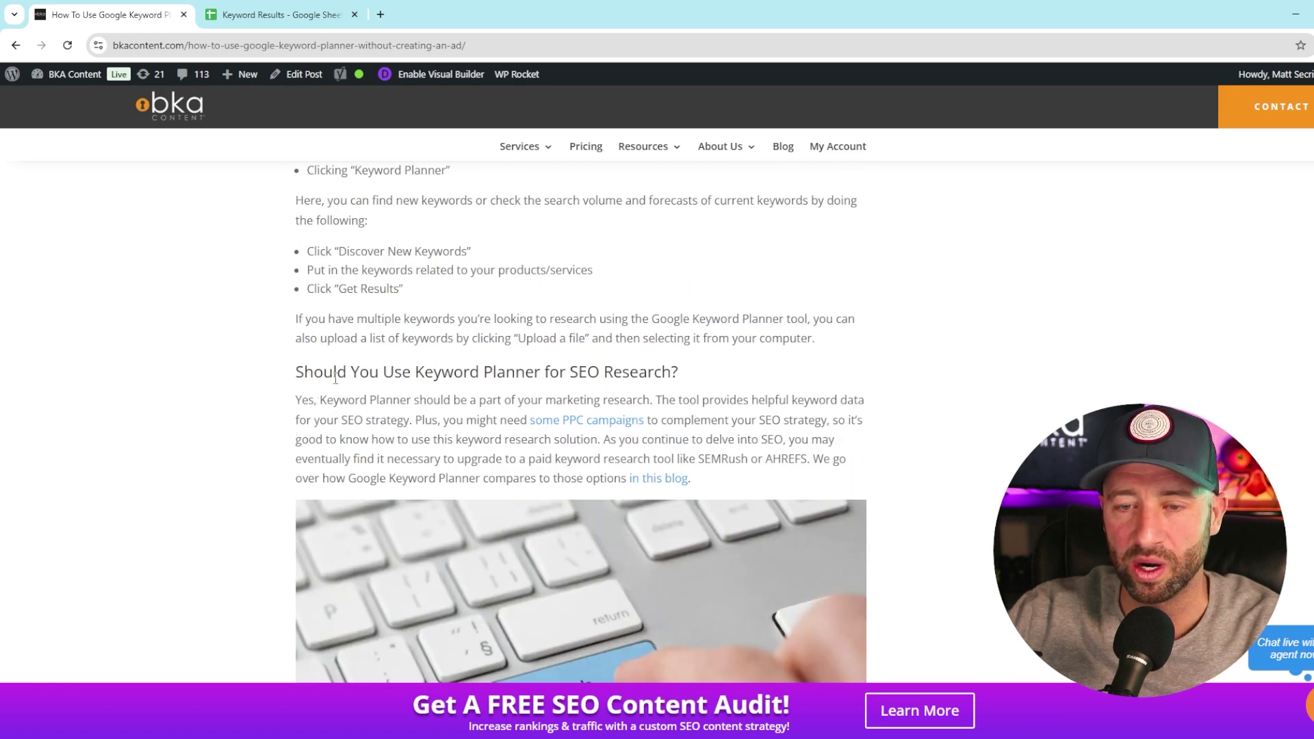
{"action": "scroll", "coordinate": [372, 410], "scroll_direction": "up", "scroll_amount": 5}
{"action": "scroll", "coordinate": [272, 405], "scroll_direction": "down", "scroll_amount": 4}
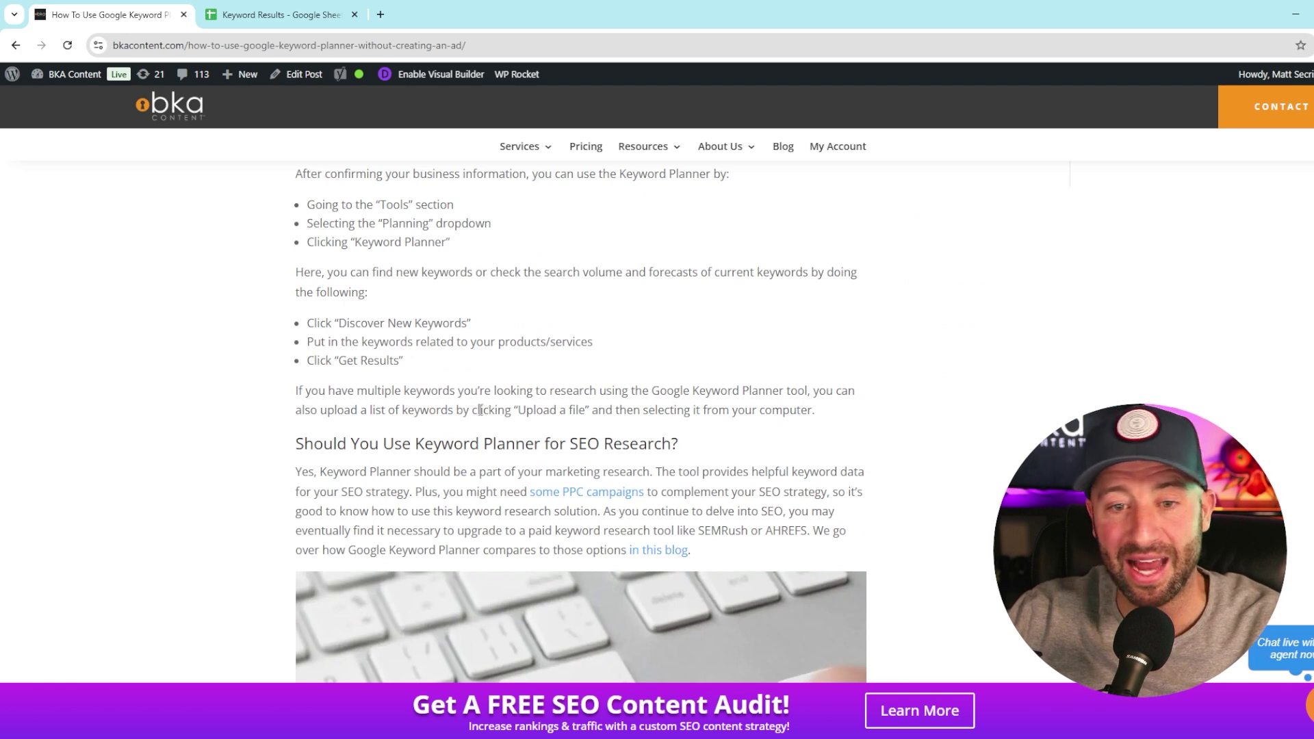
{"action": "scroll", "coordinate": [742, 312], "scroll_direction": "down", "scroll_amount": 3}
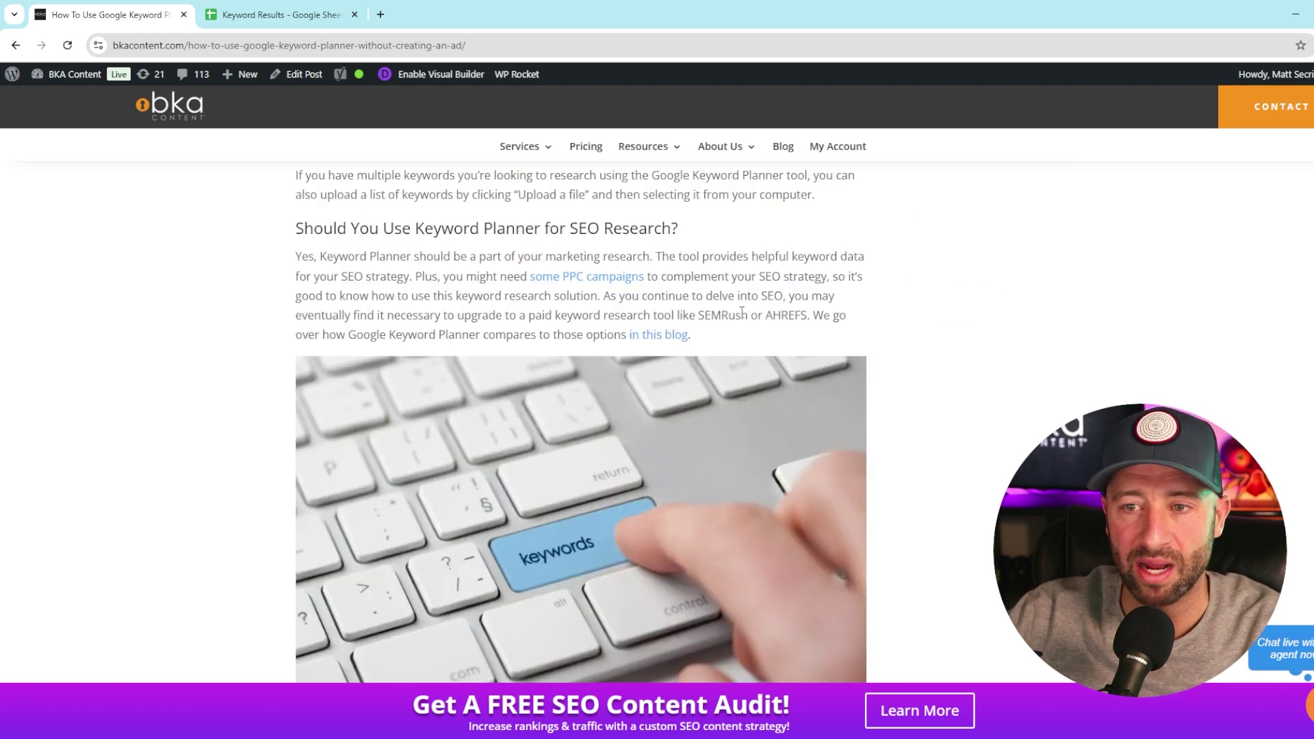
{"action": "scroll", "coordinate": [531, 502], "scroll_direction": "down", "scroll_amount": 2}
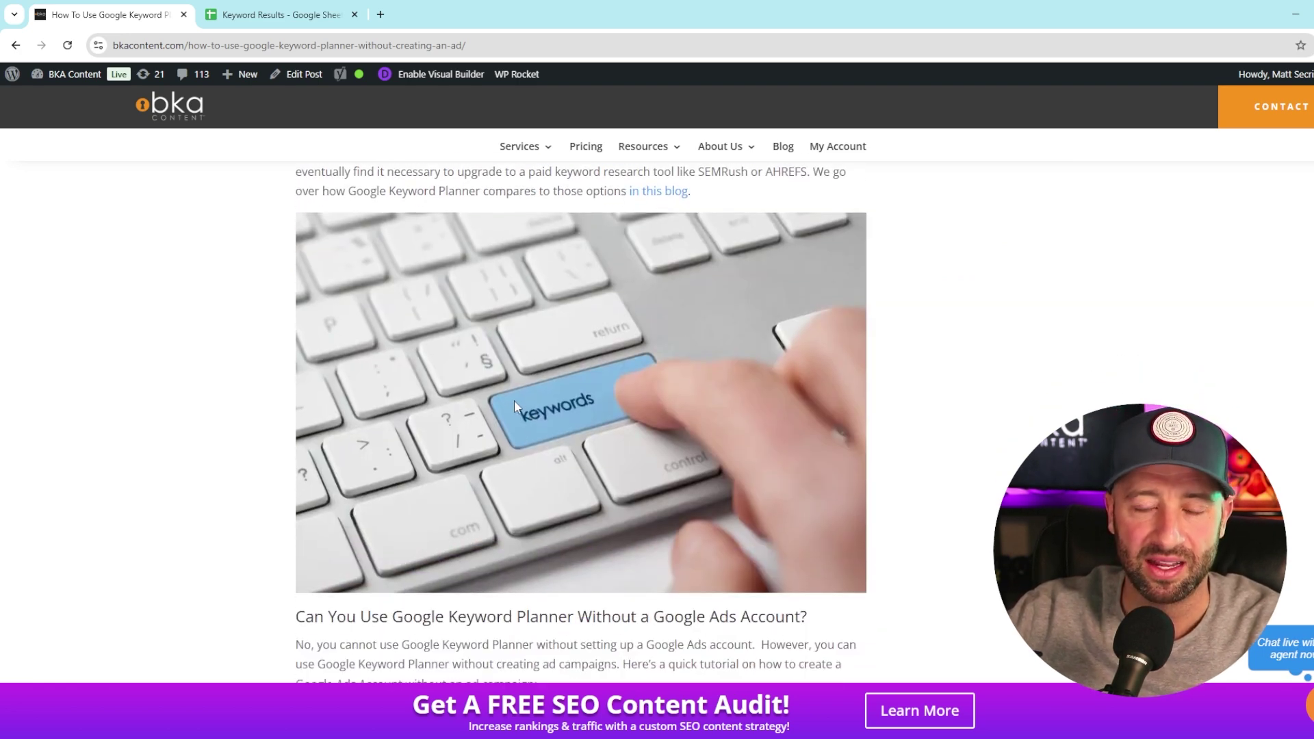
{"action": "scroll", "coordinate": [453, 479], "scroll_direction": "up", "scroll_amount": 7}
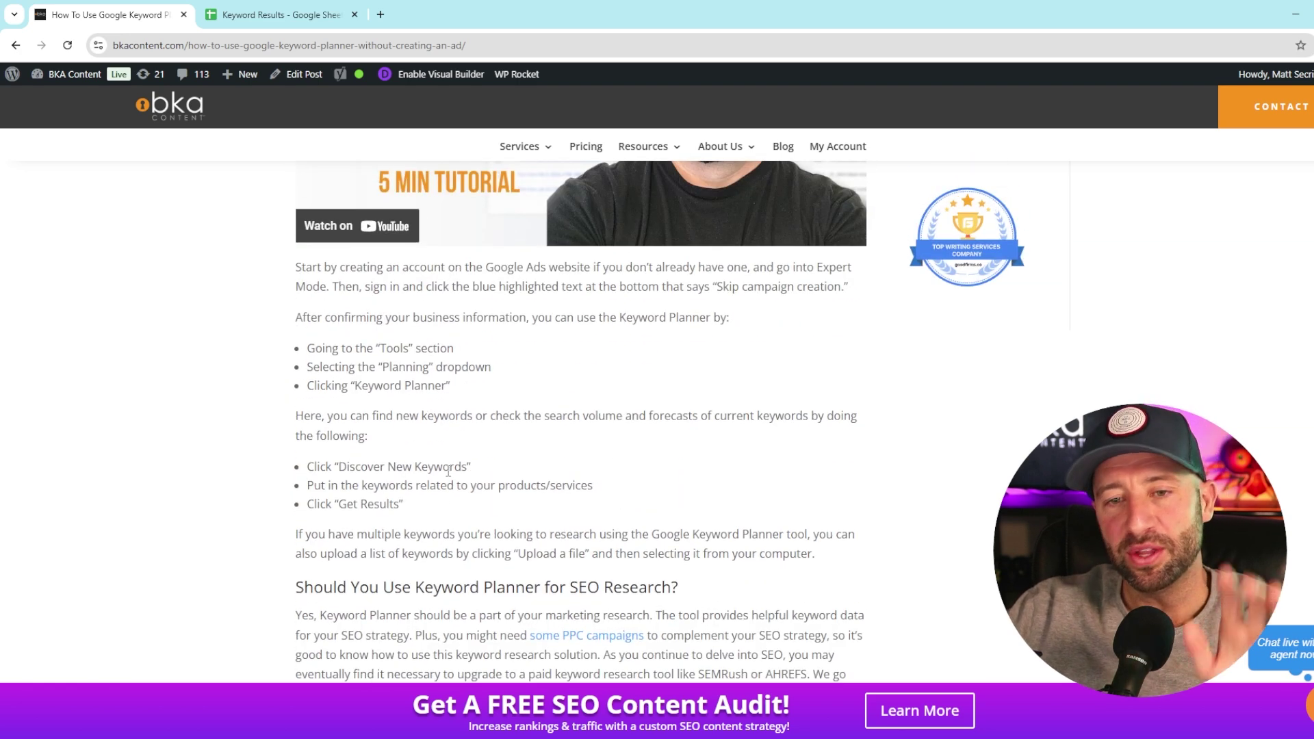
{"action": "scroll", "coordinate": [449, 471], "scroll_direction": "down", "scroll_amount": 4}
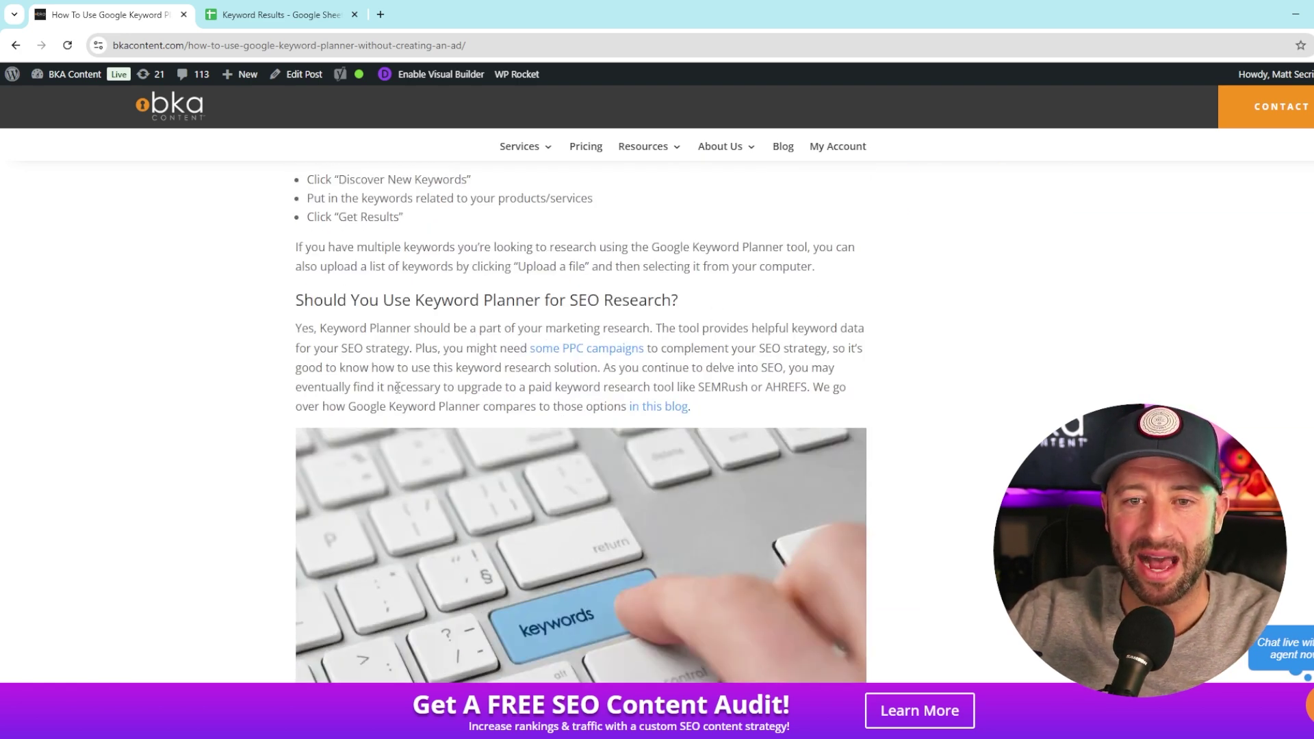
Inspect the HTML of the heading "Should You Use Keyword Planner for SEO Research?" to check its heading tag.
{"action": "left_click_drag", "start_coordinate": [681, 301], "coordinate": [298, 301]}
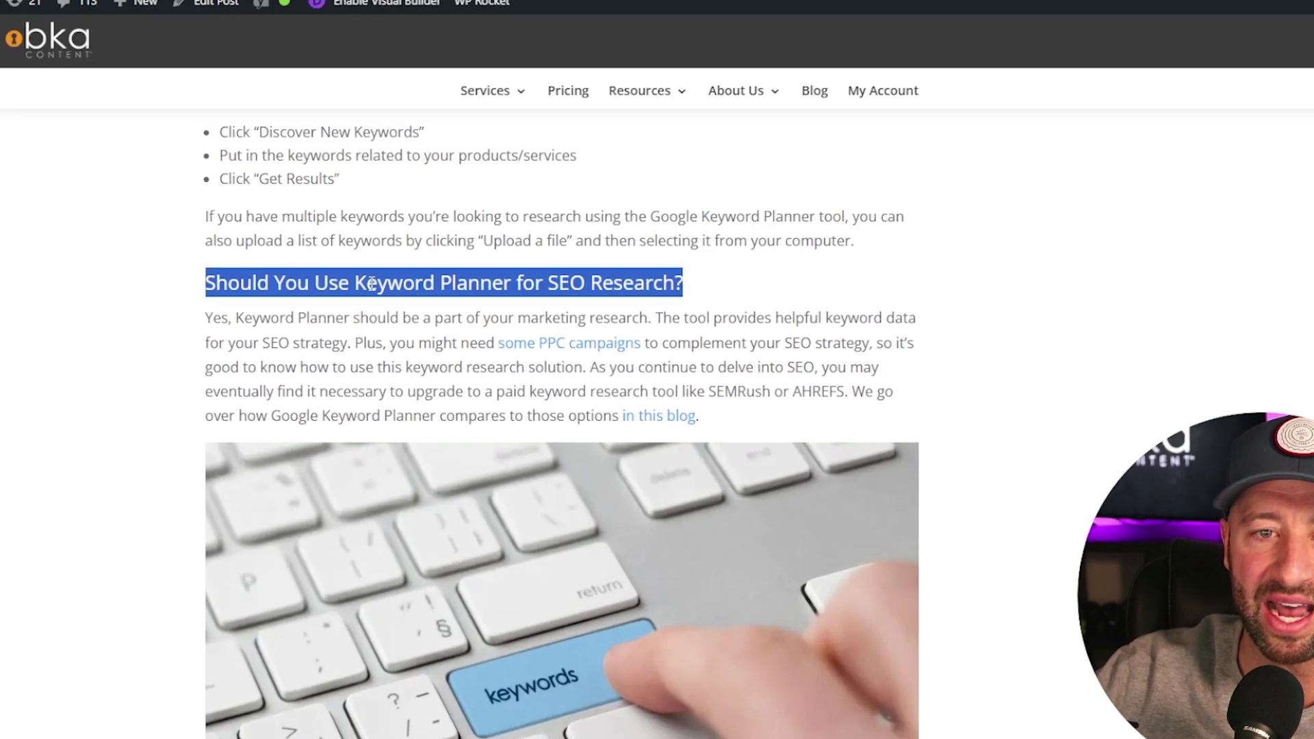
{"action": "right_click", "coordinate": [428, 302]}
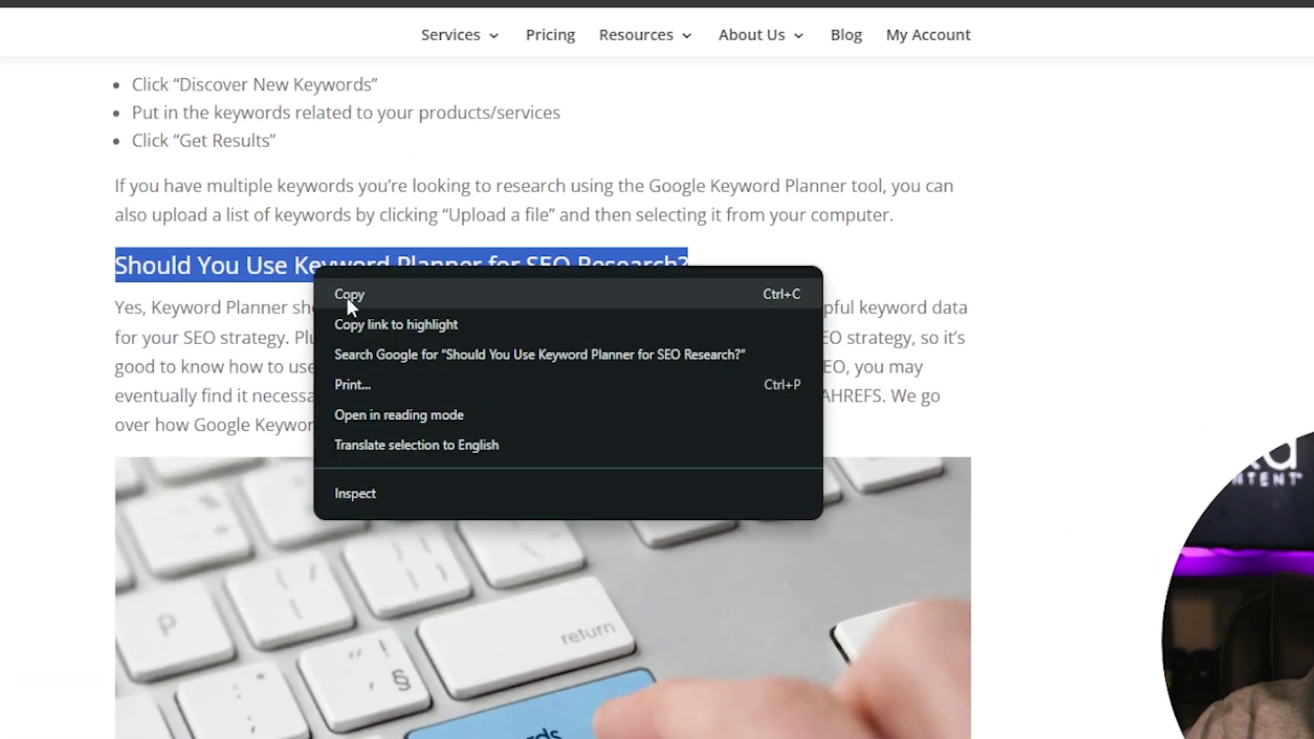
{"action": "left_click", "coordinate": [384, 499]}
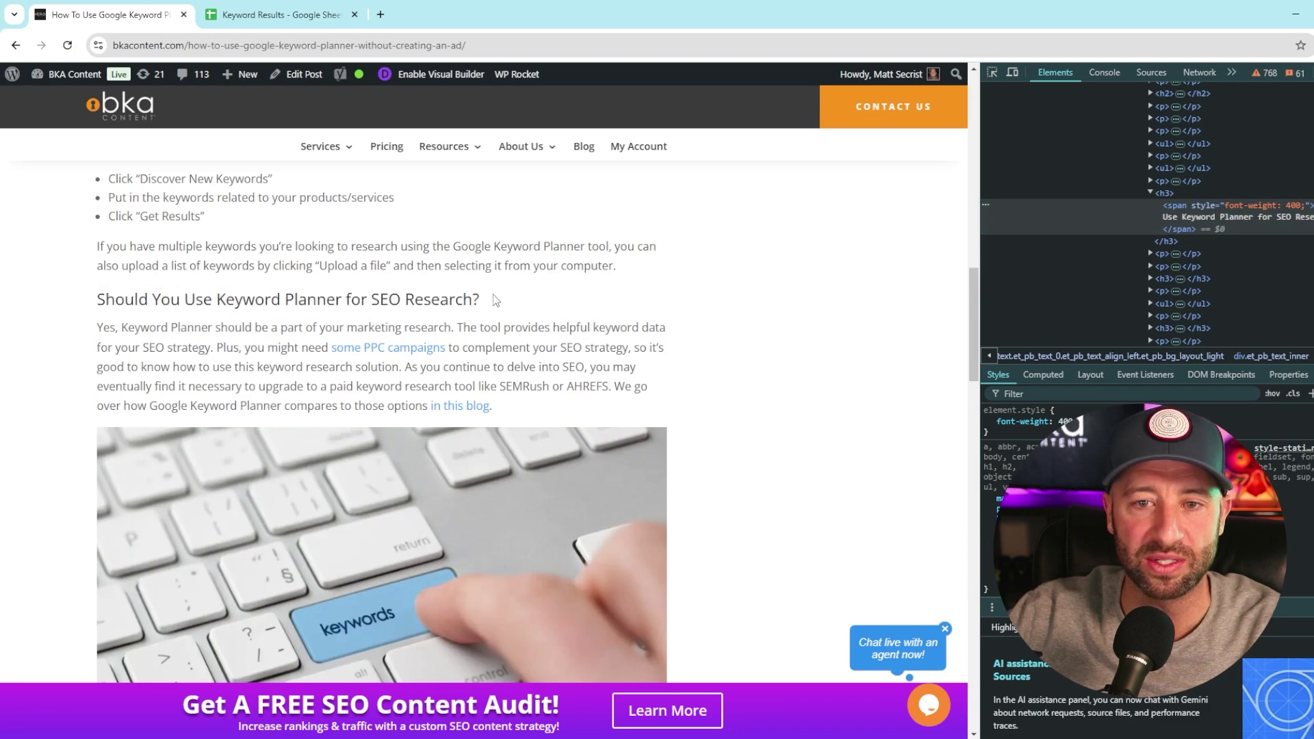
Inspect the HTML of the keyboard image below the SEO Research section to check its alt text.
{"action": "scroll", "coordinate": [162, 370], "scroll_direction": "down", "scroll_amount": 3}
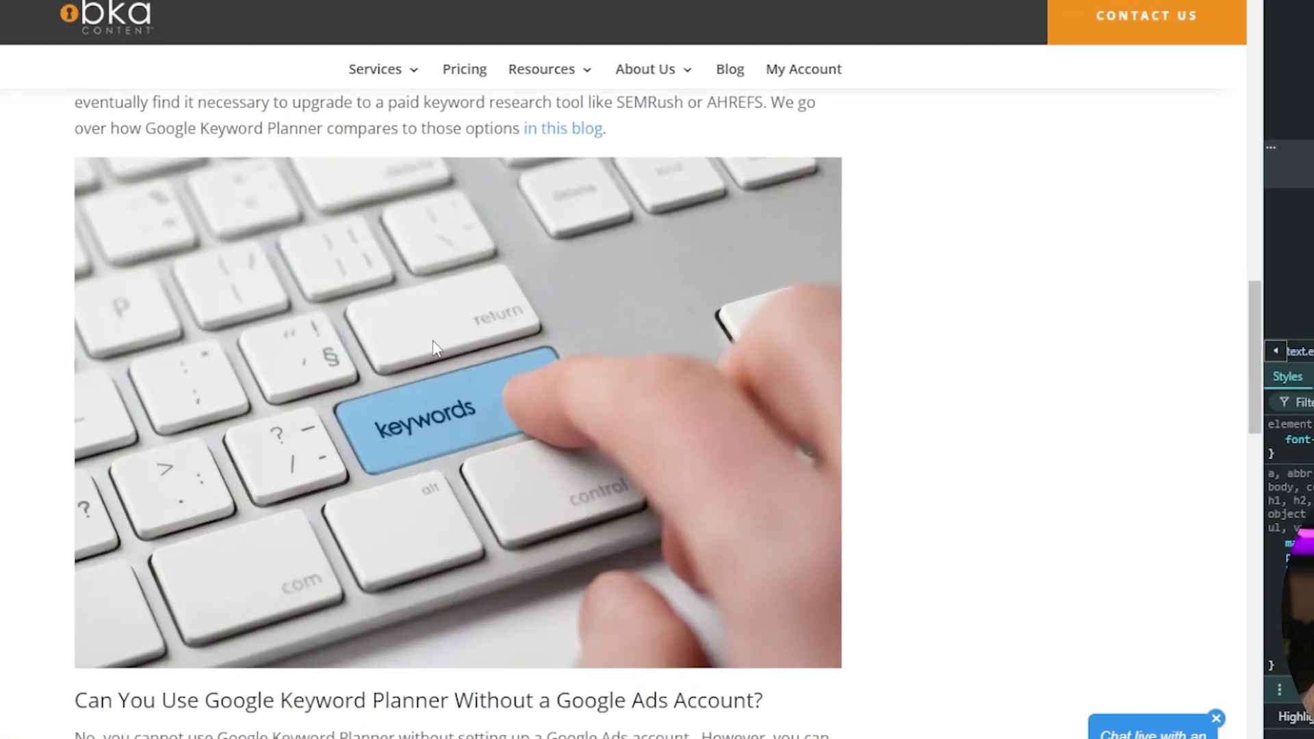
{"action": "right_click", "coordinate": [364, 349]}
{"action": "left_click", "coordinate": [554, 569]}
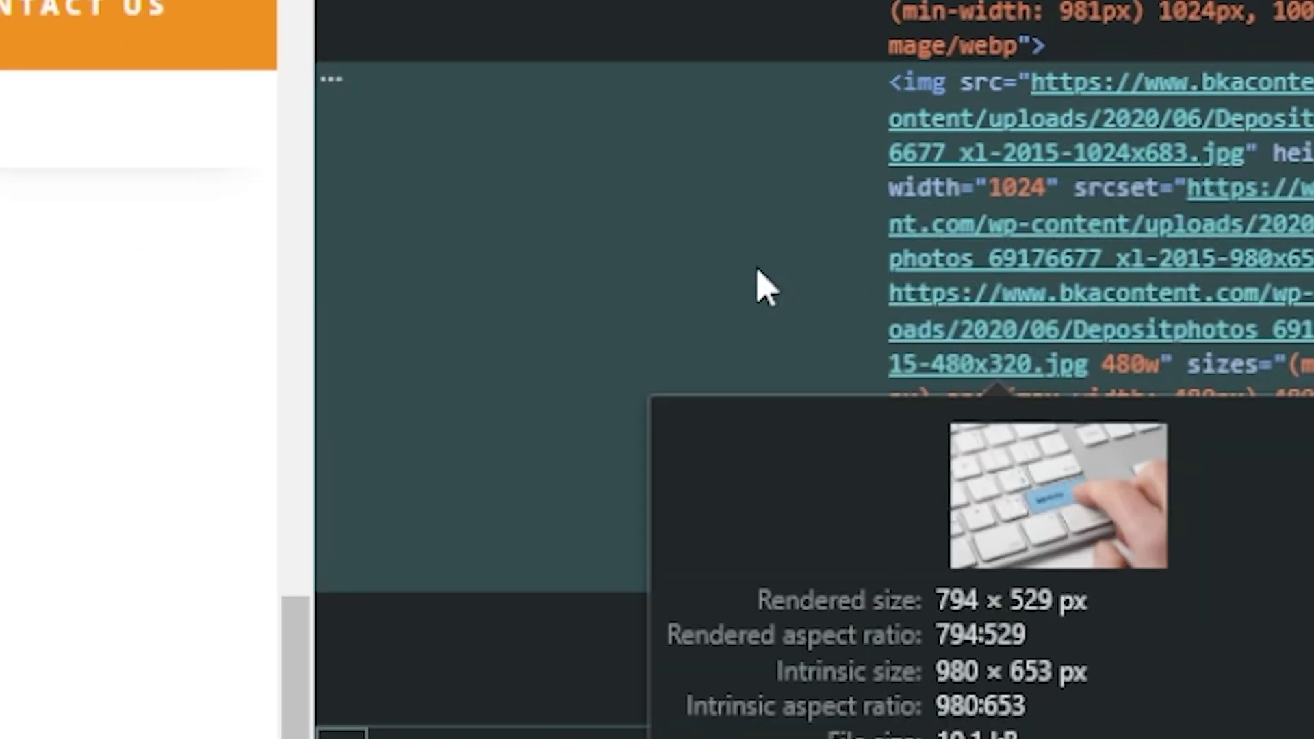
{"action": "scroll", "coordinate": [1189, 211], "scroll_direction": "down", "scroll_amount": 2}
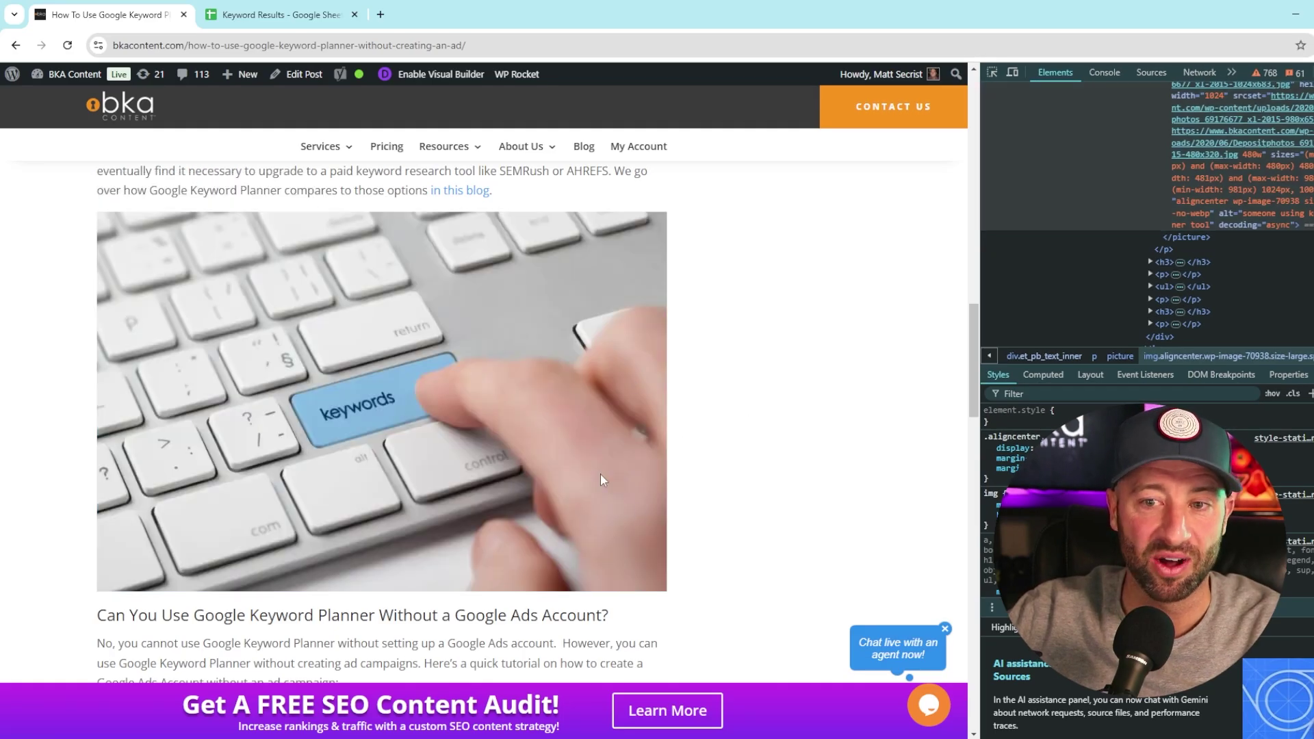
{"action": "scroll", "coordinate": [600, 473], "scroll_direction": "down", "scroll_amount": 4}
{"action": "scroll", "coordinate": [490, 462], "scroll_direction": "up", "scroll_amount": 4}
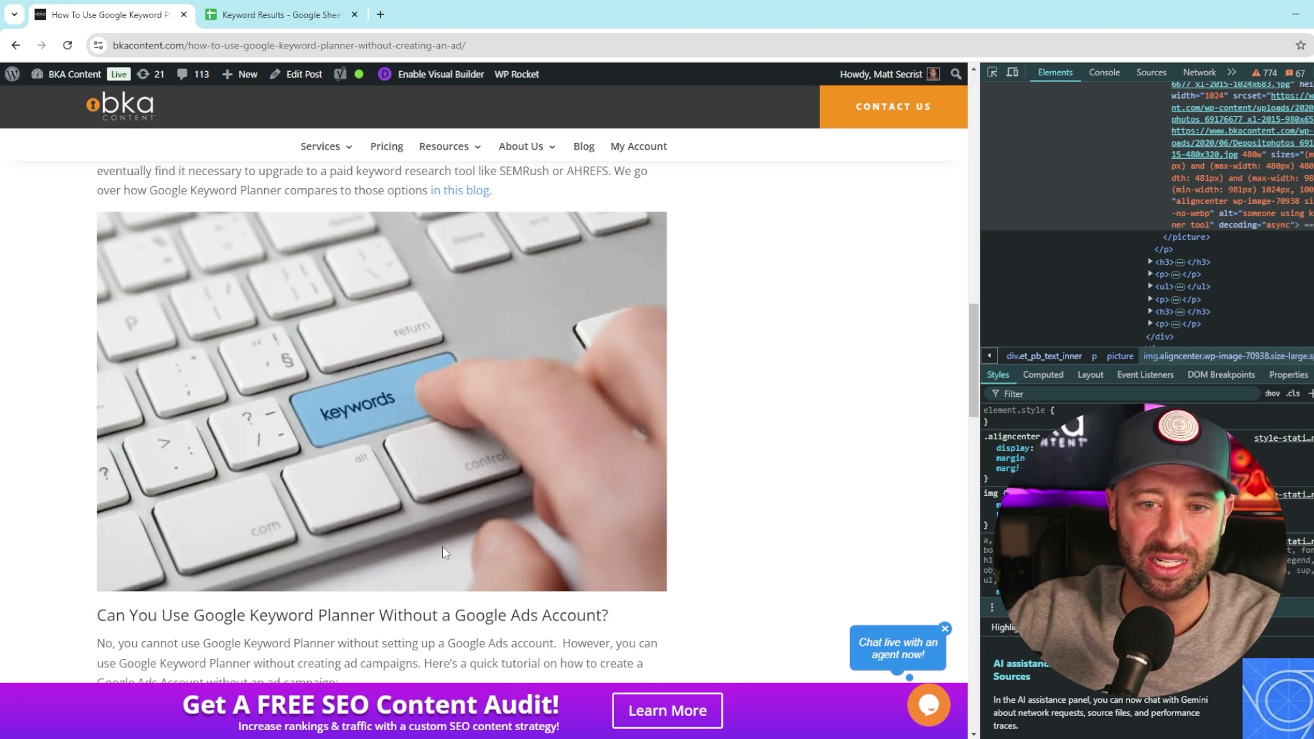
{"action": "scroll", "coordinate": [479, 479], "scroll_direction": "up", "scroll_amount": 8}
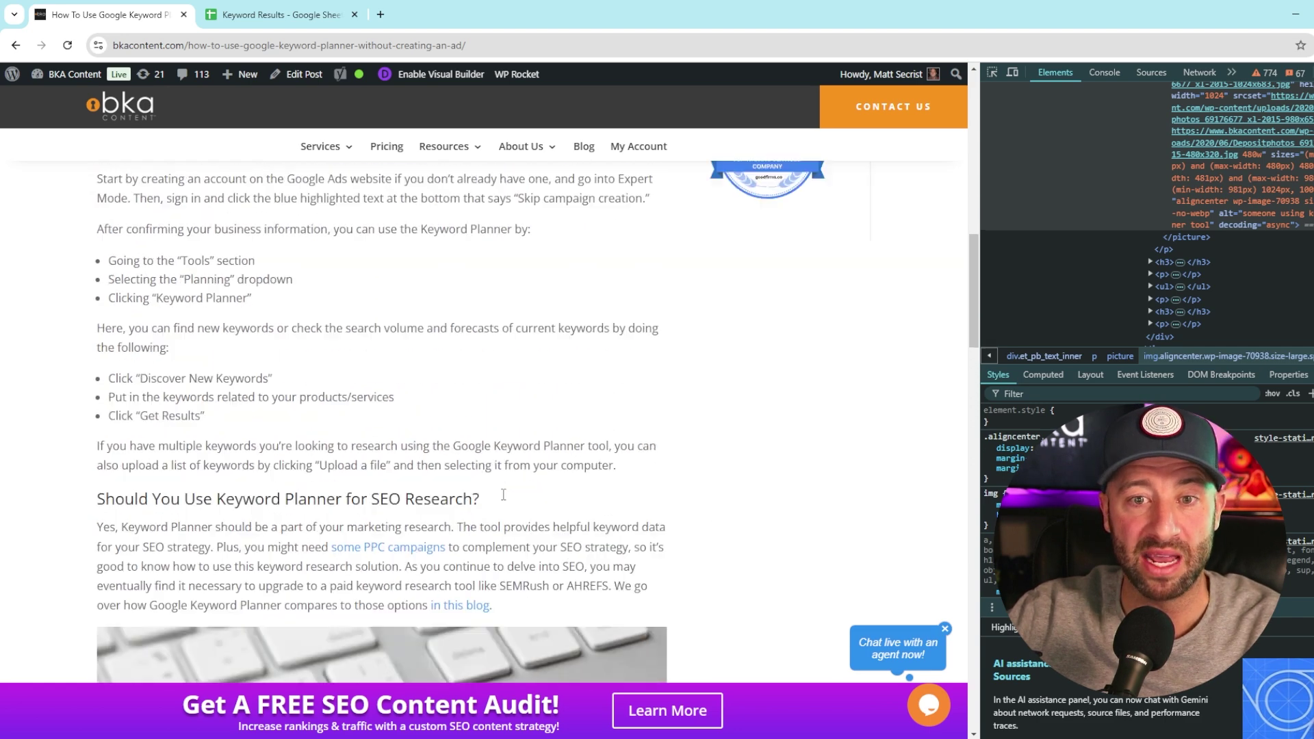
{"action": "scroll", "coordinate": [487, 517], "scroll_direction": "down", "scroll_amount": 3}
{"action": "scroll", "coordinate": [487, 516], "scroll_direction": "down", "scroll_amount": 5}
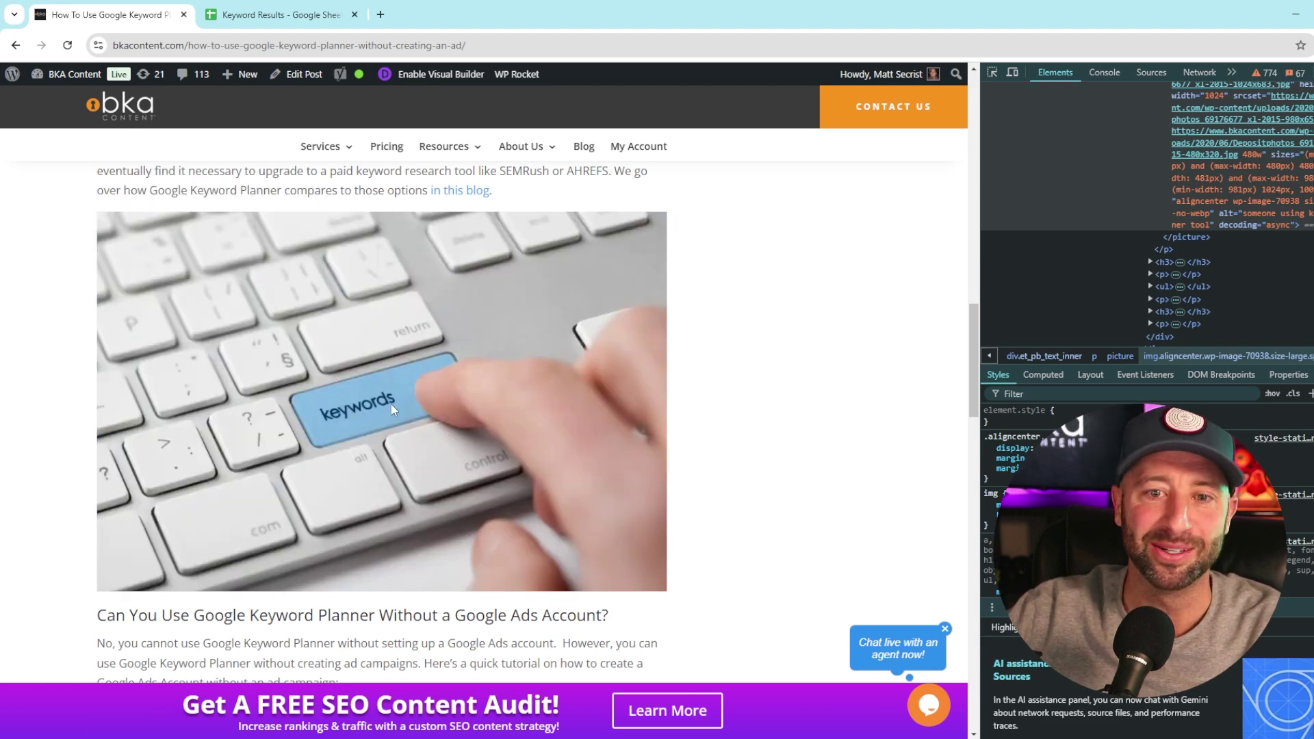
Inspect the HTML of the "Discover new keywords" screenshot further down the post to check its alt text.
{"action": "scroll", "coordinate": [773, 407], "scroll_direction": "down", "scroll_amount": 15}
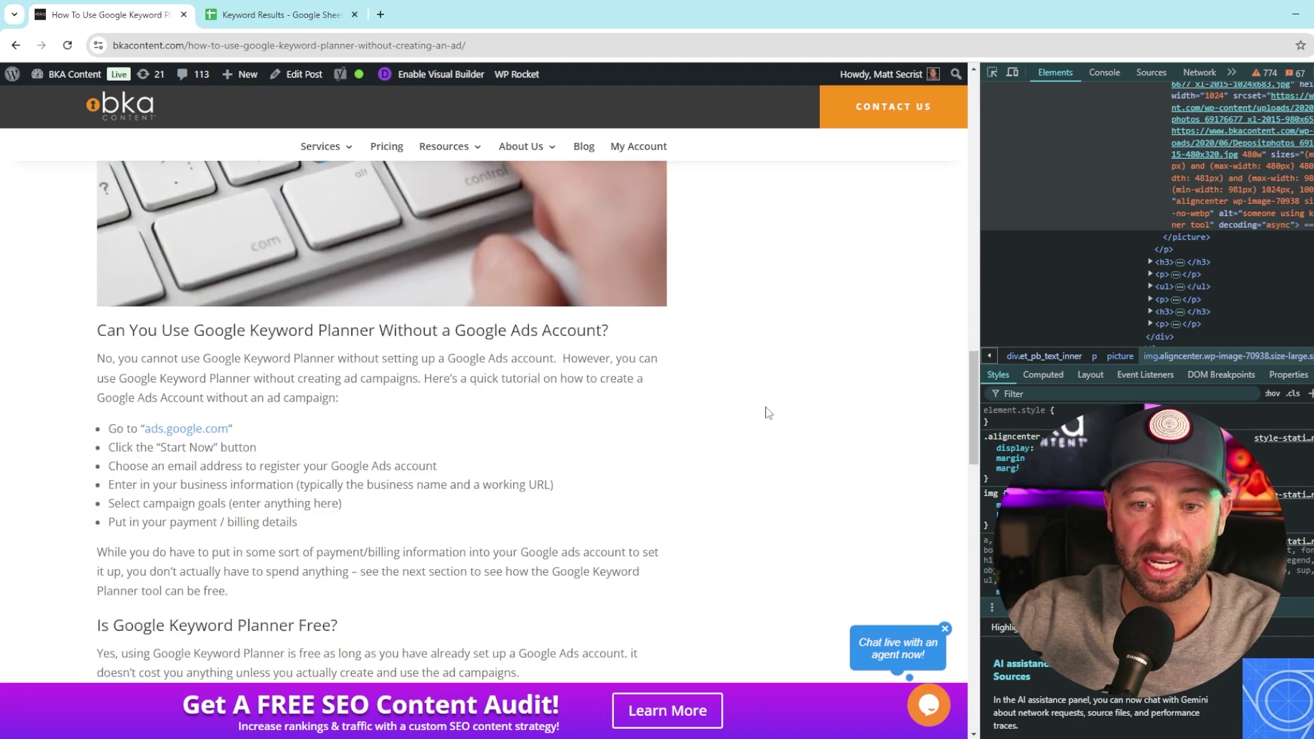
{"action": "scroll", "coordinate": [504, 413], "scroll_direction": "down", "scroll_amount": 6}
{"action": "scroll", "coordinate": [500, 410], "scroll_direction": "up", "scroll_amount": 5}
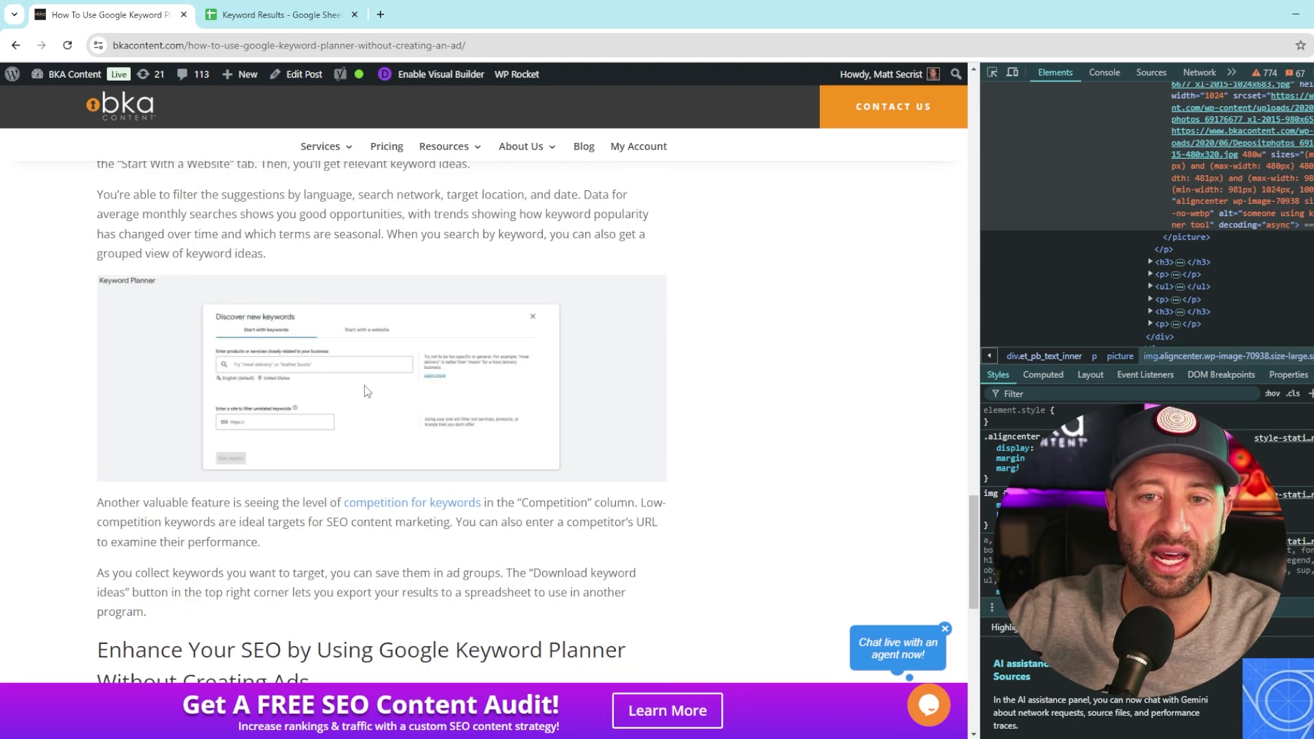
{"action": "right_click", "coordinate": [365, 386]}
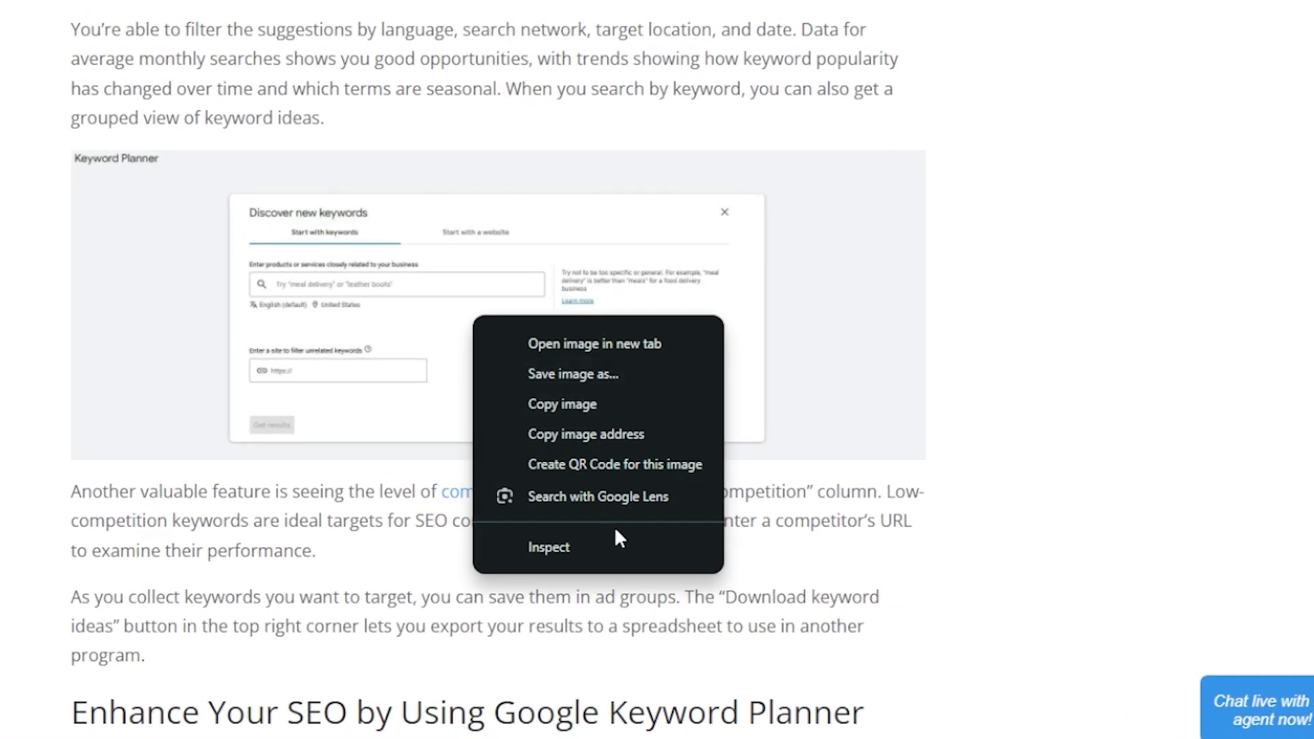
{"action": "left_click", "coordinate": [616, 544]}
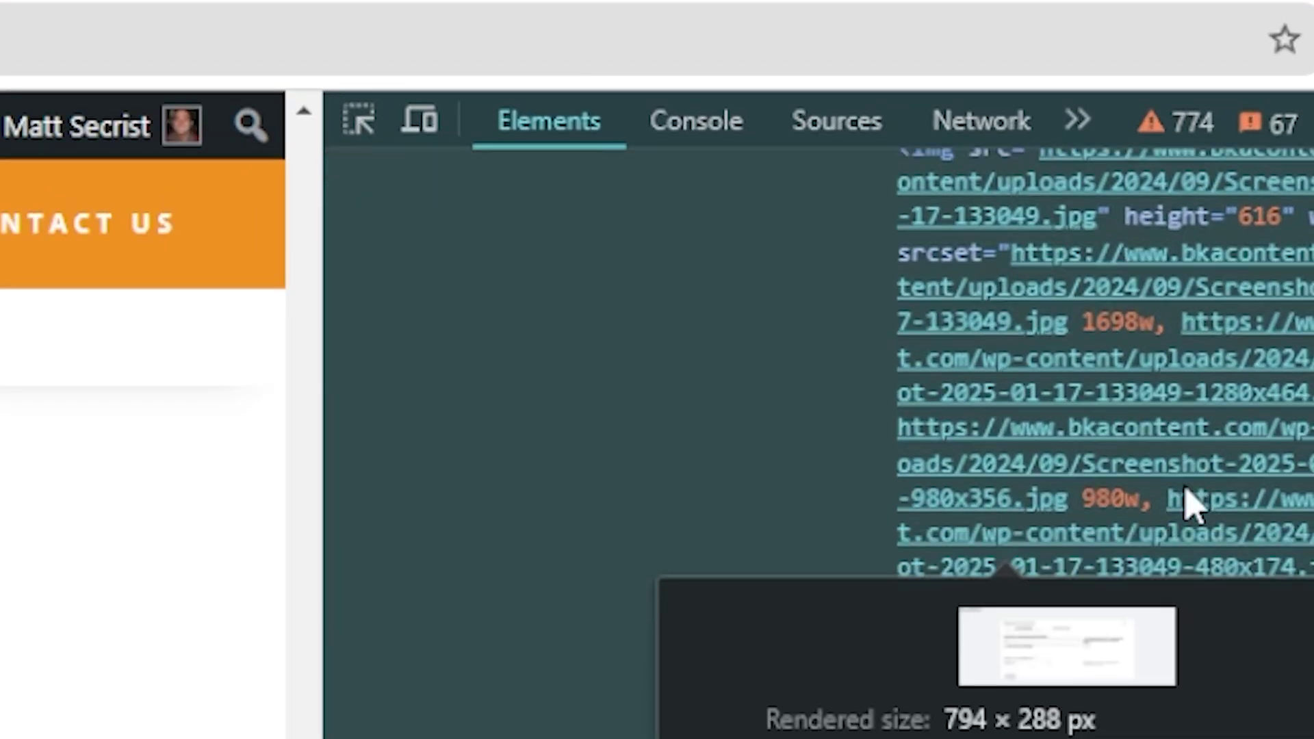
{"action": "scroll", "coordinate": [1188, 503], "scroll_direction": "down", "scroll_amount": 3}
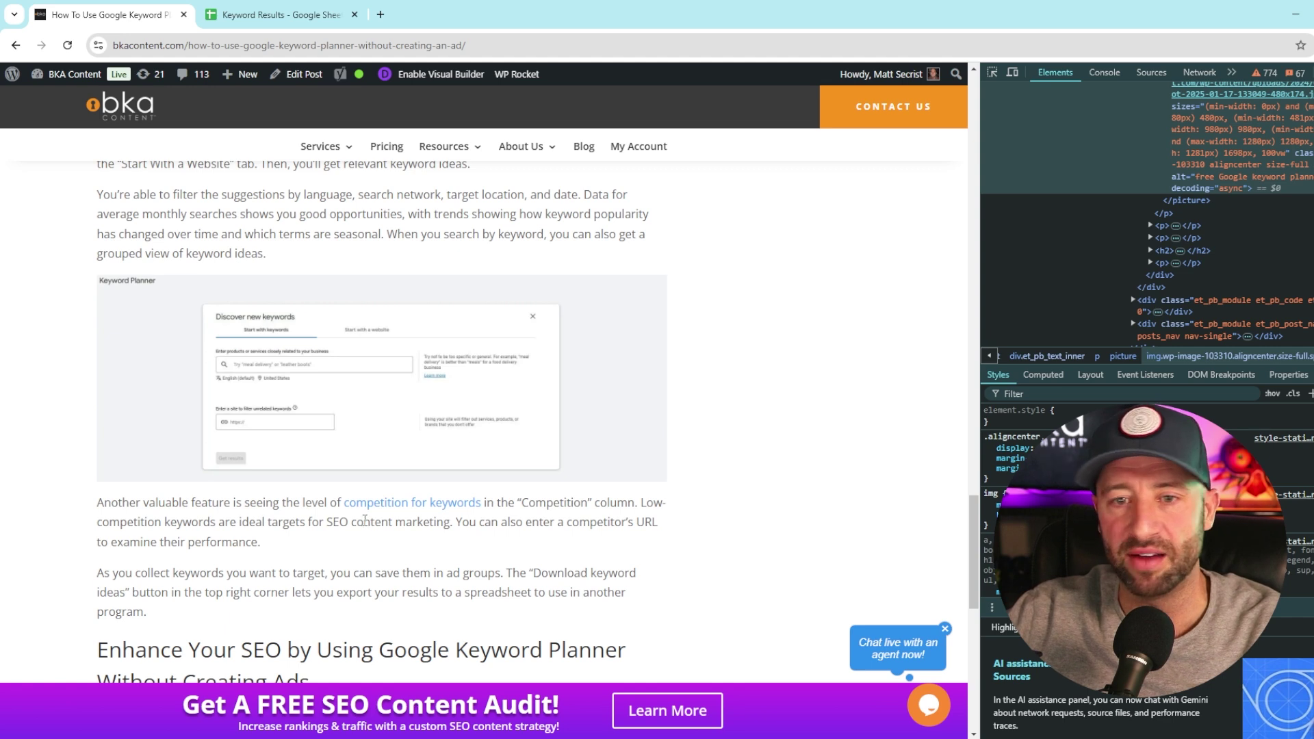
{"action": "scroll", "coordinate": [288, 566], "scroll_direction": "down", "scroll_amount": 3}
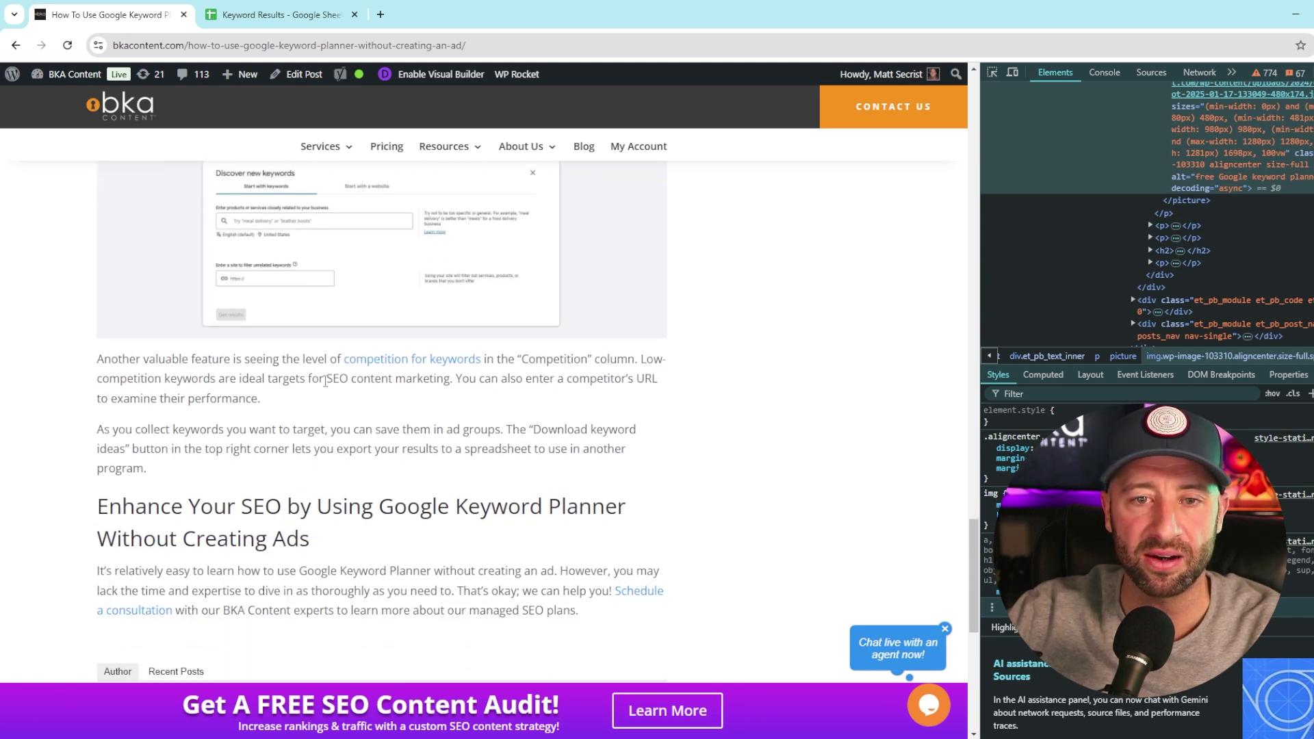
{"action": "scroll", "coordinate": [312, 415], "scroll_direction": "up", "scroll_amount": 2}
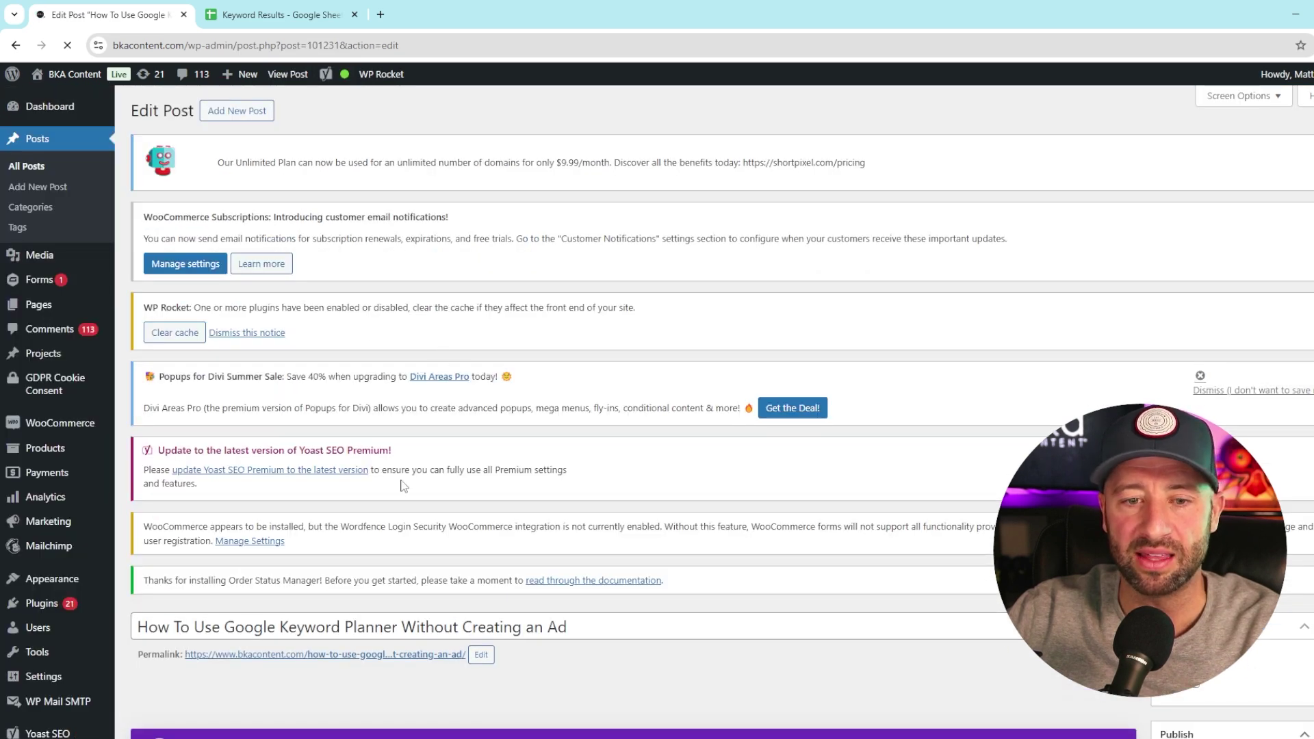
In the post editor, open the first Text module and view the keyboard image's details to check its alternative text, then close them.
{"action": "scroll", "coordinate": [397, 507], "scroll_direction": "down", "scroll_amount": 5}
{"action": "scroll", "coordinate": [418, 490], "scroll_direction": "down", "scroll_amount": 3}
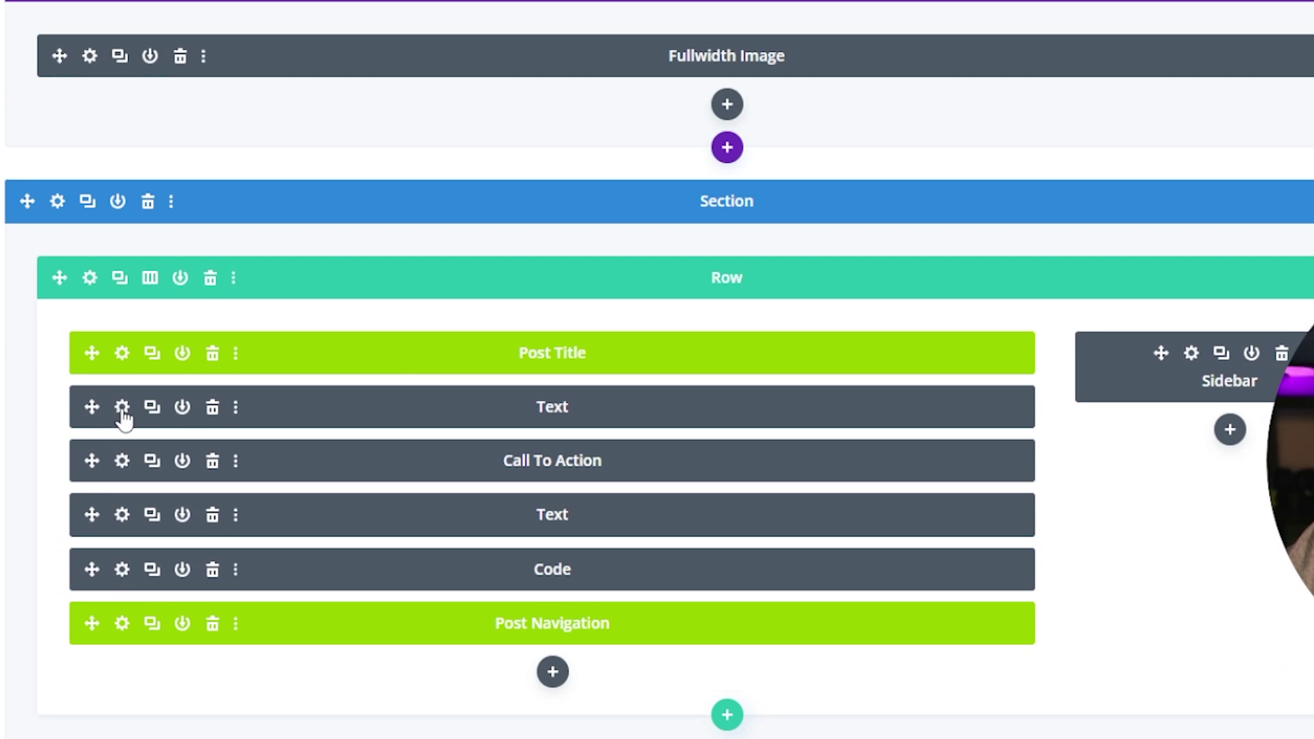
{"action": "left_click", "coordinate": [122, 407]}
{"action": "scroll", "coordinate": [400, 413], "scroll_direction": "down", "scroll_amount": 5}
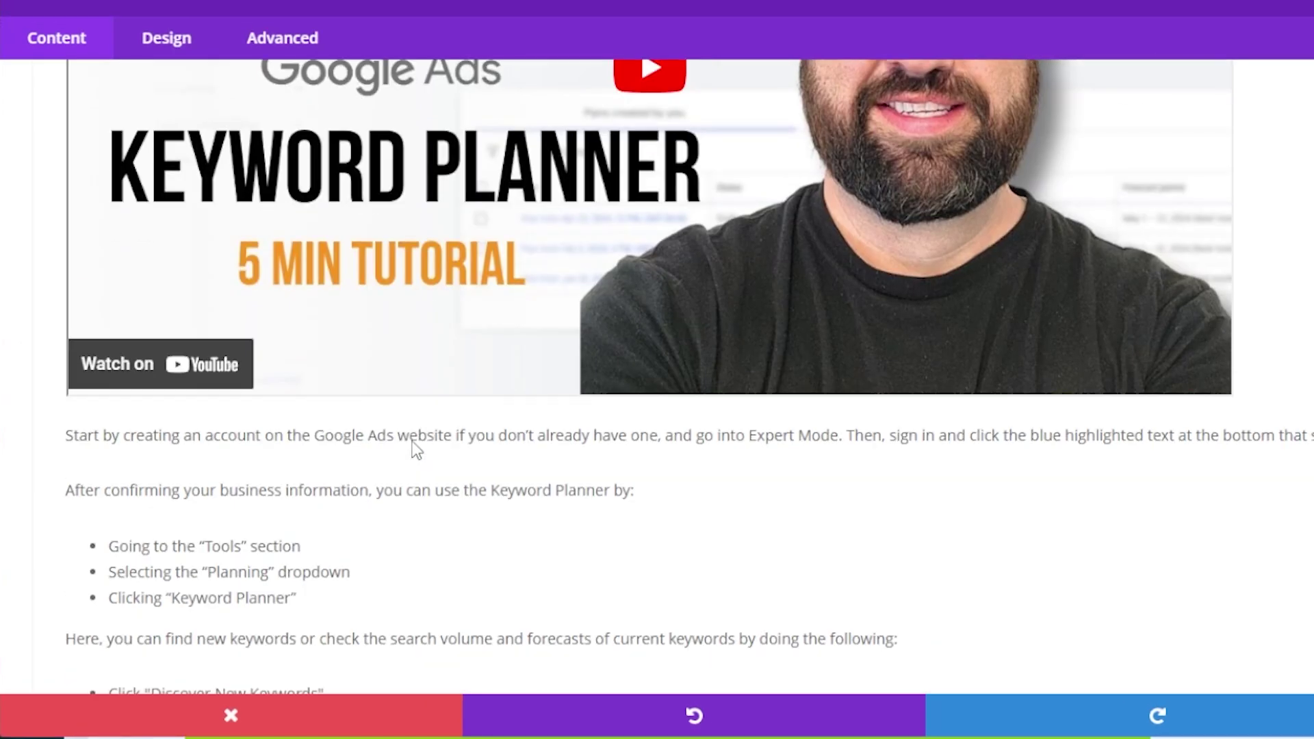
{"action": "scroll", "coordinate": [414, 450], "scroll_direction": "down", "scroll_amount": 10}
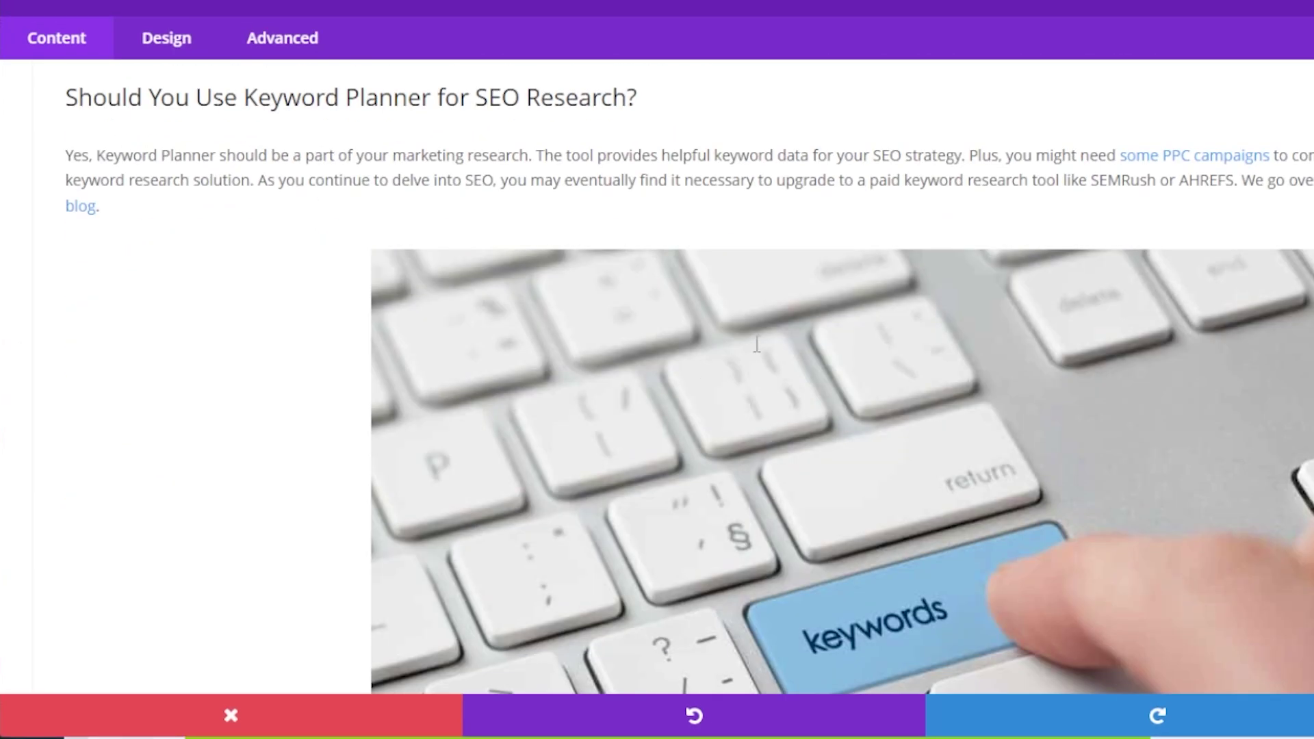
{"action": "left_click", "coordinate": [737, 363]}
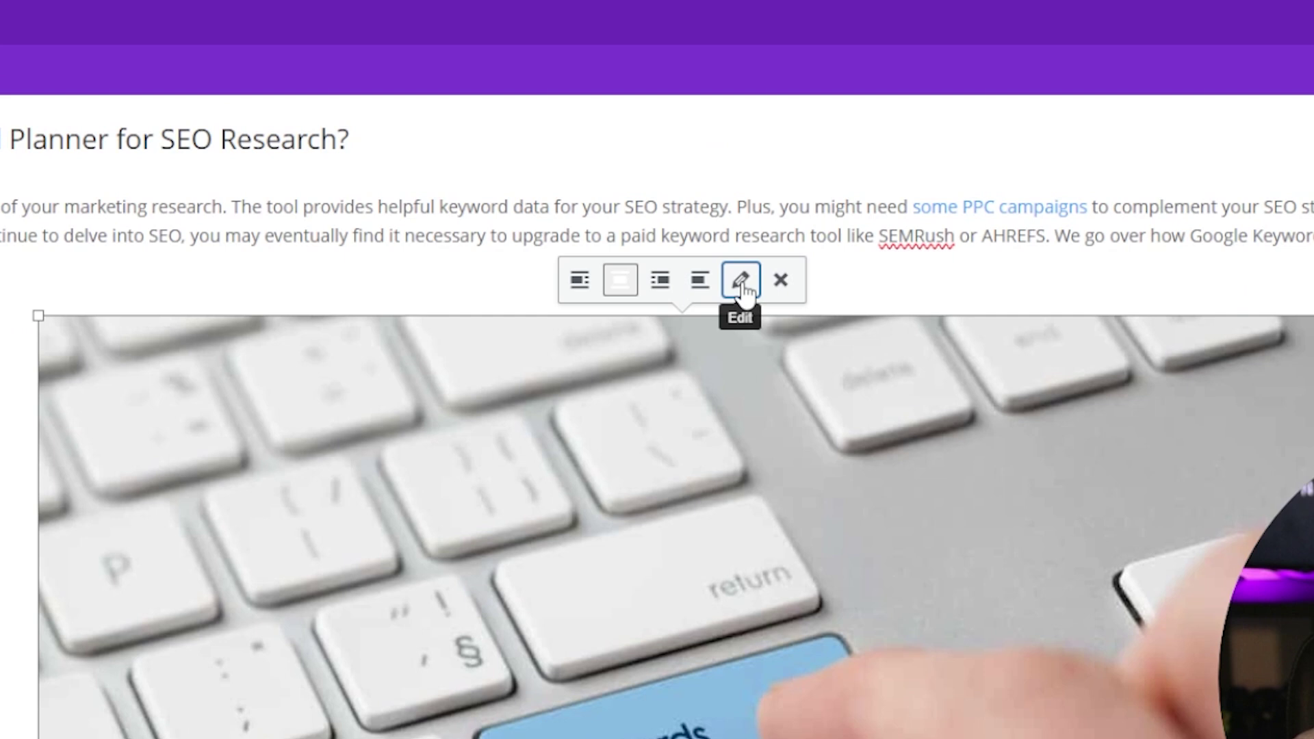
{"action": "left_click", "coordinate": [741, 282]}
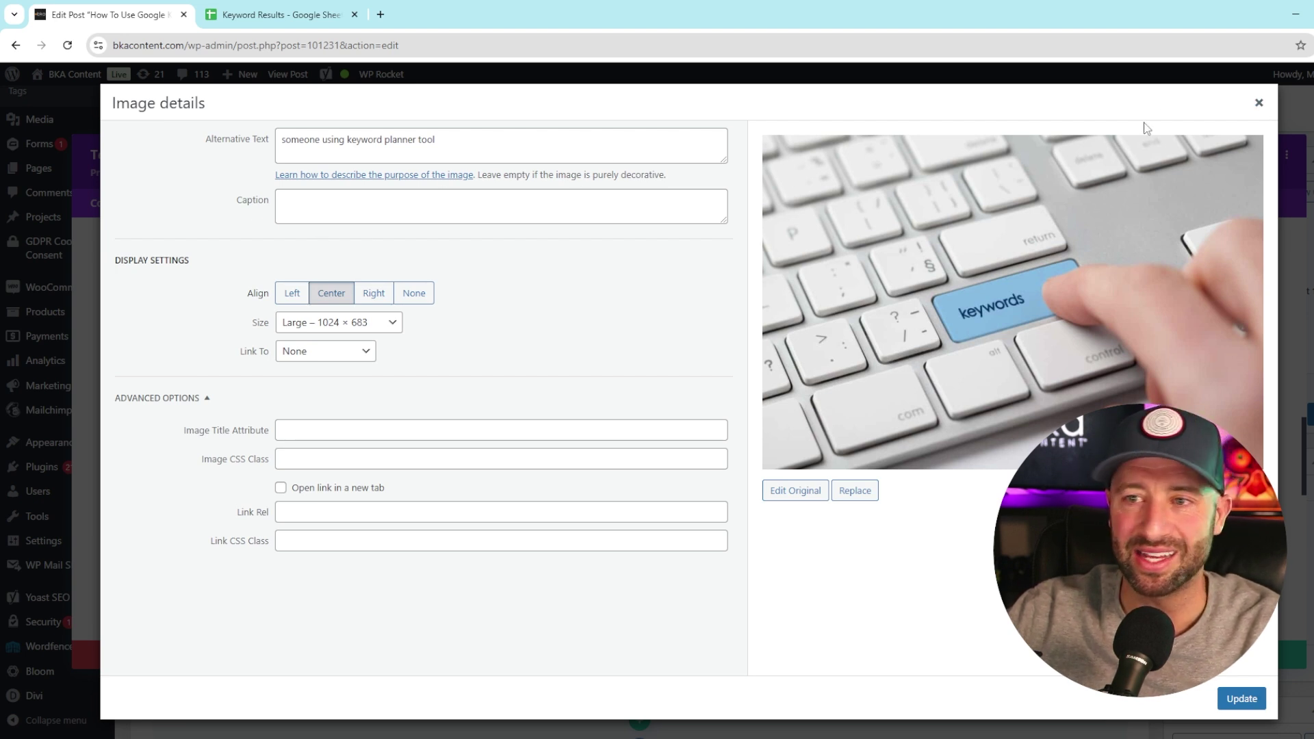
{"action": "left_click", "coordinate": [1258, 104]}
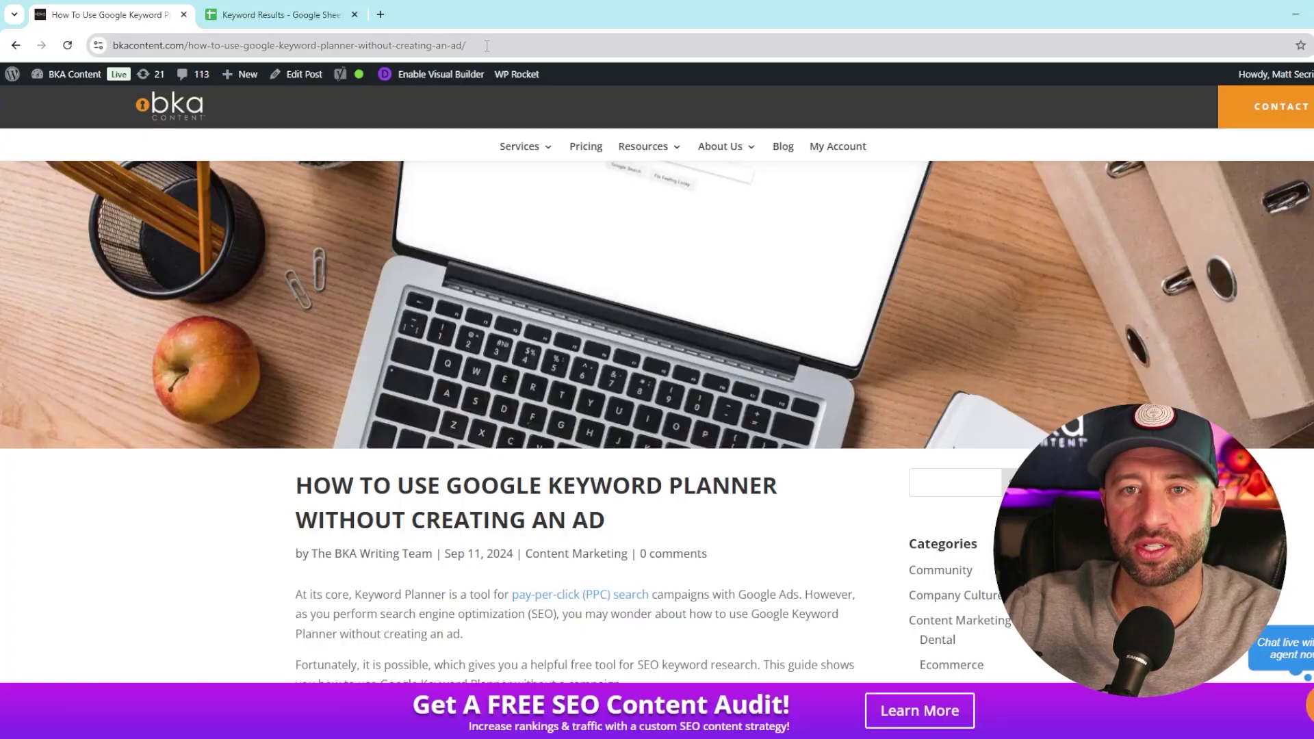
Highlight the post's URL slug and its title on the live page to review the keyword placement, and skim the body text.
{"action": "left_click_drag", "start_coordinate": [468, 45], "coordinate": [199, 41]}
{"action": "left_click_drag", "start_coordinate": [635, 524], "coordinate": [298, 481]}
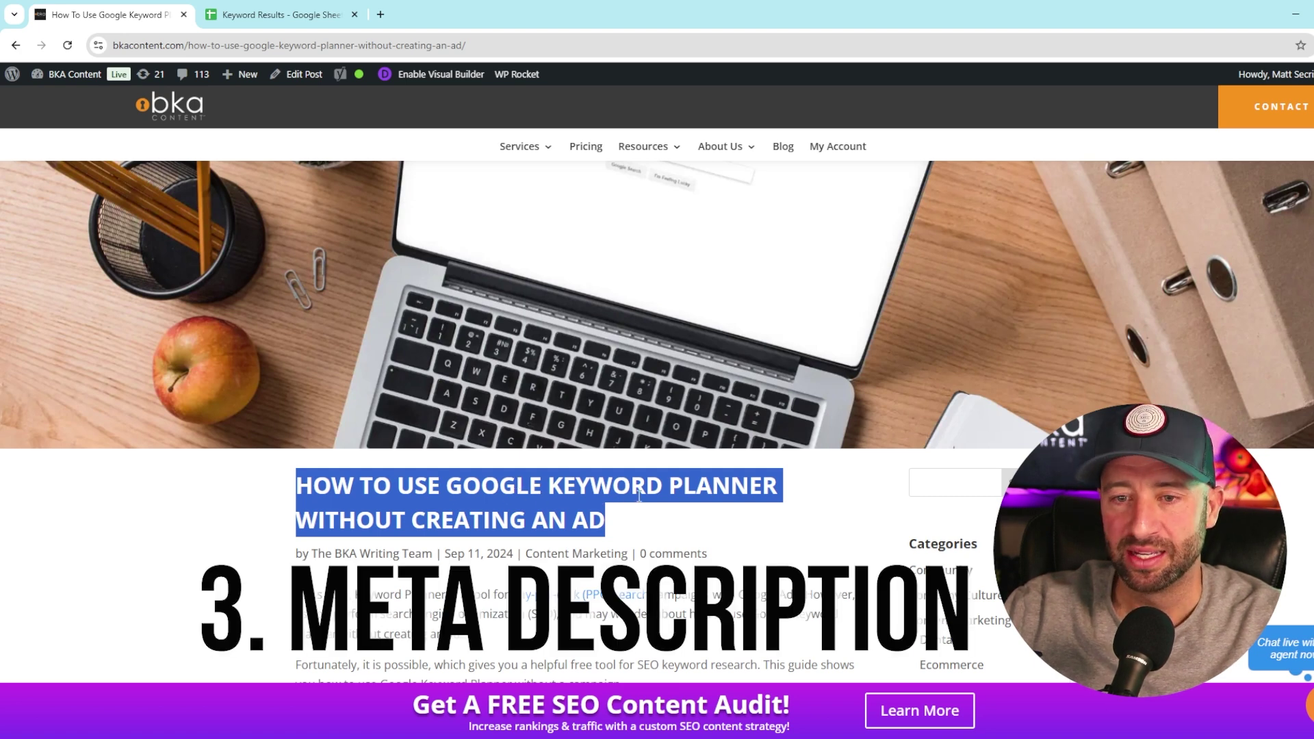
{"action": "left_click", "coordinate": [829, 195]}
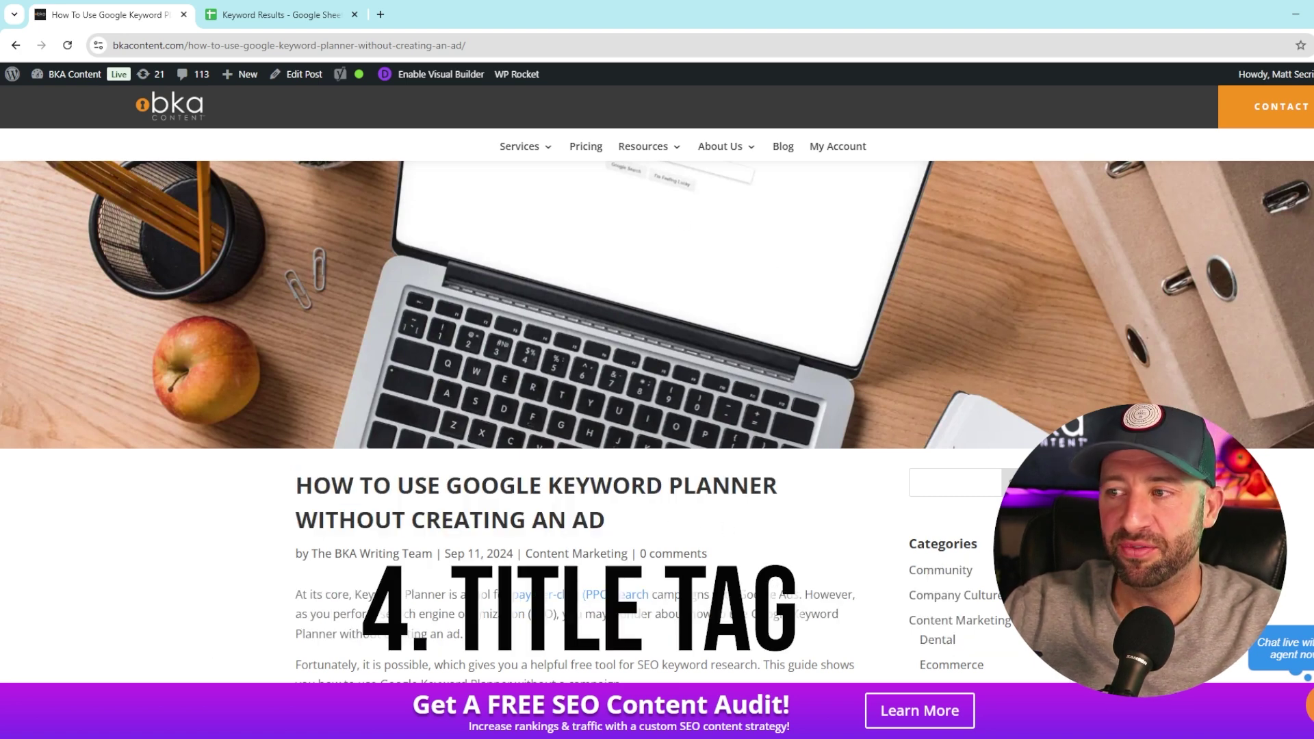
{"action": "scroll", "coordinate": [829, 195], "scroll_direction": "down", "scroll_amount": 7}
{"action": "scroll", "coordinate": [571, 472], "scroll_direction": "down", "scroll_amount": 10}
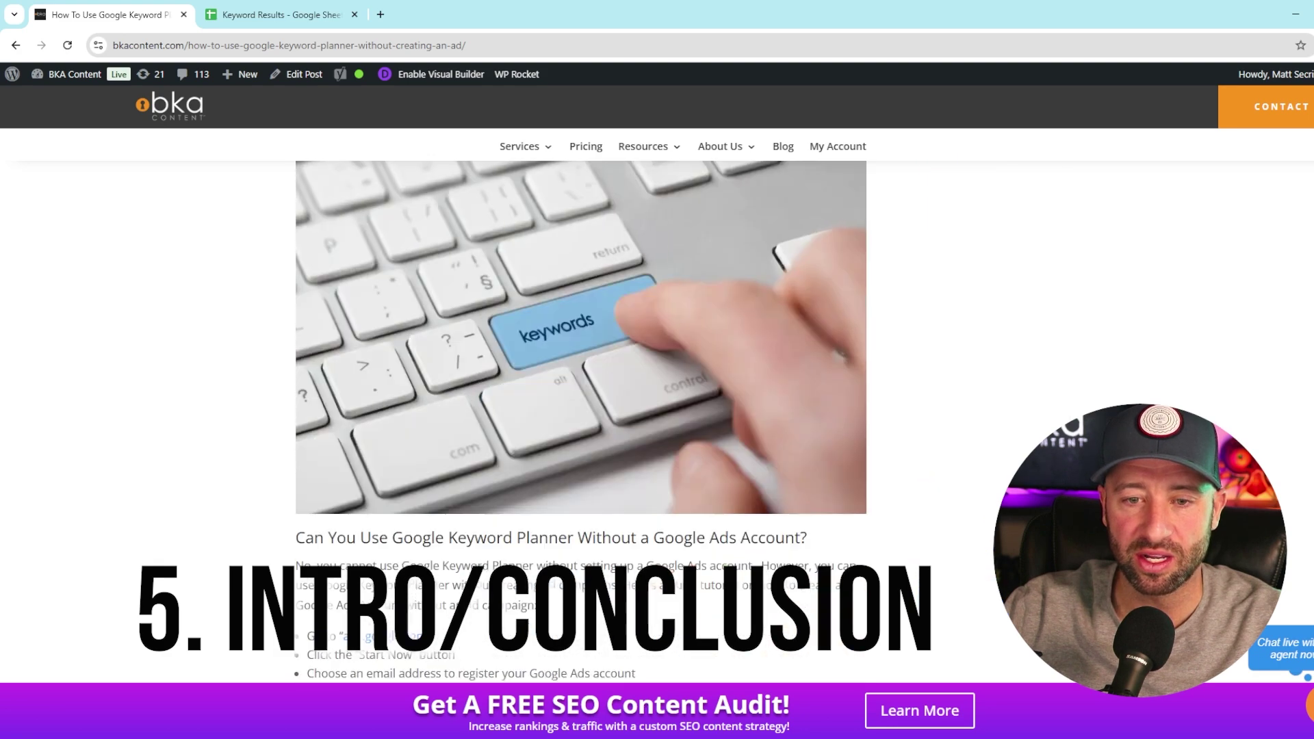
Highlight the heading "How Do You Use Google Keyword Planner Without Creating an Ad?" and review the subheadings and keyboard image below it.
{"action": "scroll", "coordinate": [571, 471], "scroll_direction": "up", "scroll_amount": 14}
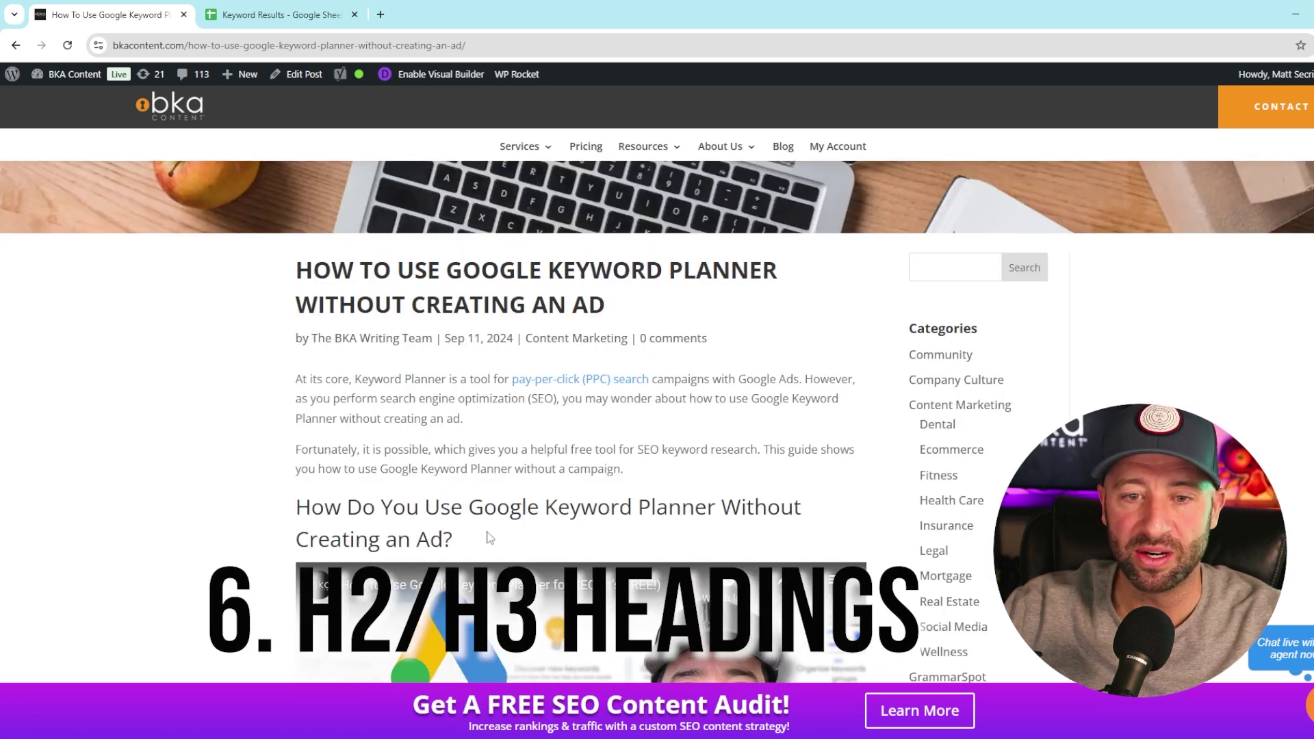
{"action": "left_click_drag", "start_coordinate": [493, 510], "coordinate": [343, 512]}
{"action": "left_click_drag", "start_coordinate": [486, 541], "coordinate": [329, 532]}
{"action": "triple_click", "coordinate": [328, 531]}
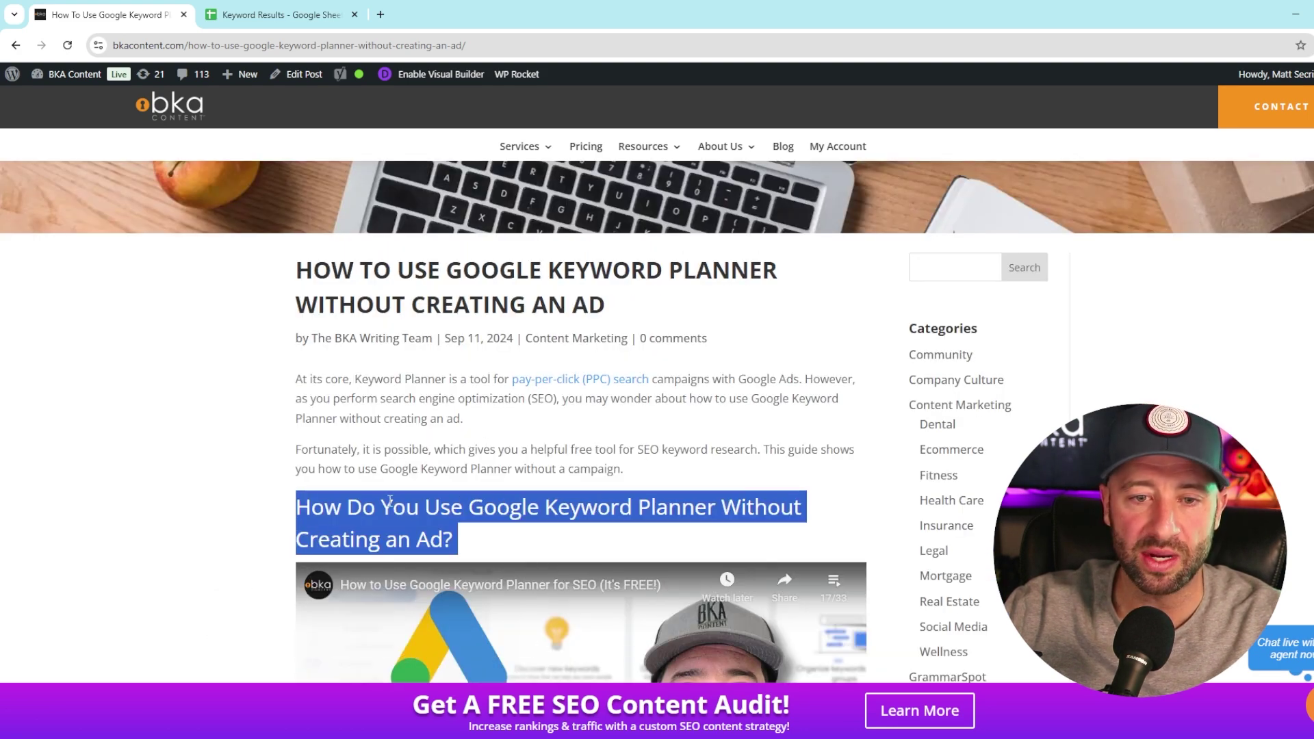
{"action": "left_click", "coordinate": [411, 506]}
{"action": "scroll", "coordinate": [438, 513], "scroll_direction": "down", "scroll_amount": 13}
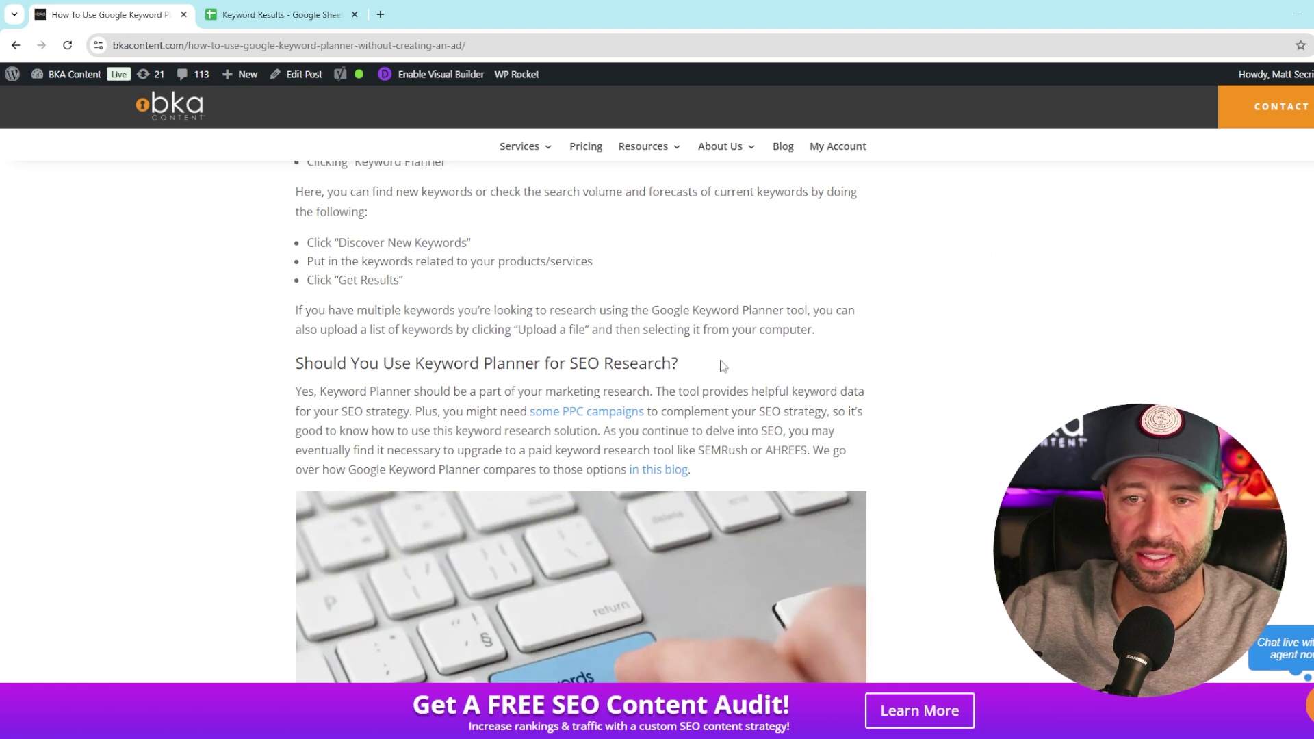
{"action": "scroll", "coordinate": [464, 299], "scroll_direction": "down", "scroll_amount": 2}
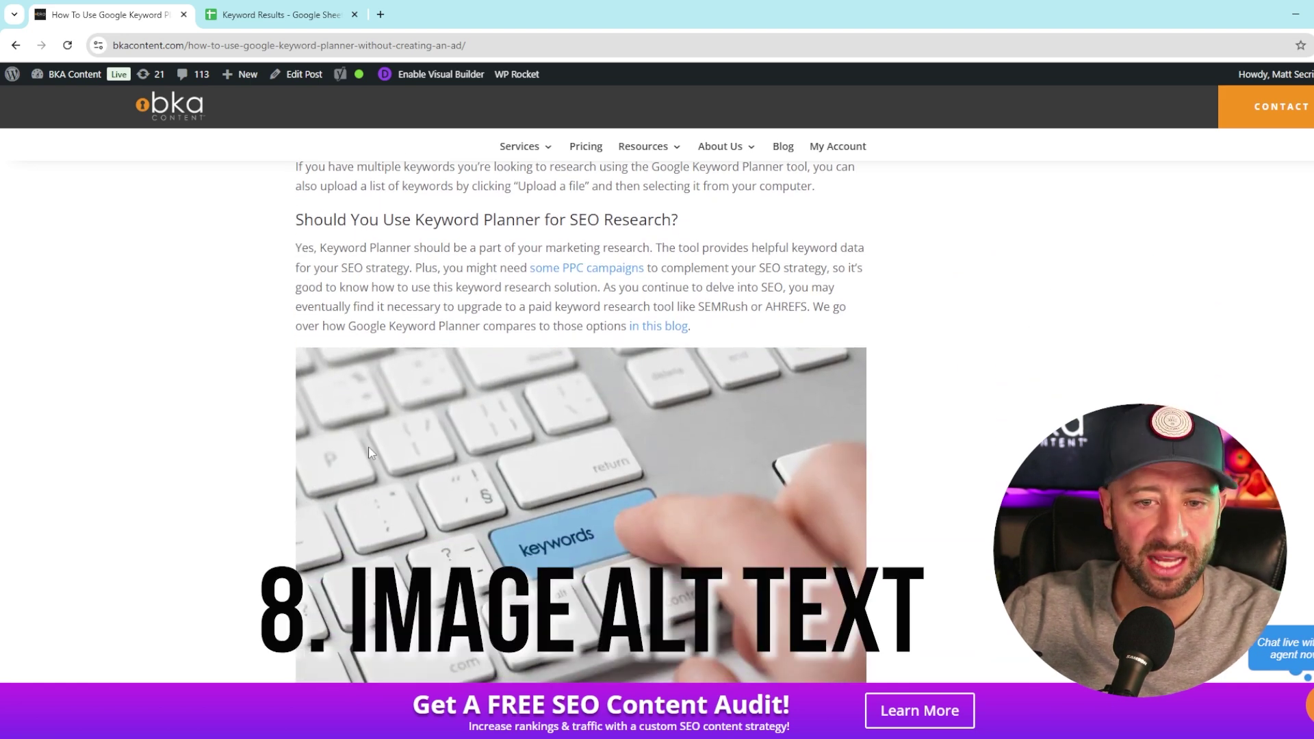
{"action": "scroll", "coordinate": [782, 582], "scroll_direction": "down", "scroll_amount": 4}
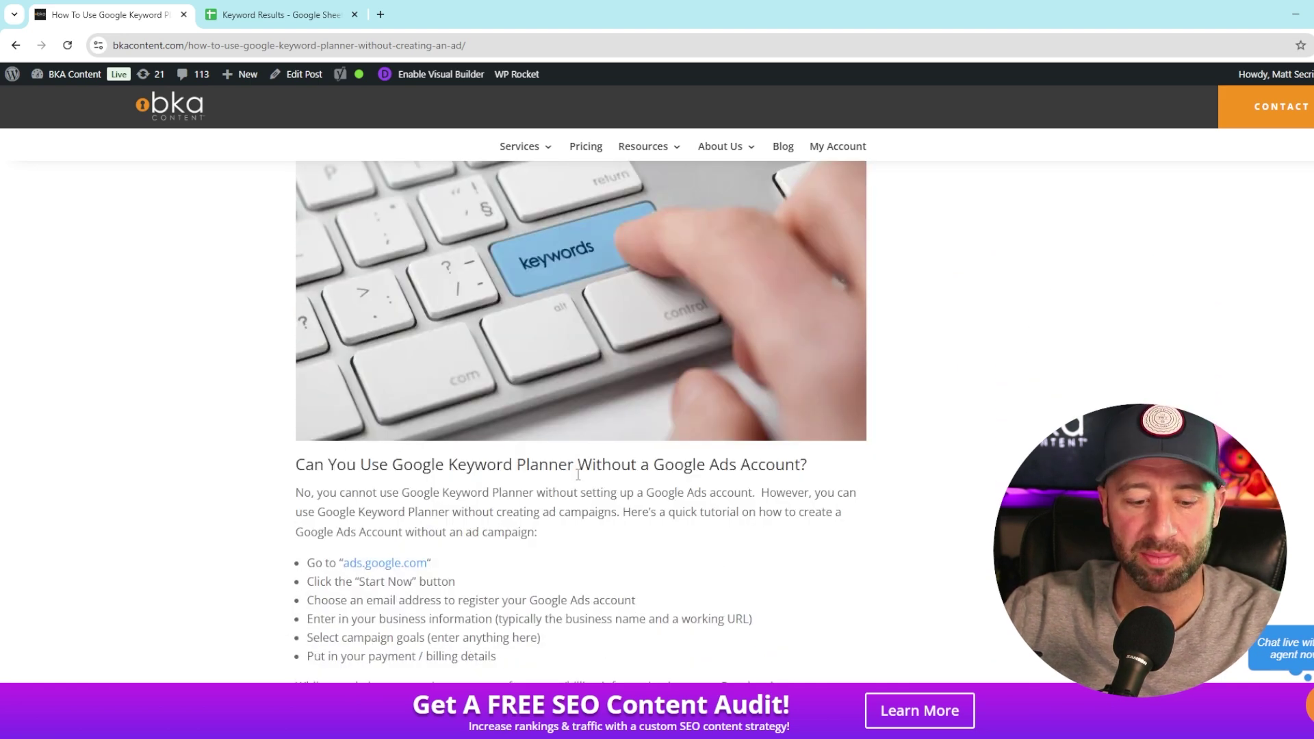